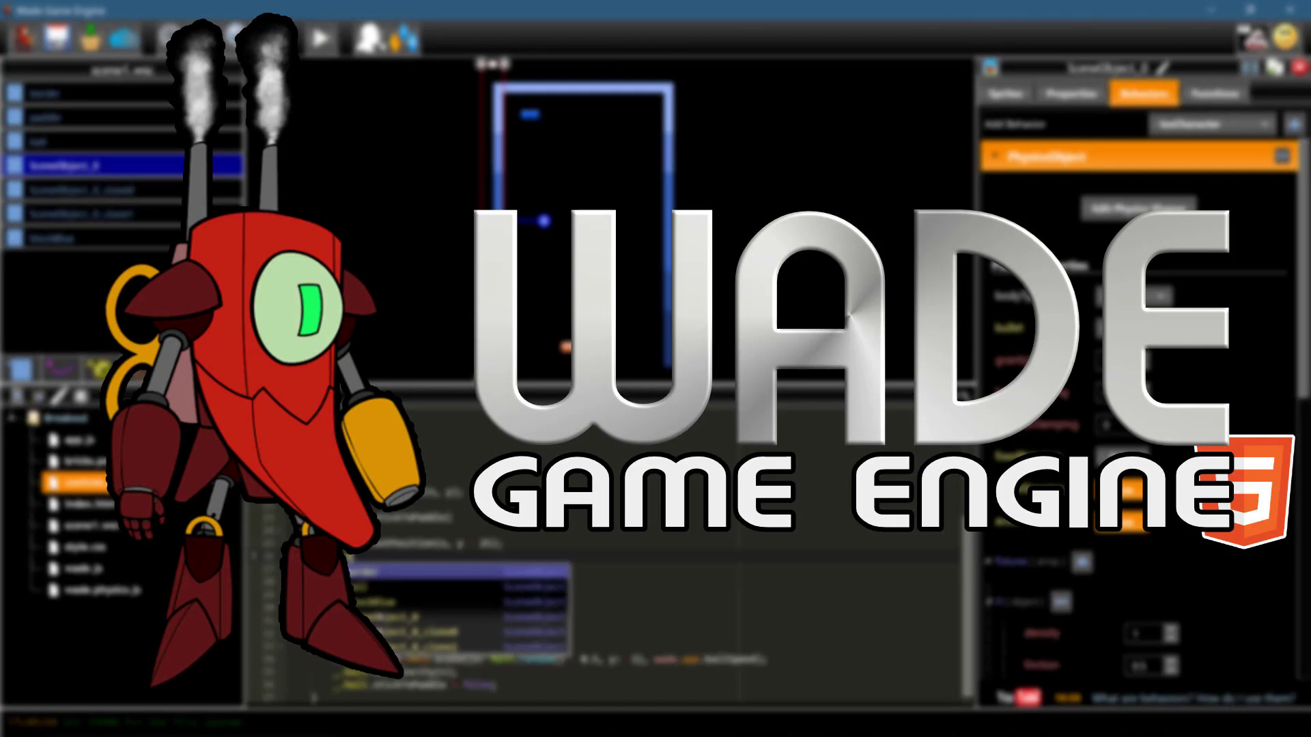
Switch from the WADE title screen to the Edge window showing clockworkchilli.com.
key("alt+Tab")
key("Tab")
key("Tab")
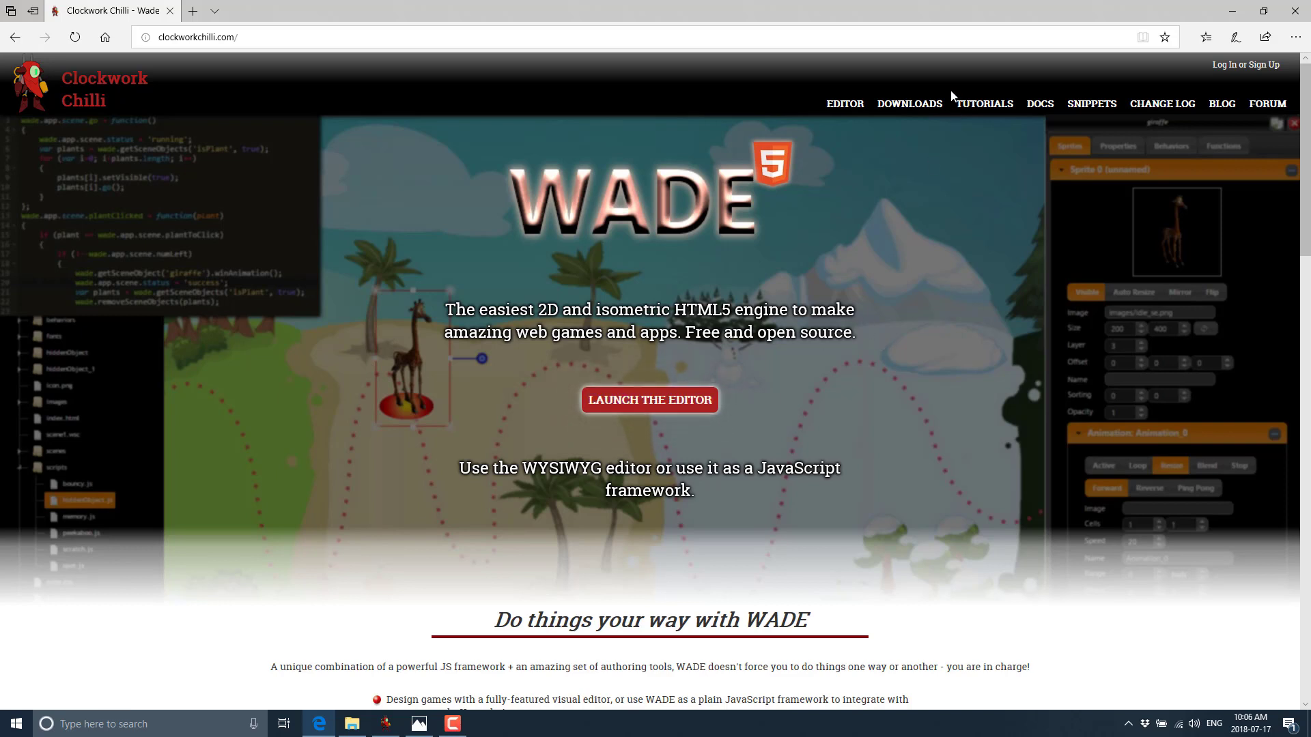
left_click(901, 109)
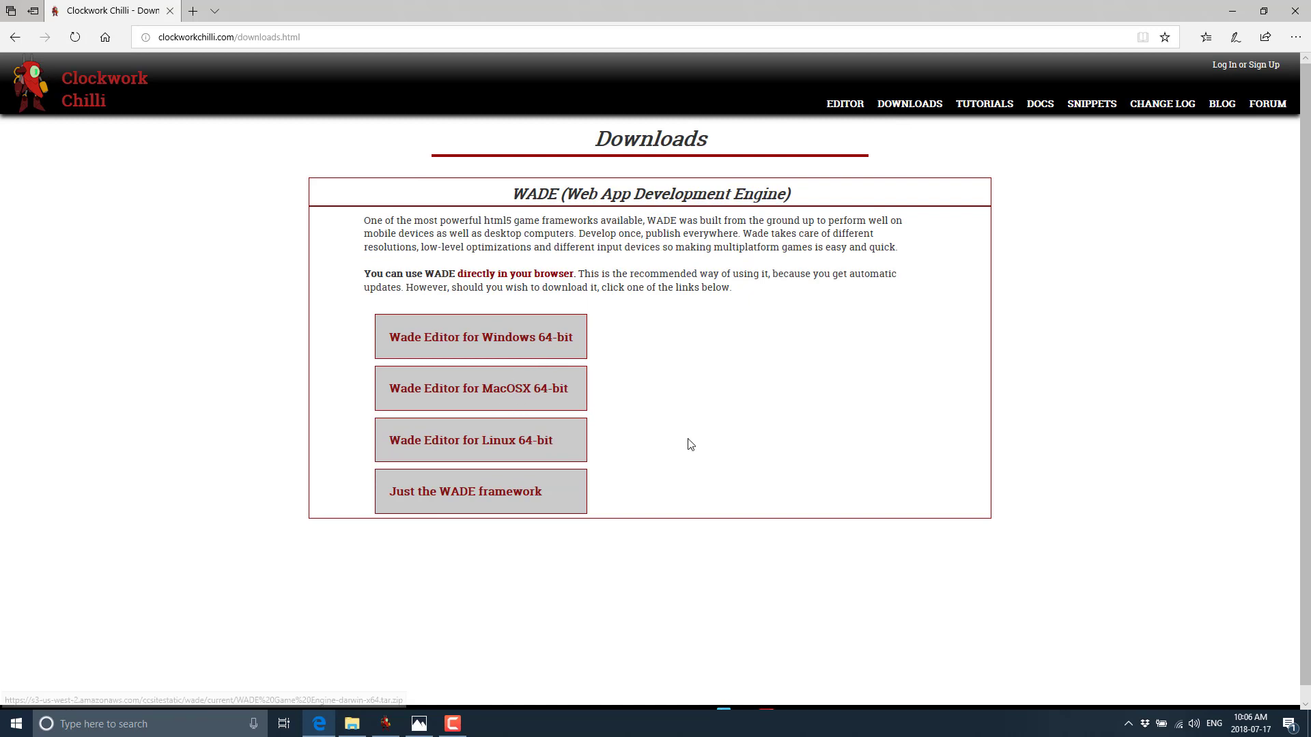
key("alt+Left")
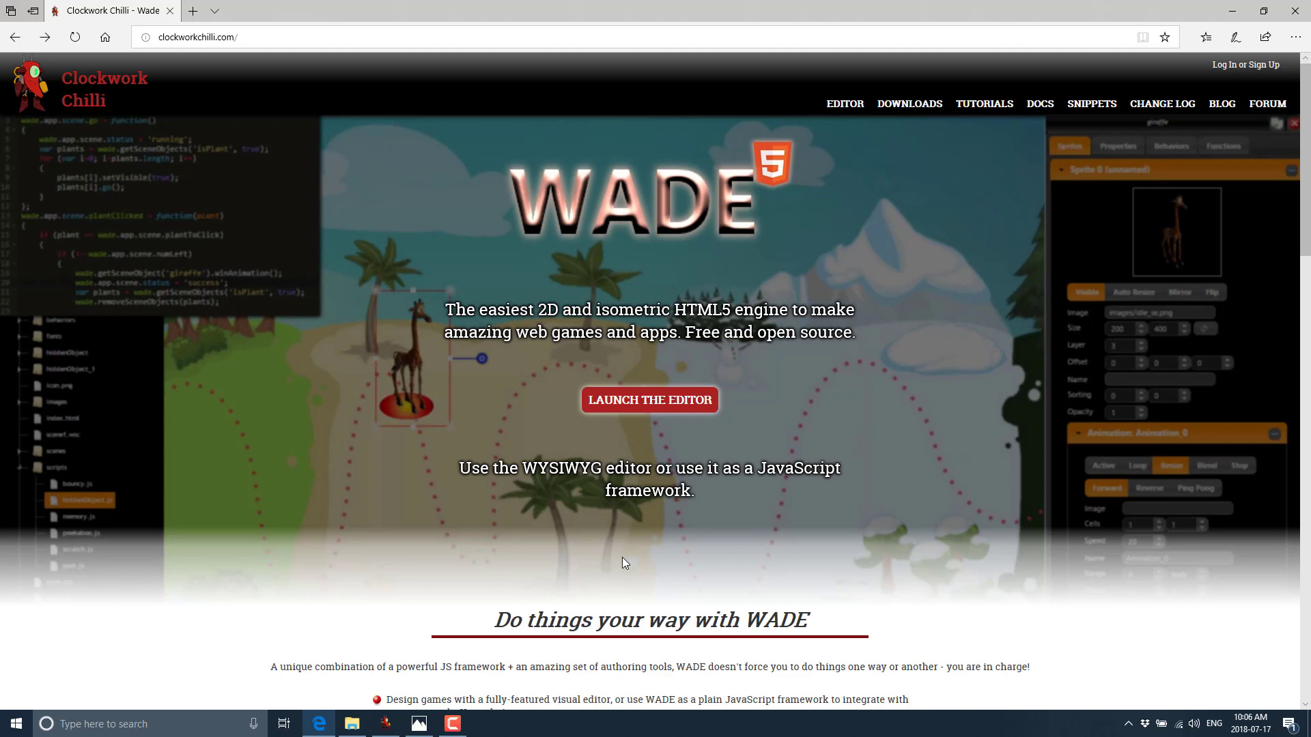
scroll(634, 530, "down", 5)
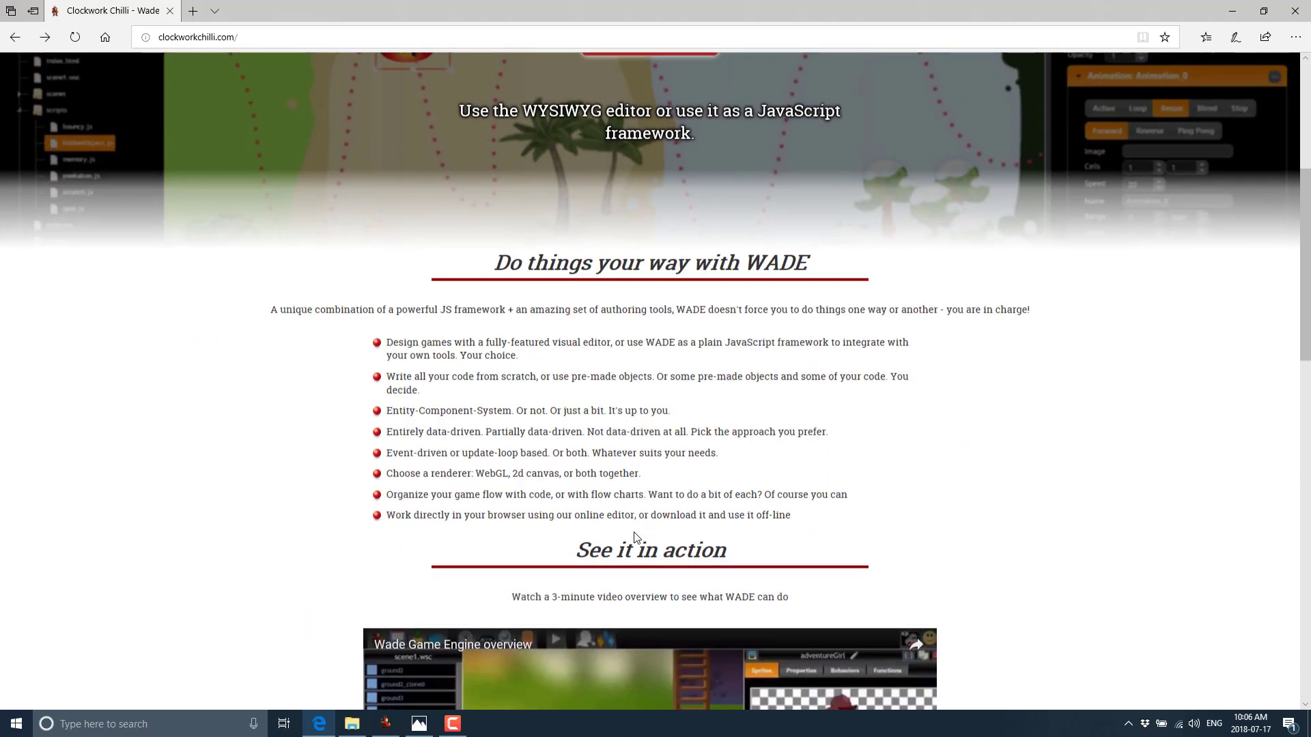
scroll(633, 537, "down", 2)
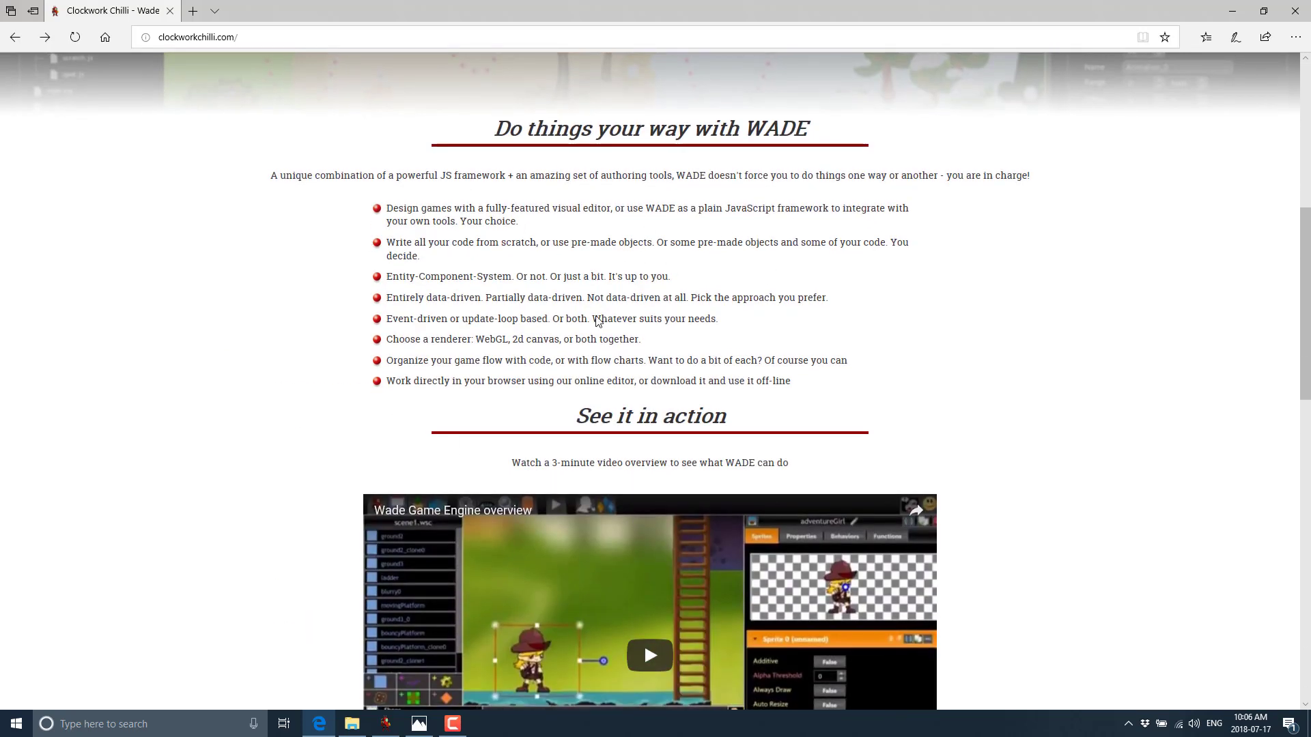
scroll(594, 286, "down", 11)
scroll(597, 321, "up", 2)
scroll(598, 317, "up", 13)
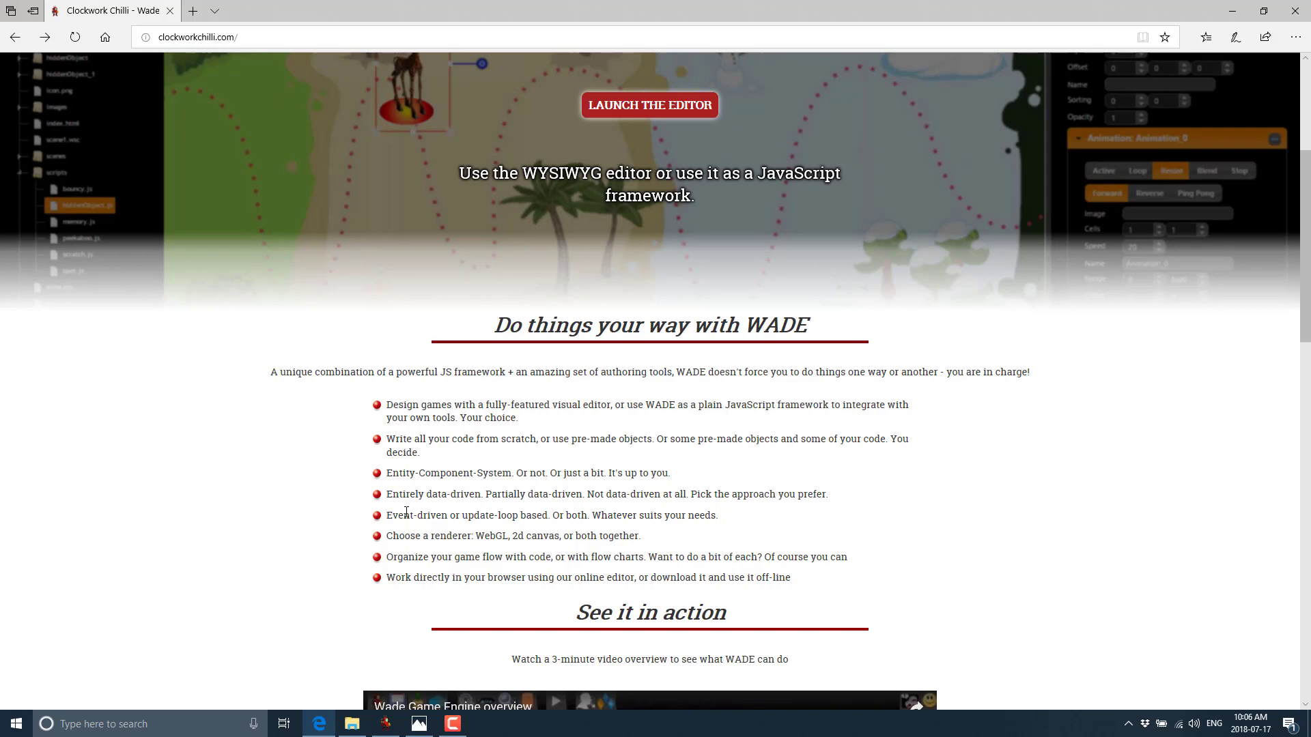
Bring the WADE editor forward to its Manage Your WADE Projects dialog with the example projects.
left_click(387, 725)
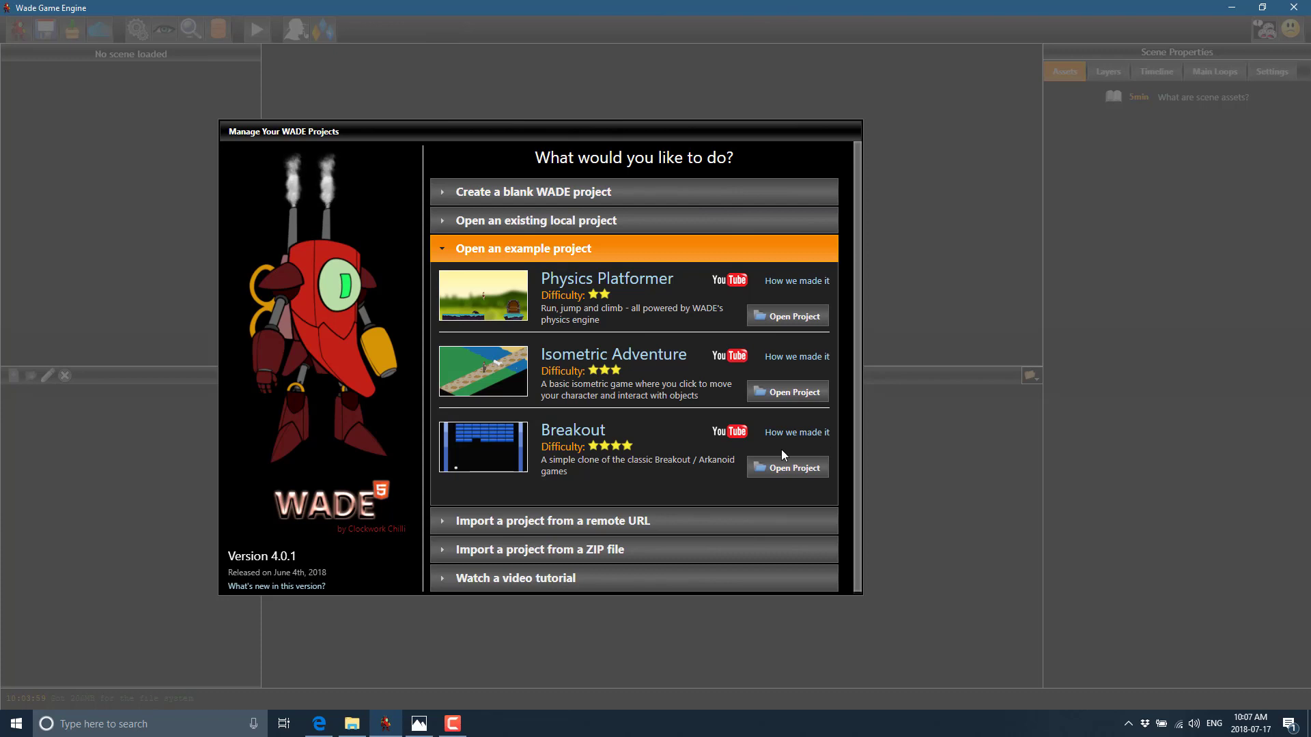
Bring Edge back and open the WADE licence agreement from the site footer.
left_click(318, 724)
scroll(822, 511, "down", 15)
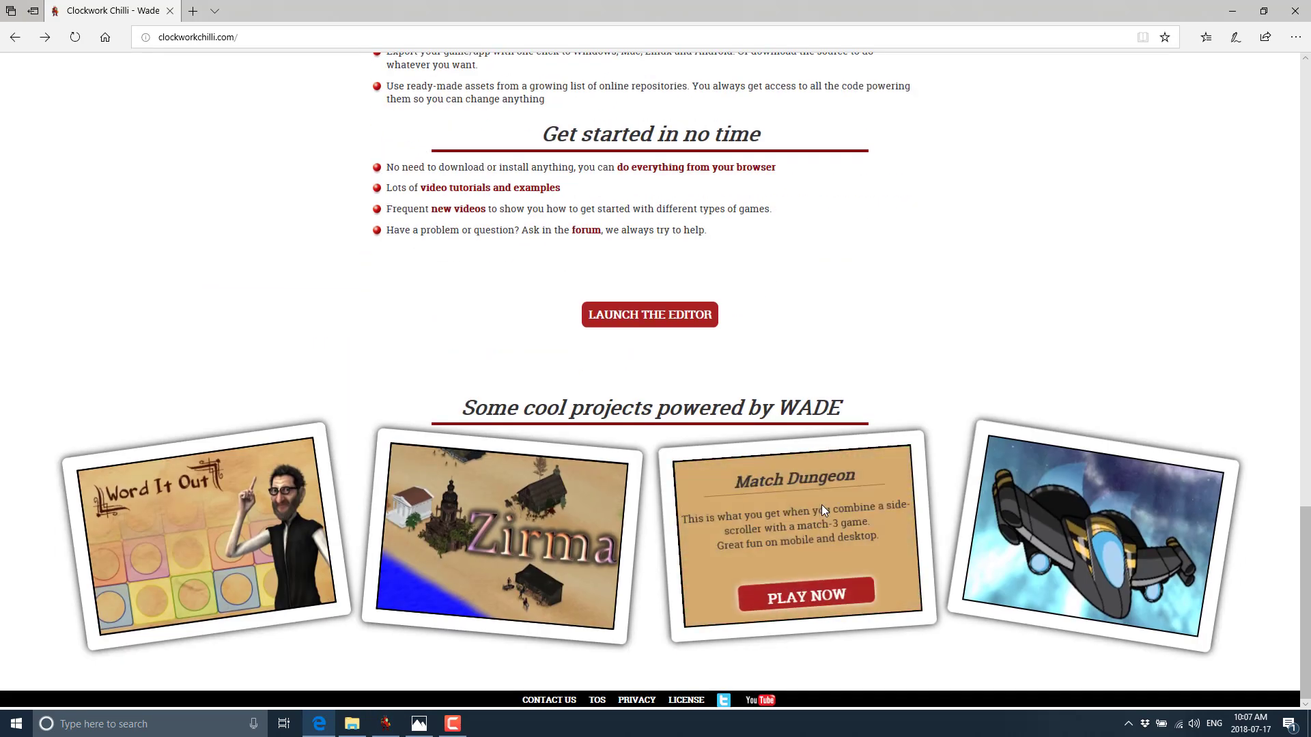
left_click(689, 700)
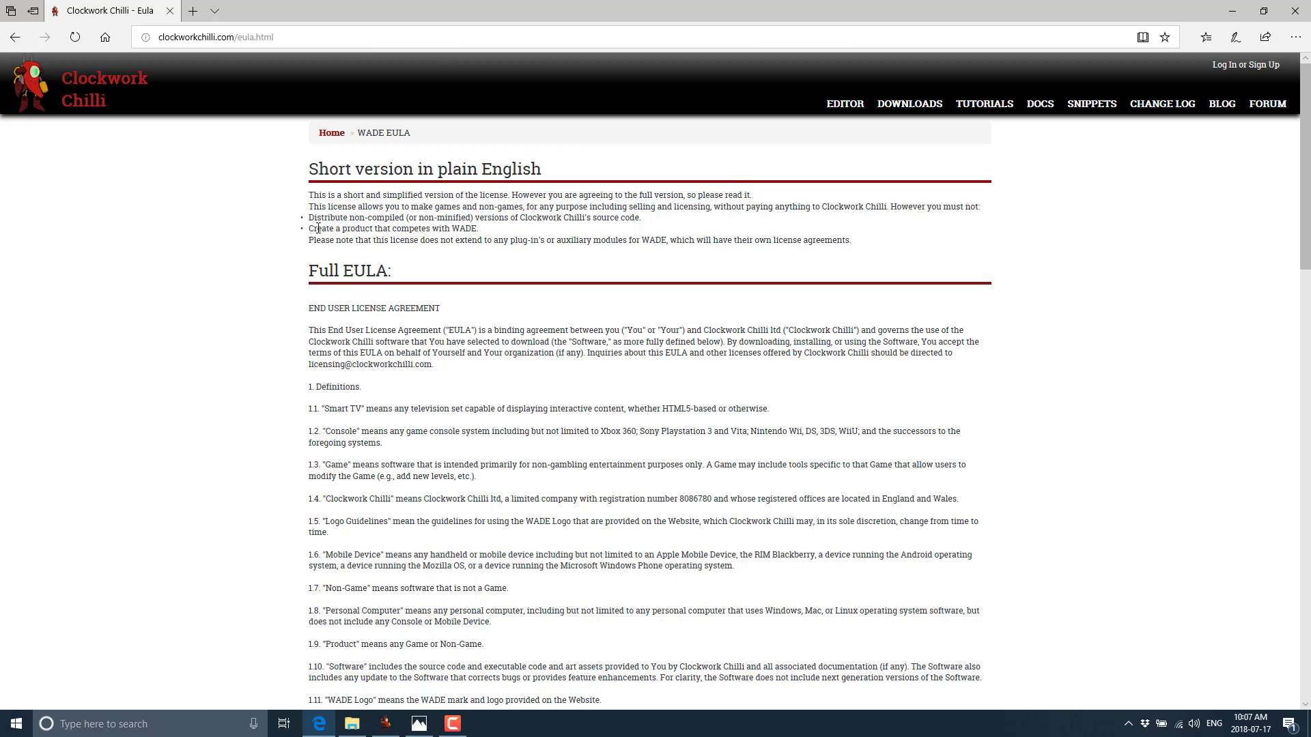
Highlight the EULA rule against competing products, then minimize the browser.
left_click_drag(317, 228, 485, 229)
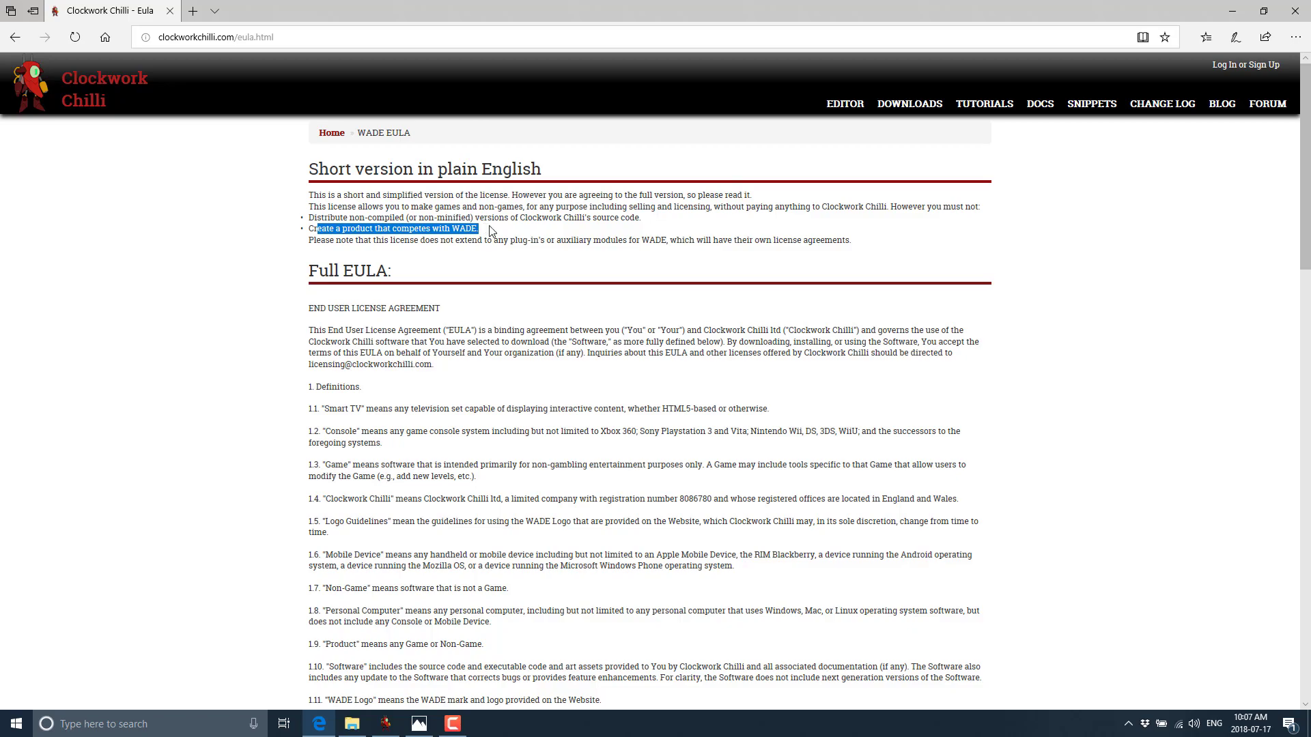
scroll(472, 563, "down", 20)
scroll(402, 536, "up", 20)
left_click(1235, 8)
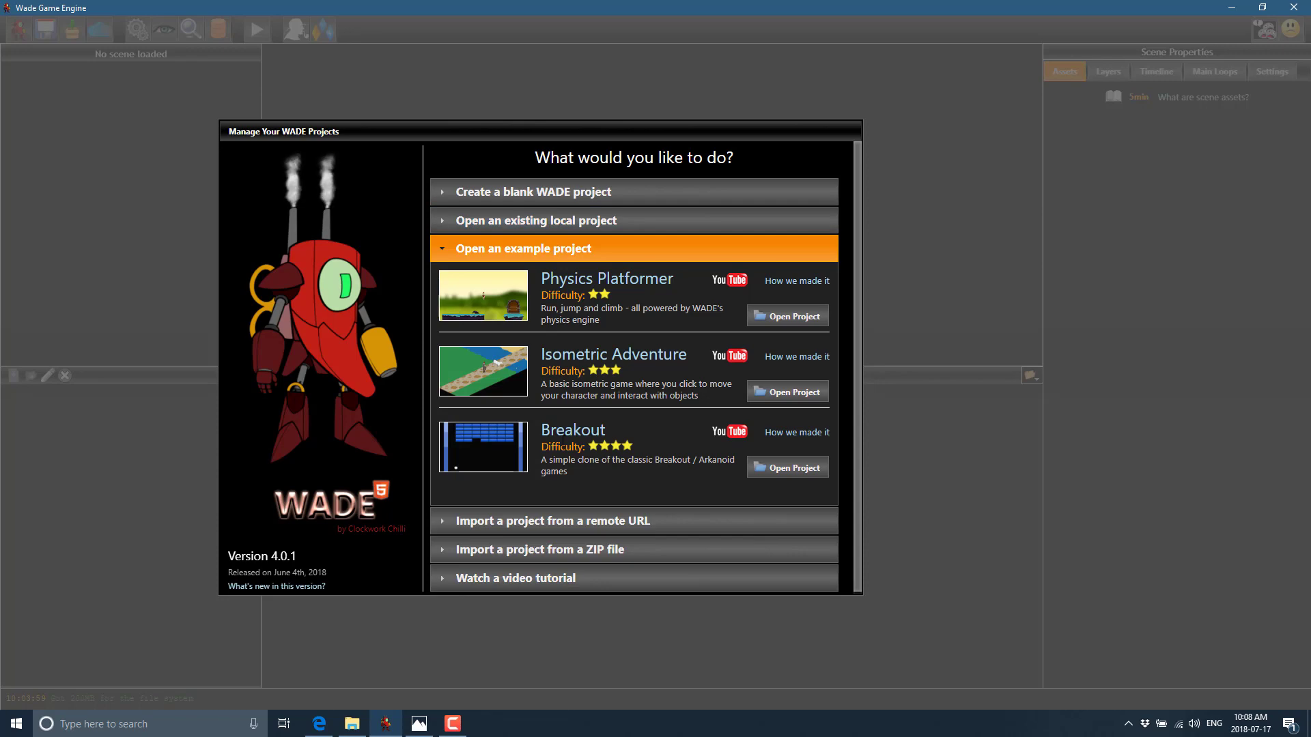
Expand the video tutorial and example project lists, then open the Physics Platformer example.
left_click(498, 580)
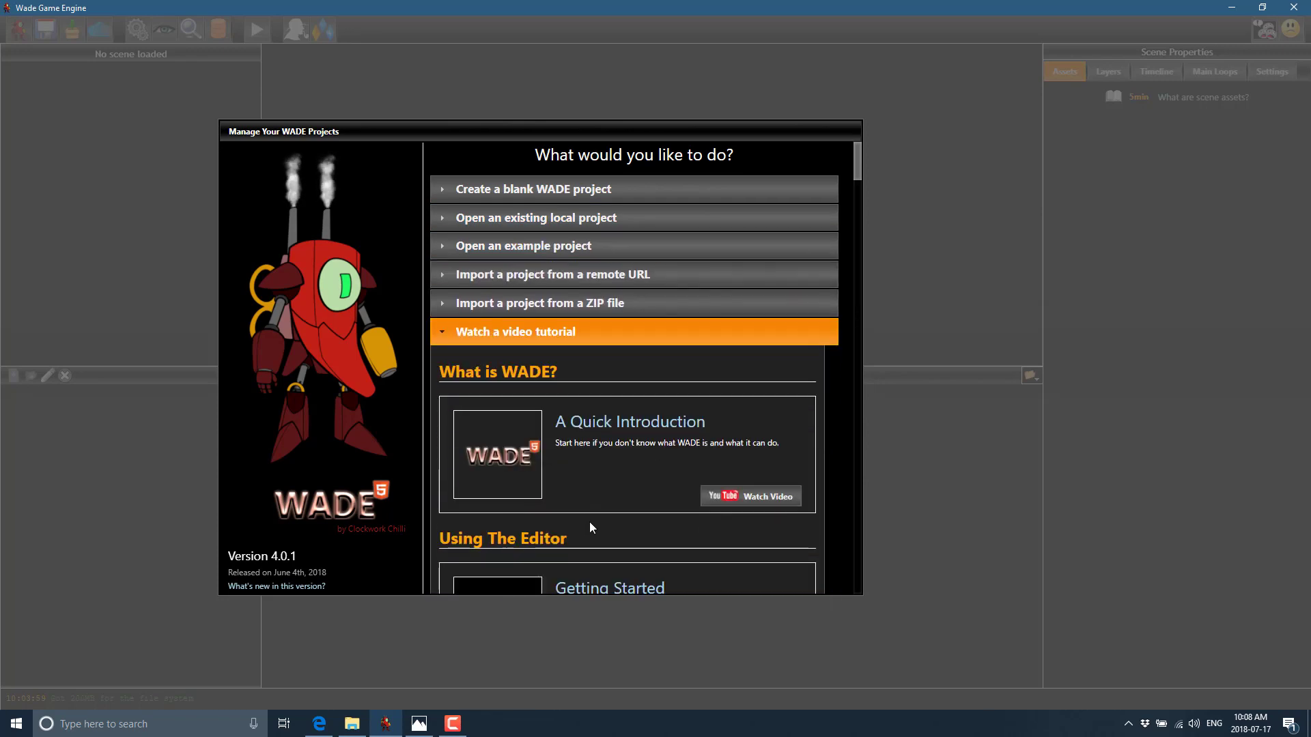
scroll(588, 522, "down", 5)
scroll(589, 522, "down", 10)
scroll(590, 523, "up", 9)
scroll(590, 527, "up", 4)
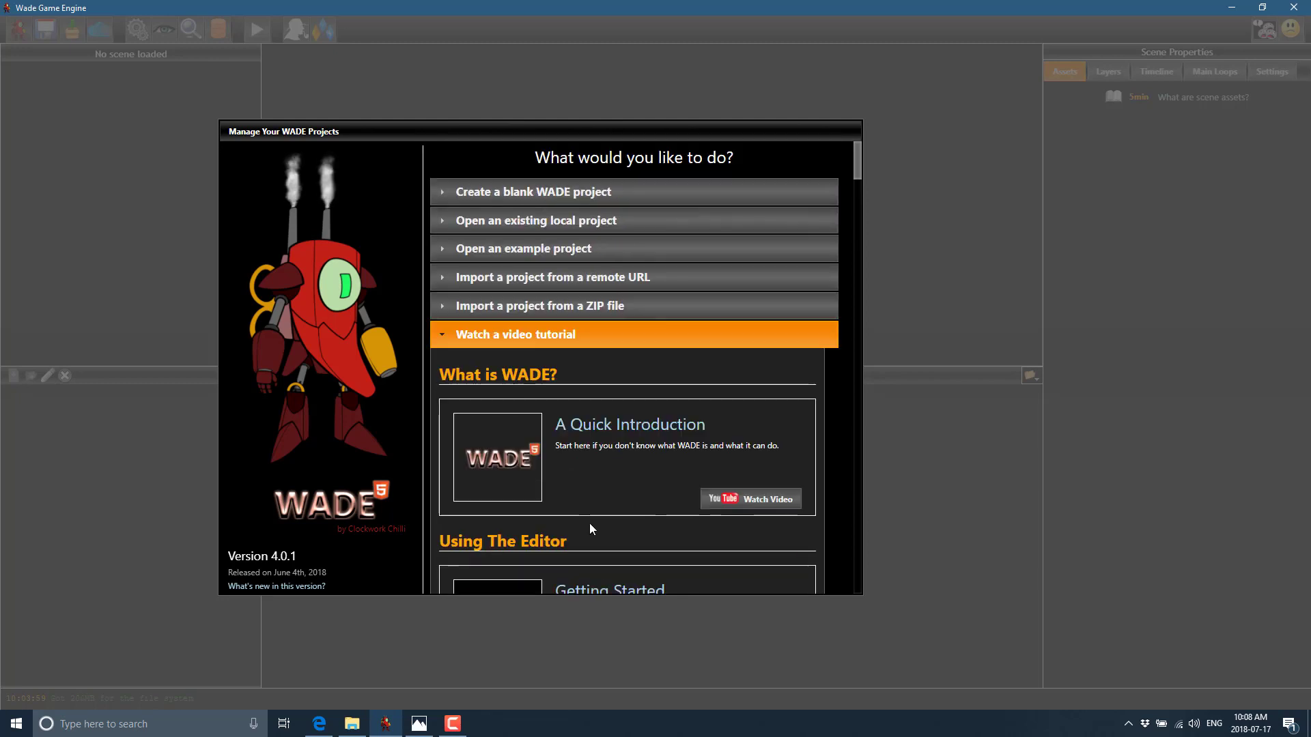
left_click(519, 249)
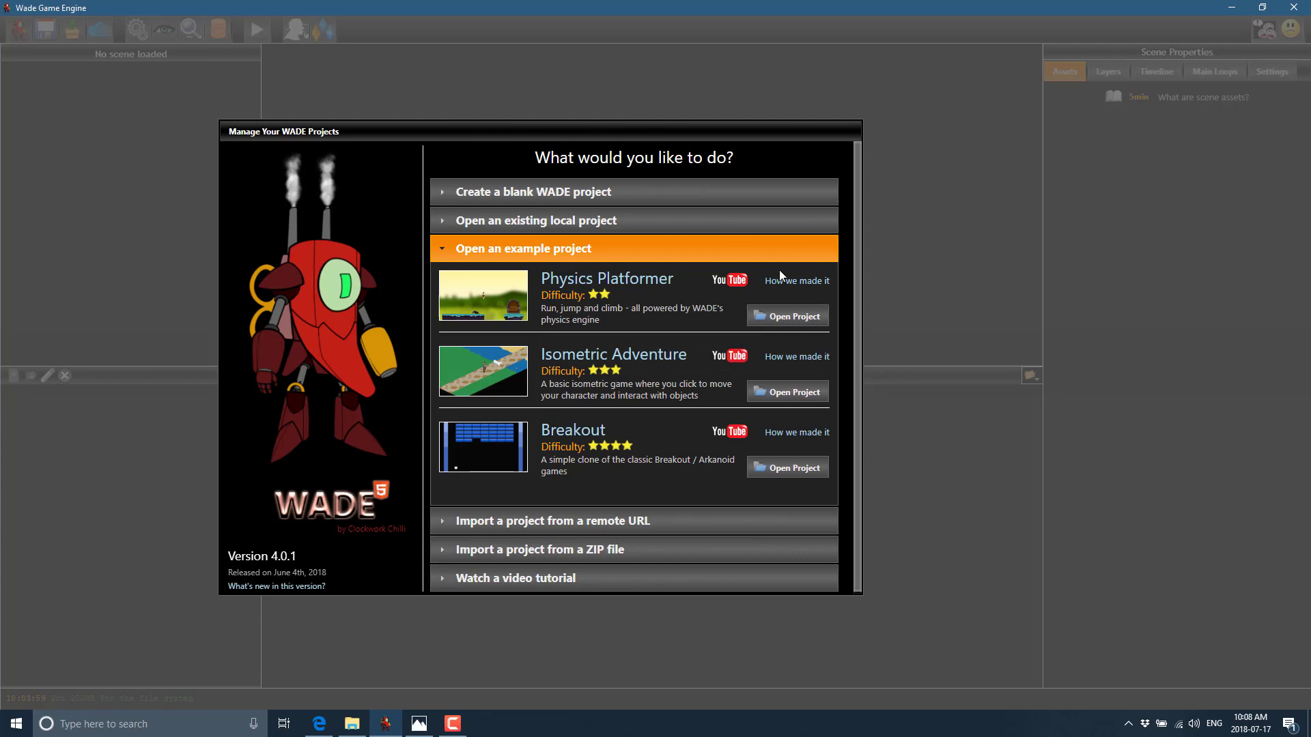
left_click(801, 318)
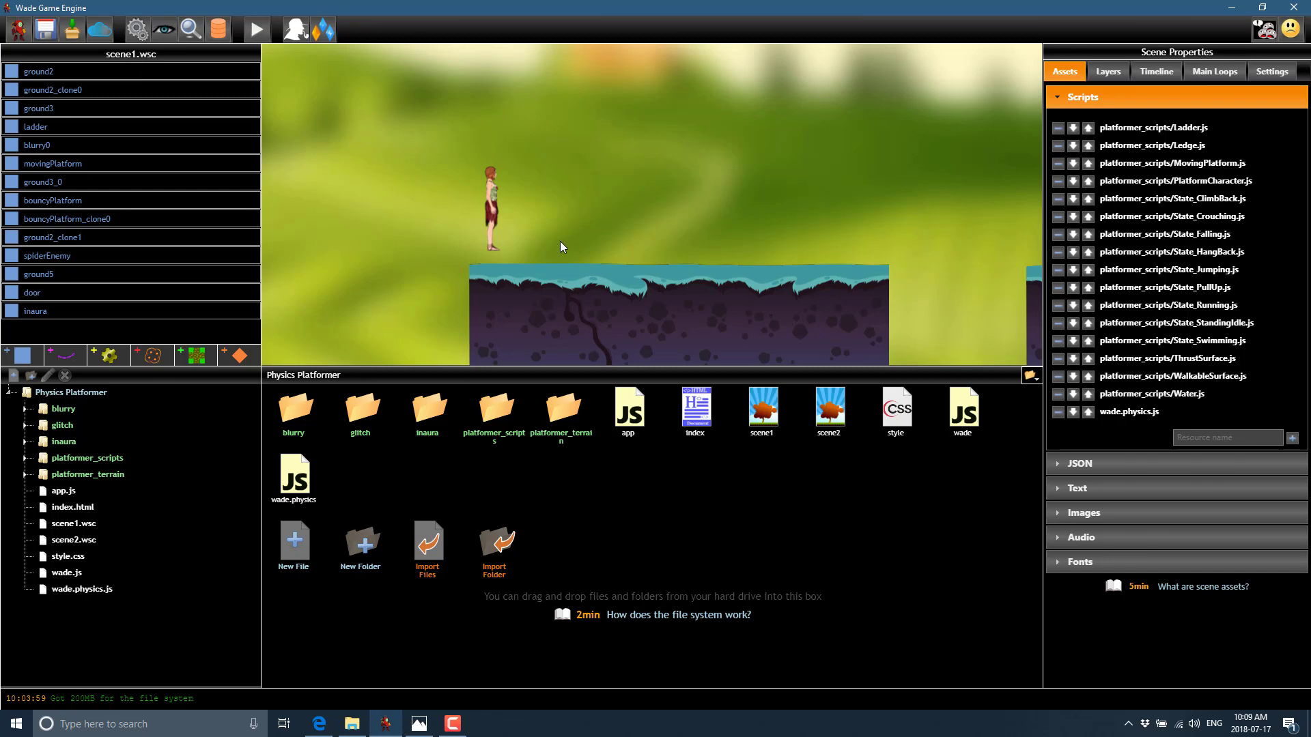
Zoom out over the loaded scene1.wsc level to see the character, platforms and ladder.
scroll(560, 240, "down", 5)
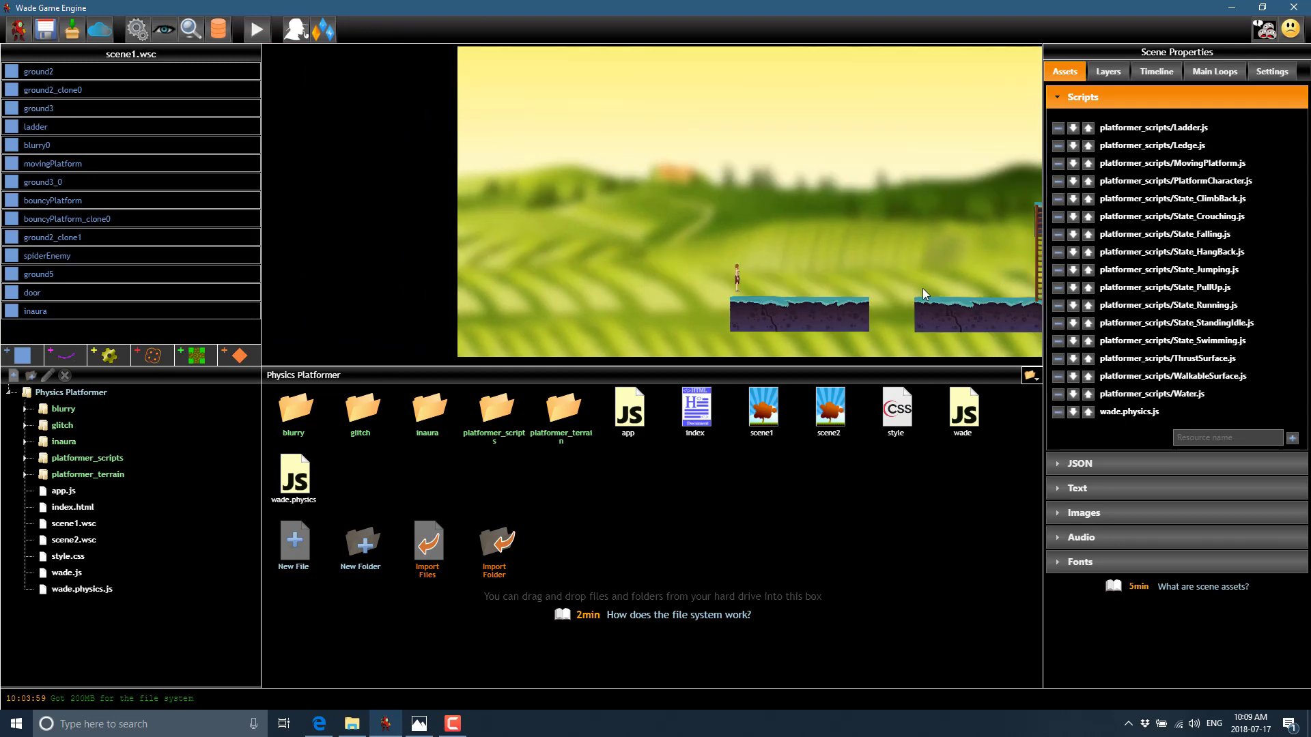
left_click(424, 226)
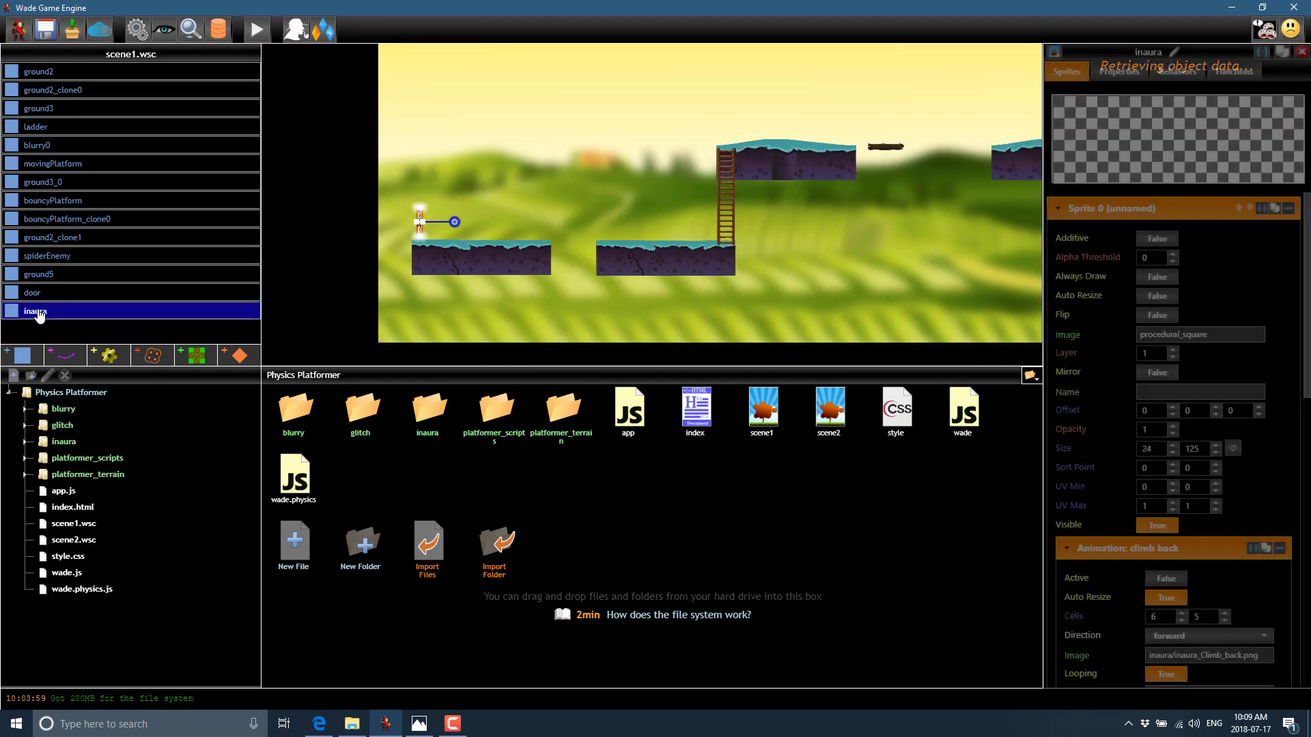
left_click(40, 72)
left_click(43, 91)
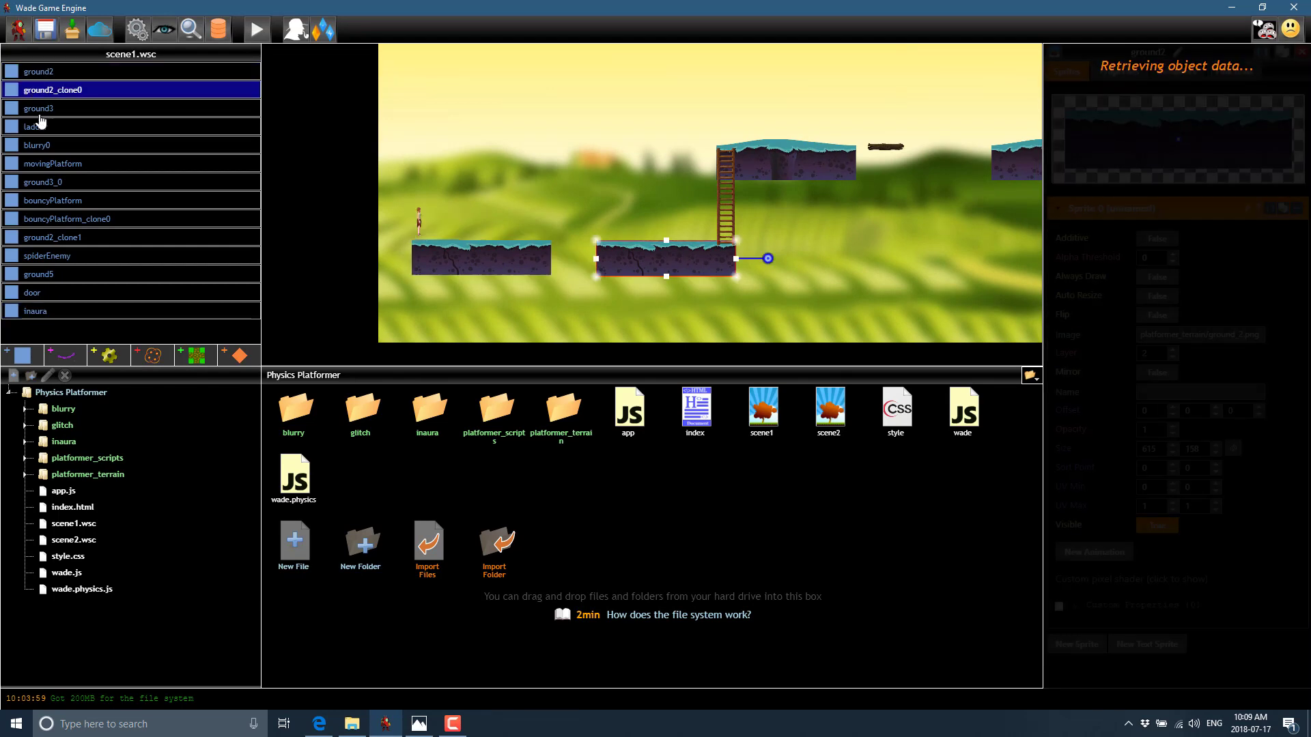
left_click(41, 109)
left_click(40, 201)
left_click(50, 220)
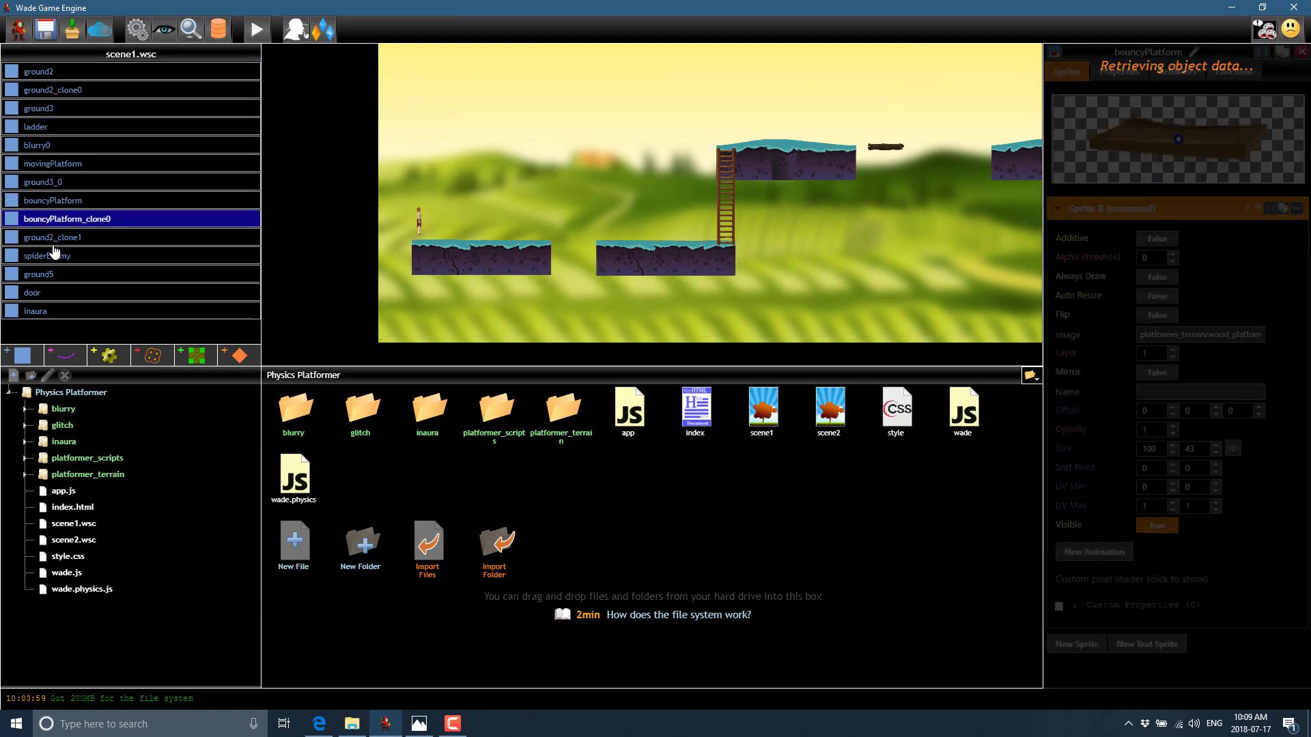
left_click(54, 237)
left_click(43, 182)
left_click(838, 182)
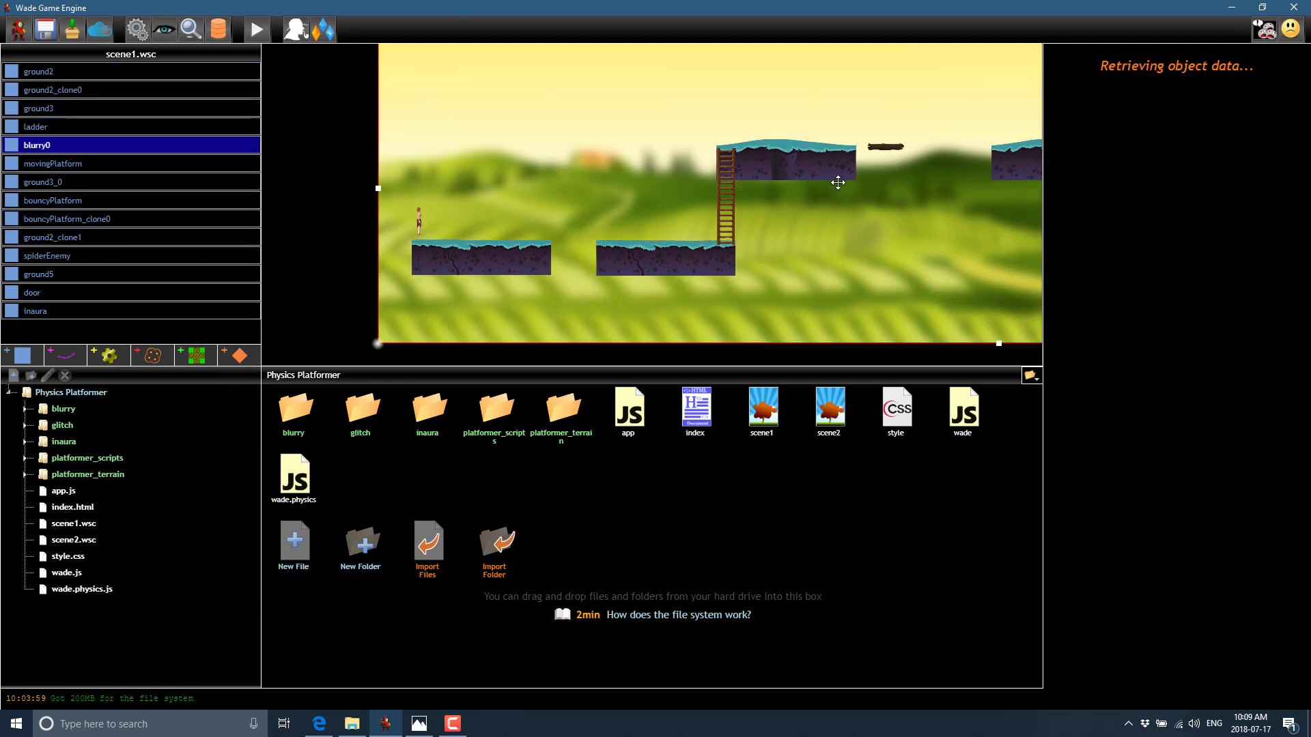
left_click(112, 128)
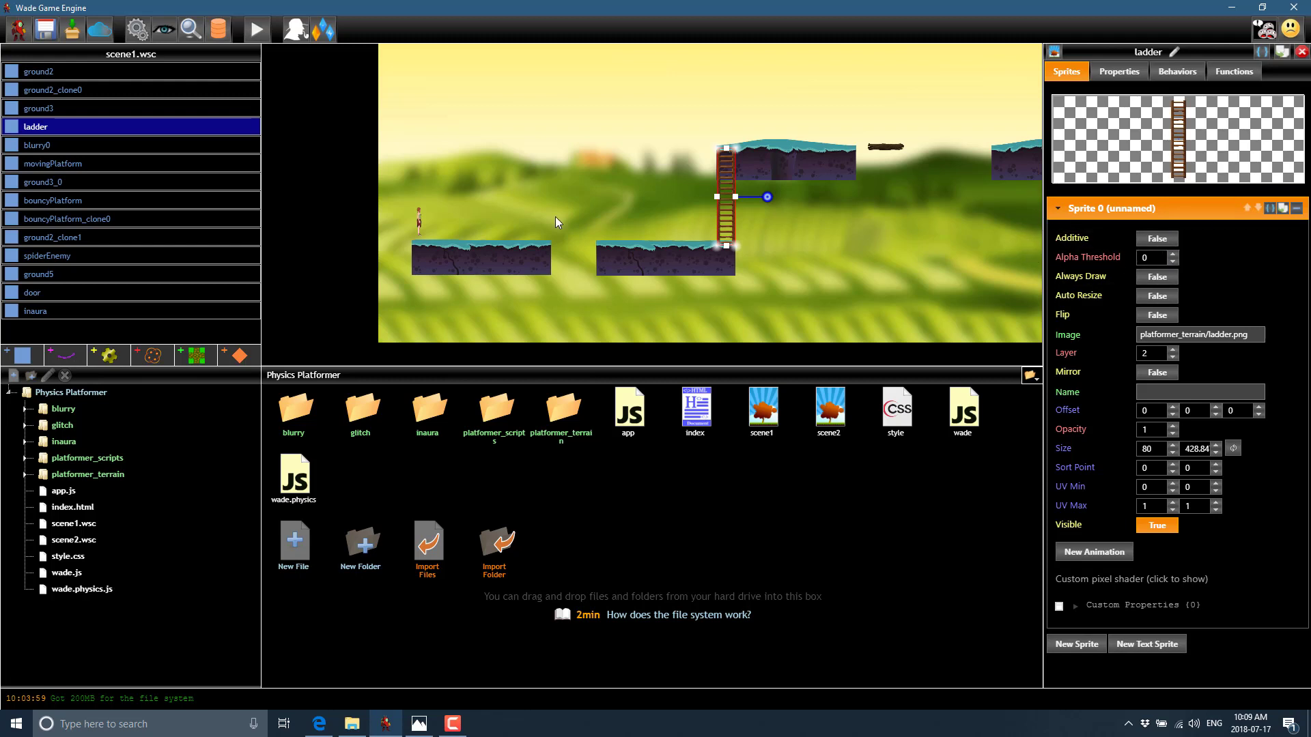
left_click(420, 220)
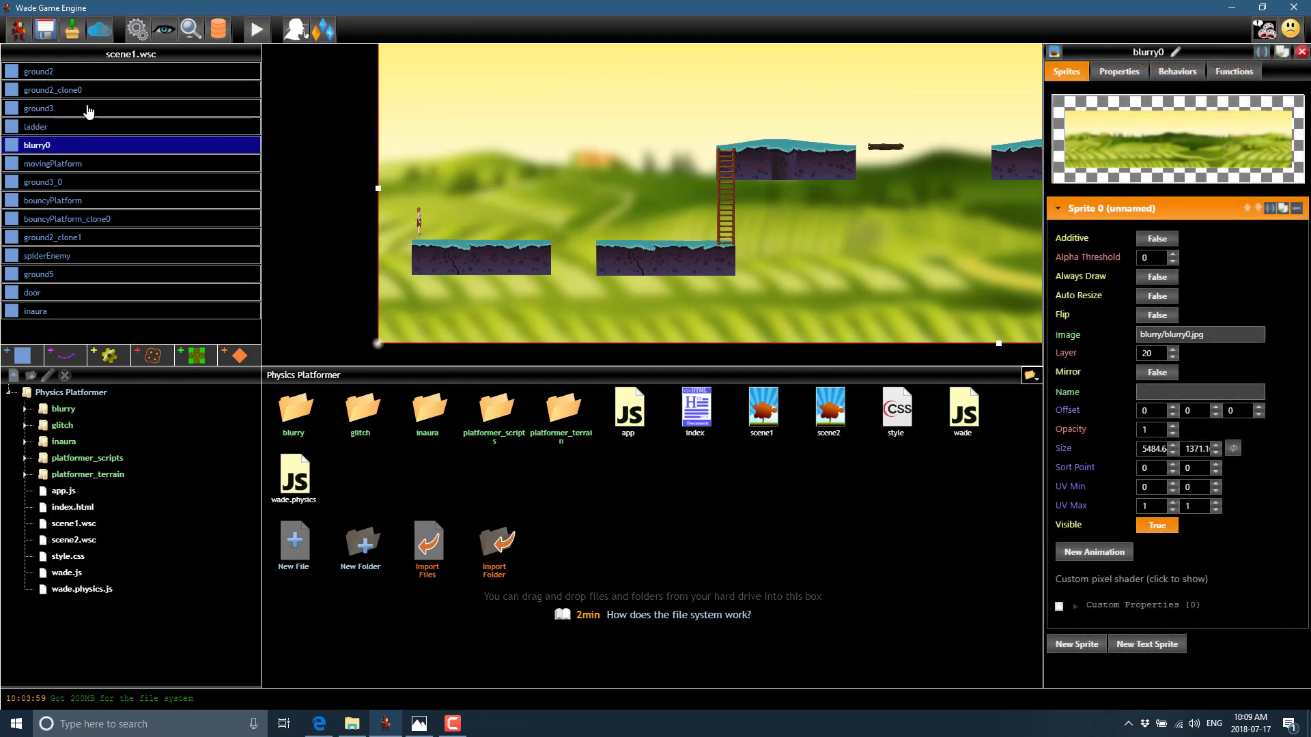
left_click(41, 312)
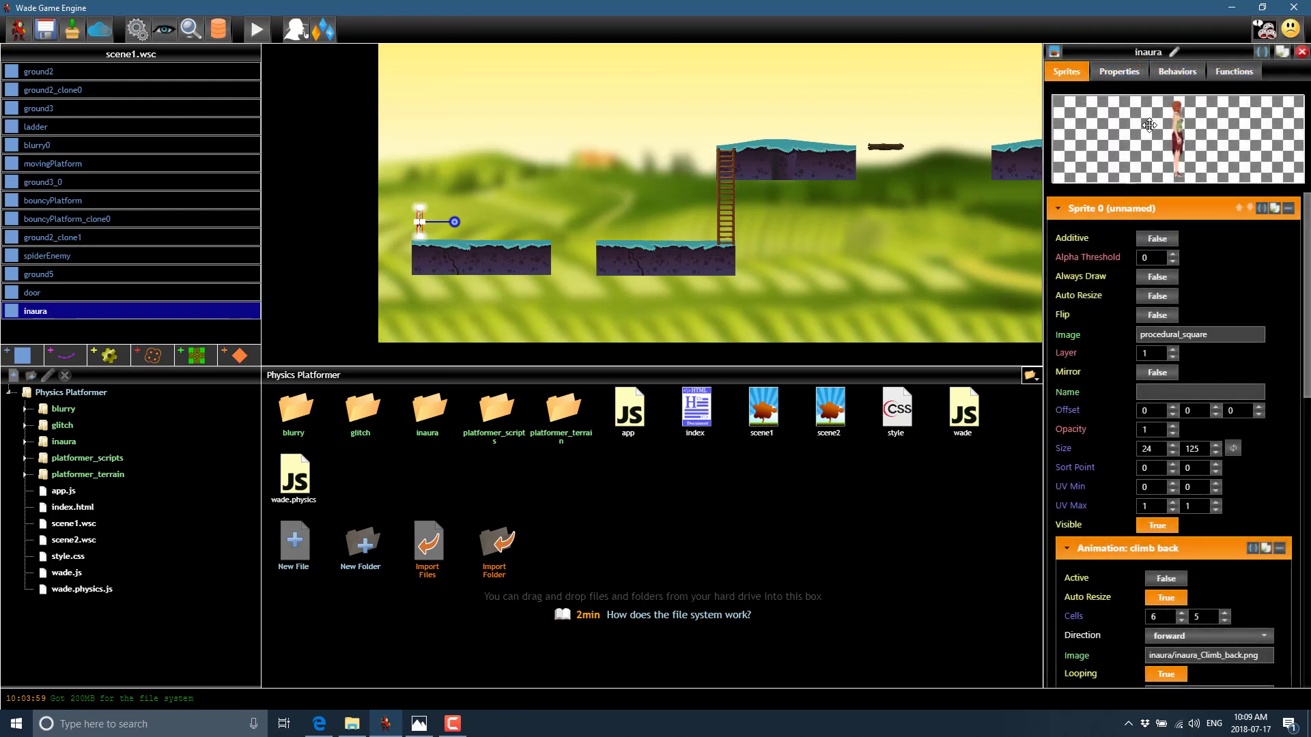
left_click(1057, 216)
left_click(1058, 208)
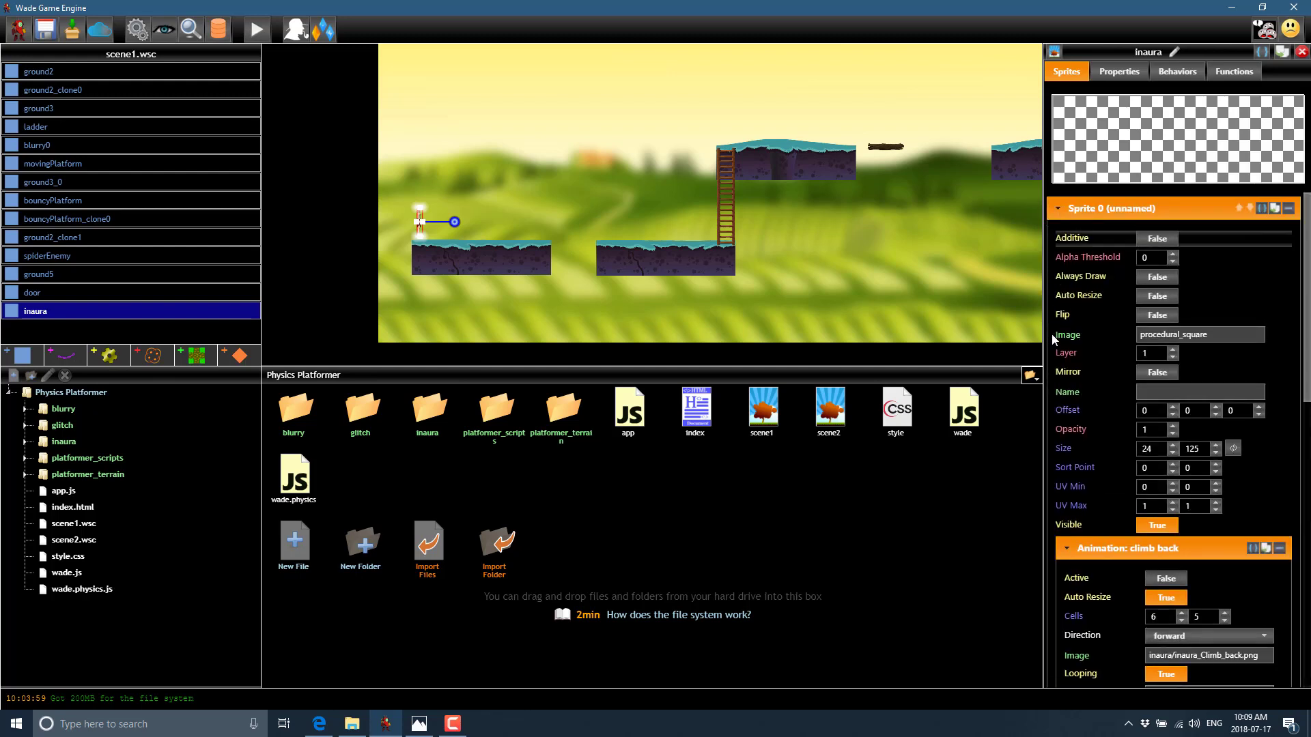
scroll(1067, 565, "down", 5)
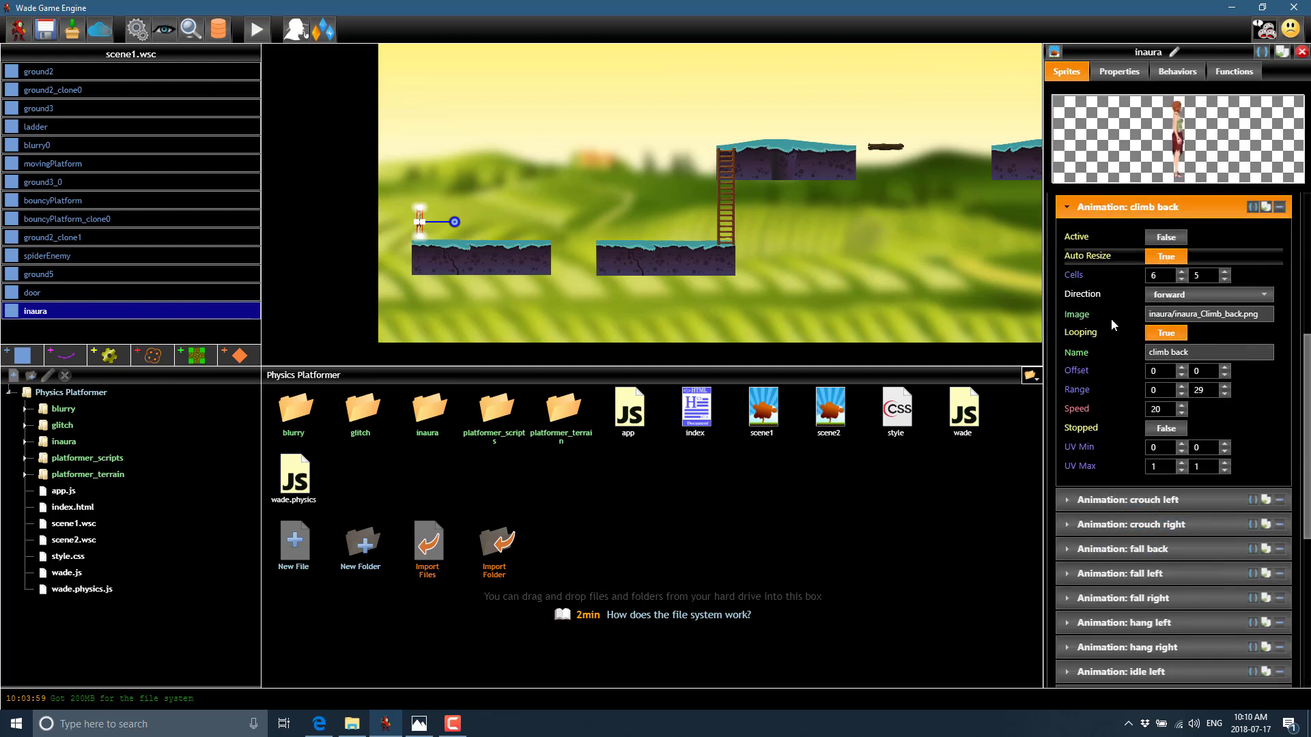
left_click(1070, 502)
scroll(1118, 318, "up", 2)
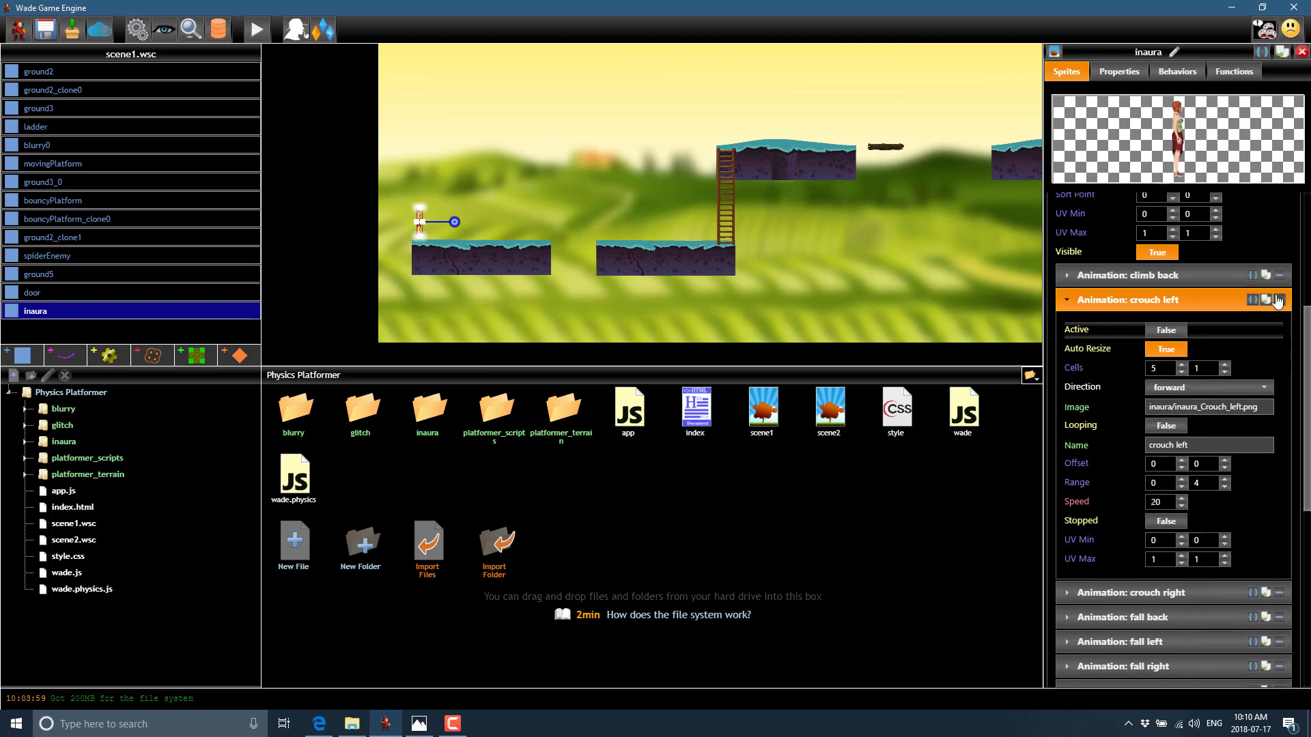
left_click(1252, 301)
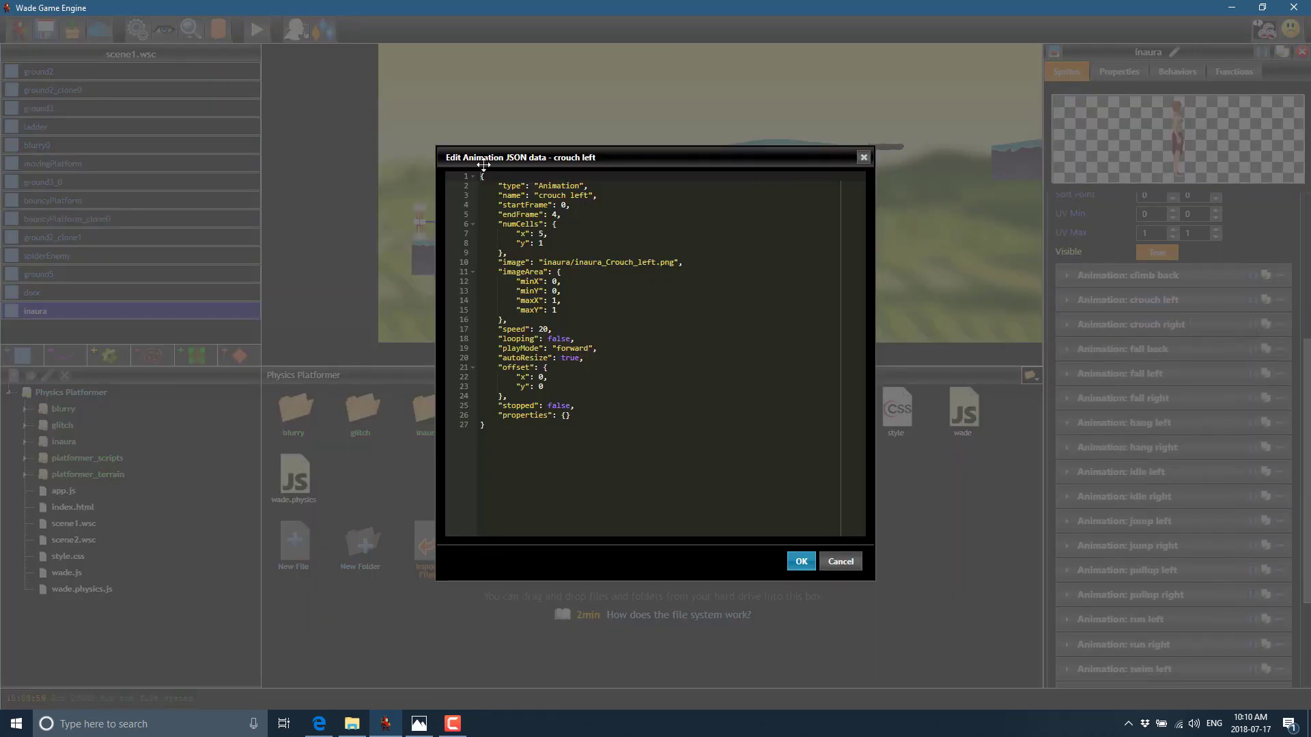
left_click(842, 562)
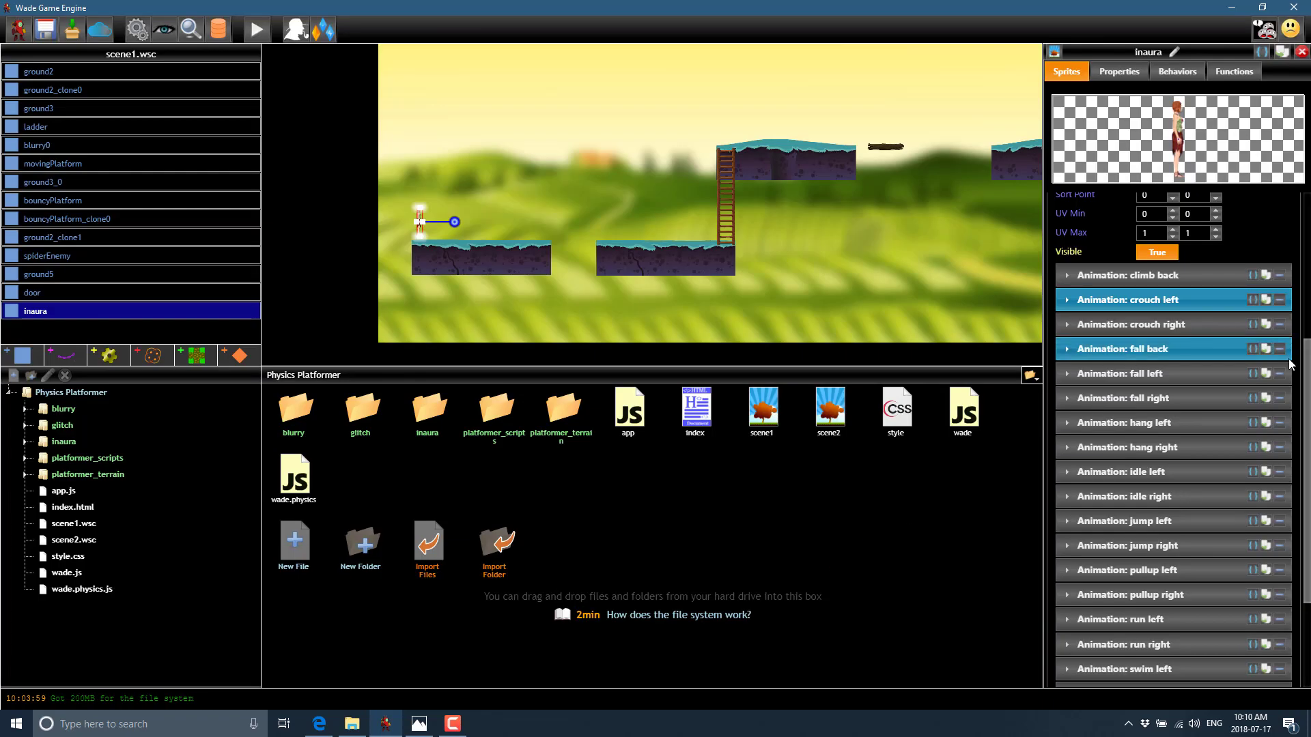
scroll(1183, 480, "down", 2)
scroll(1182, 480, "up", 5)
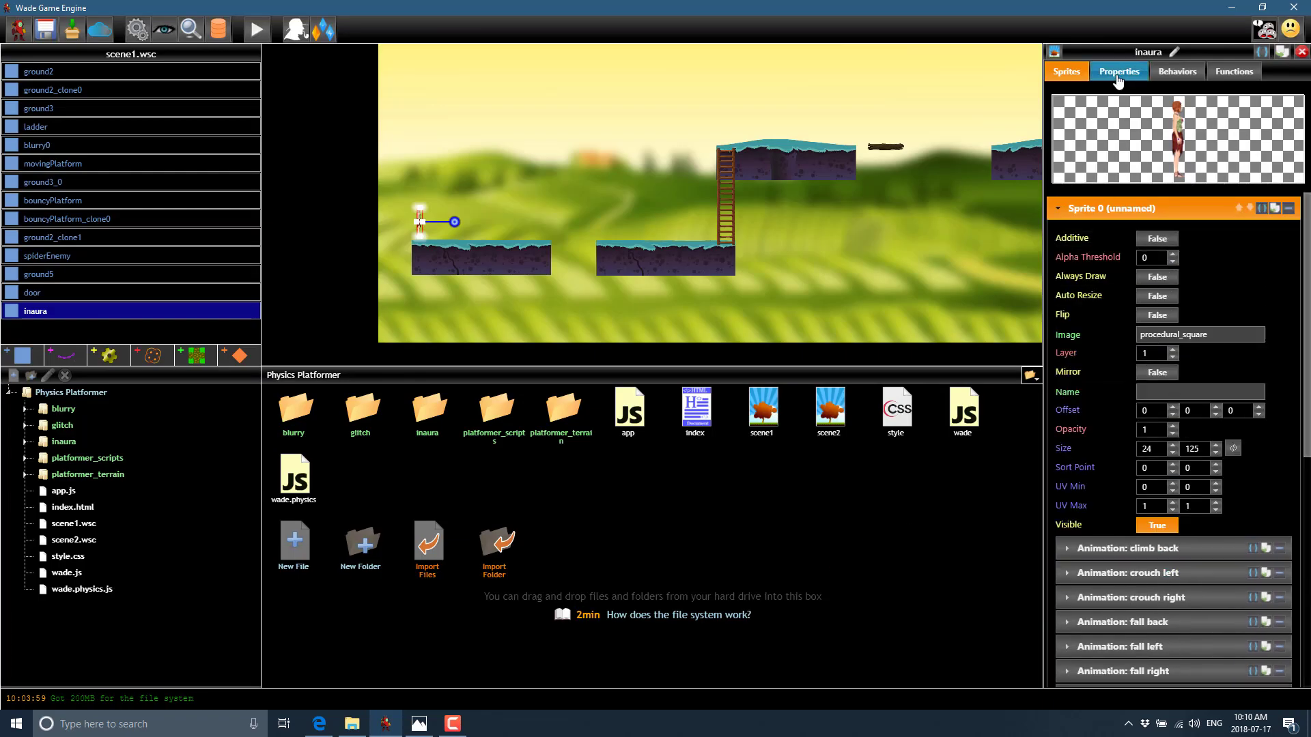
left_click(1119, 71)
scroll(1128, 134, "up", 3)
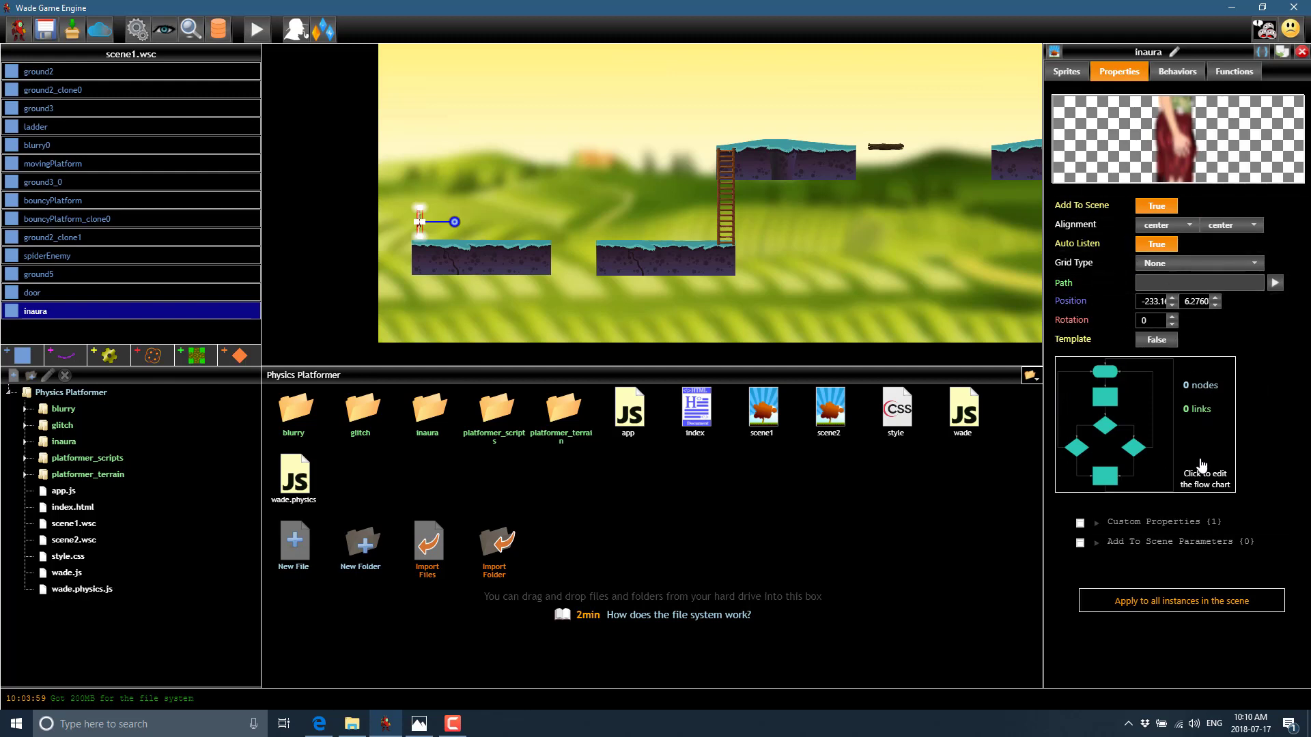
left_click(1146, 430)
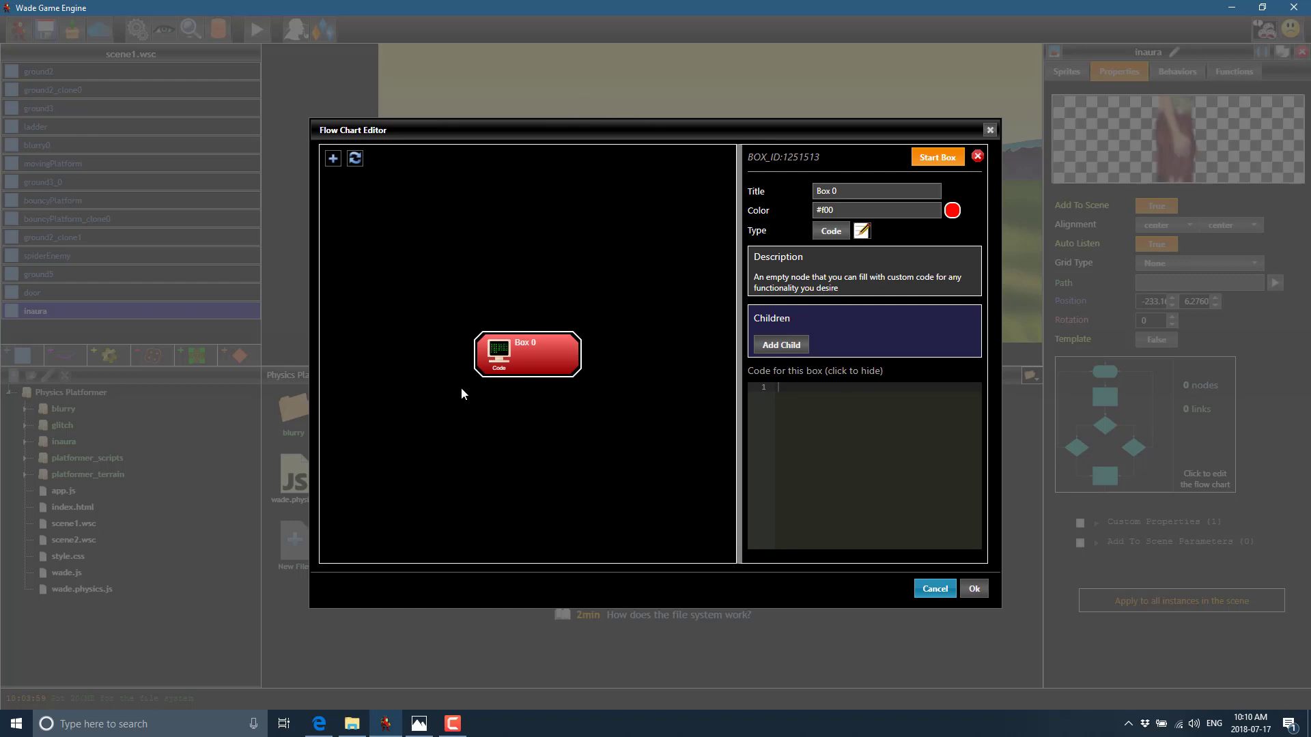
left_click_drag(519, 344, 501, 223)
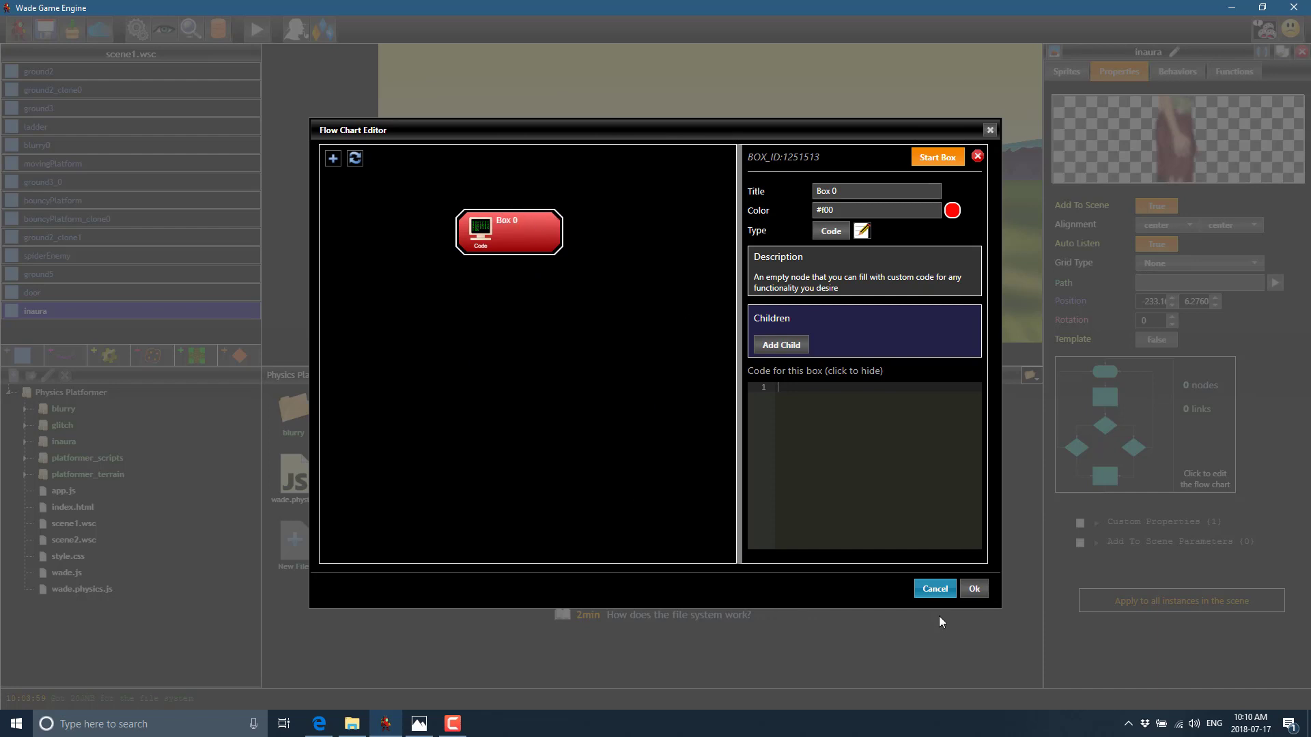
left_click(933, 595)
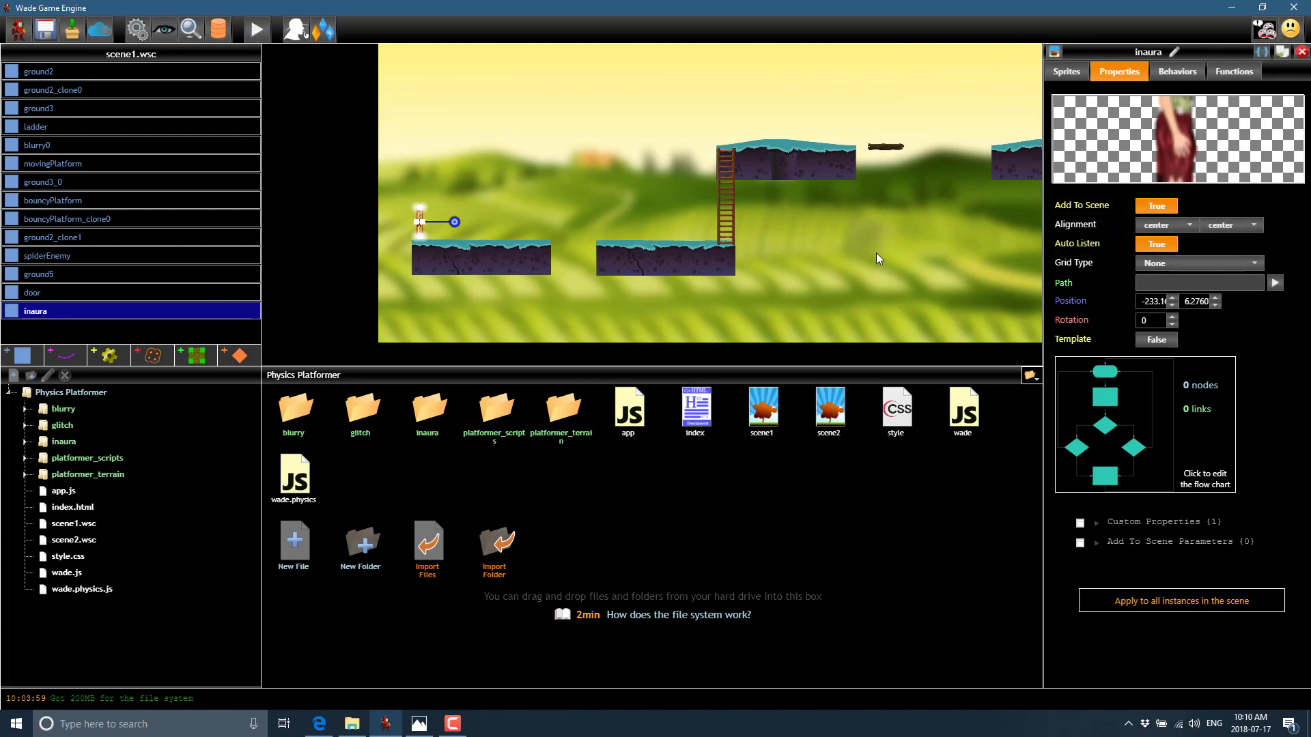
Show inaura's Behaviors and browse the Add Behavior list without adding anything.
left_click(1186, 69)
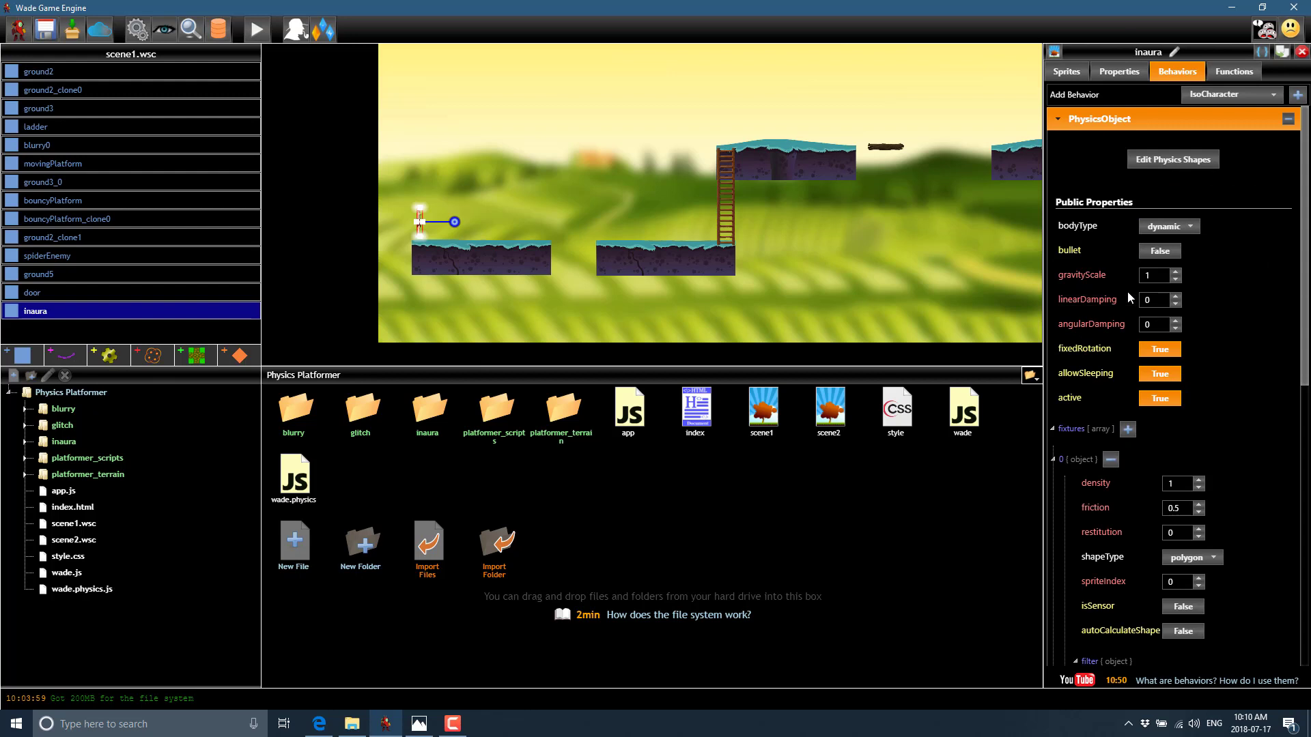
left_click(1057, 119)
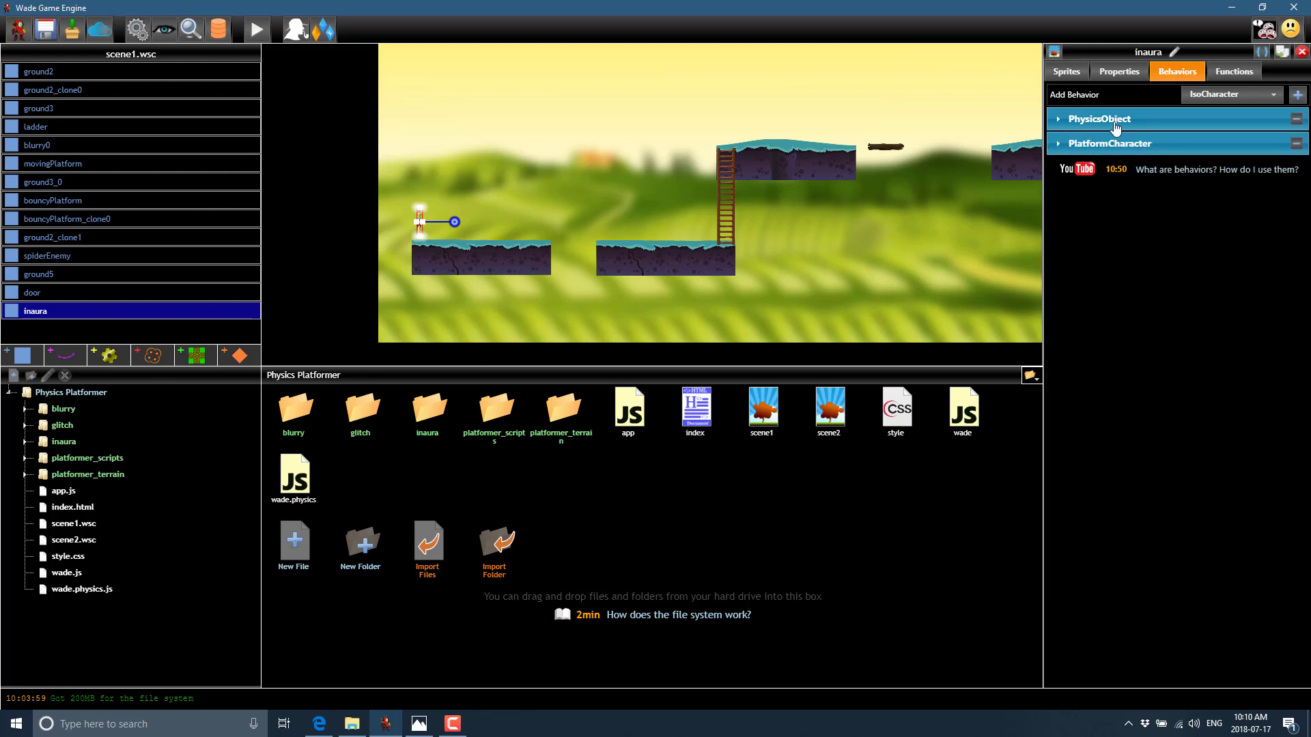
left_click(1266, 94)
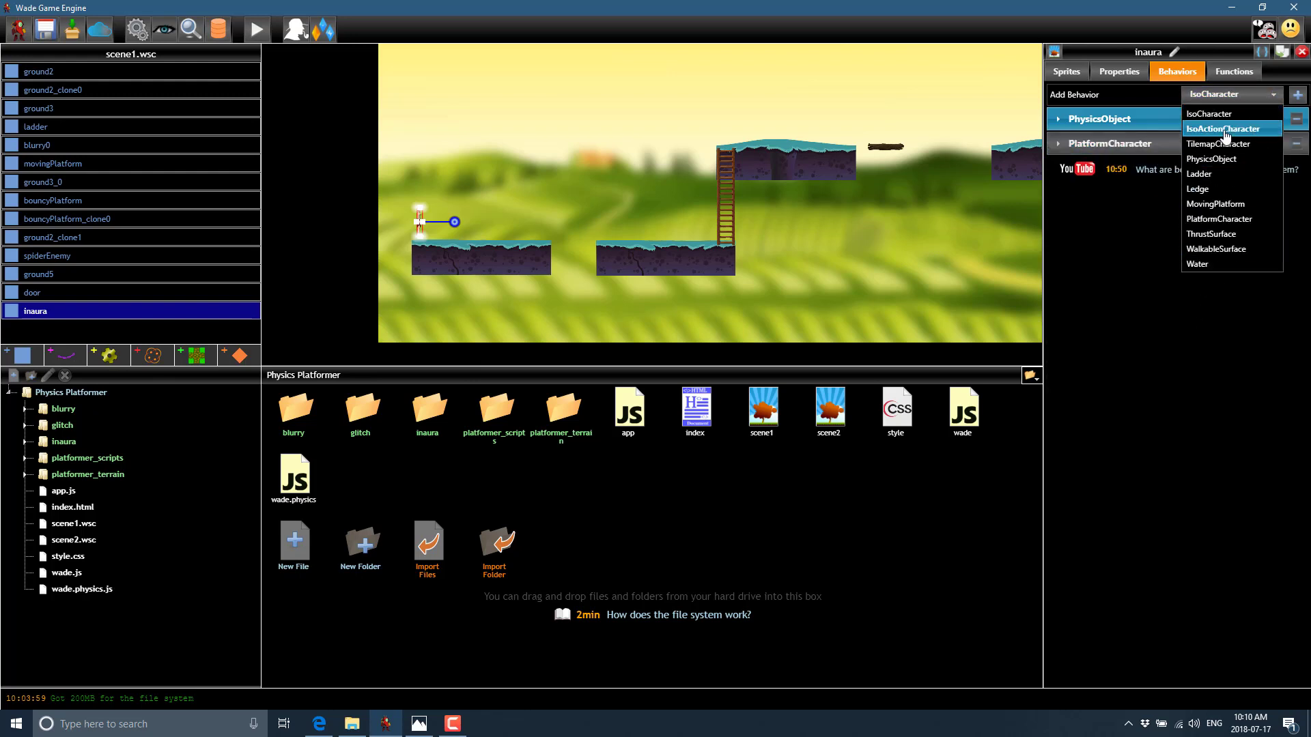
left_click(1144, 314)
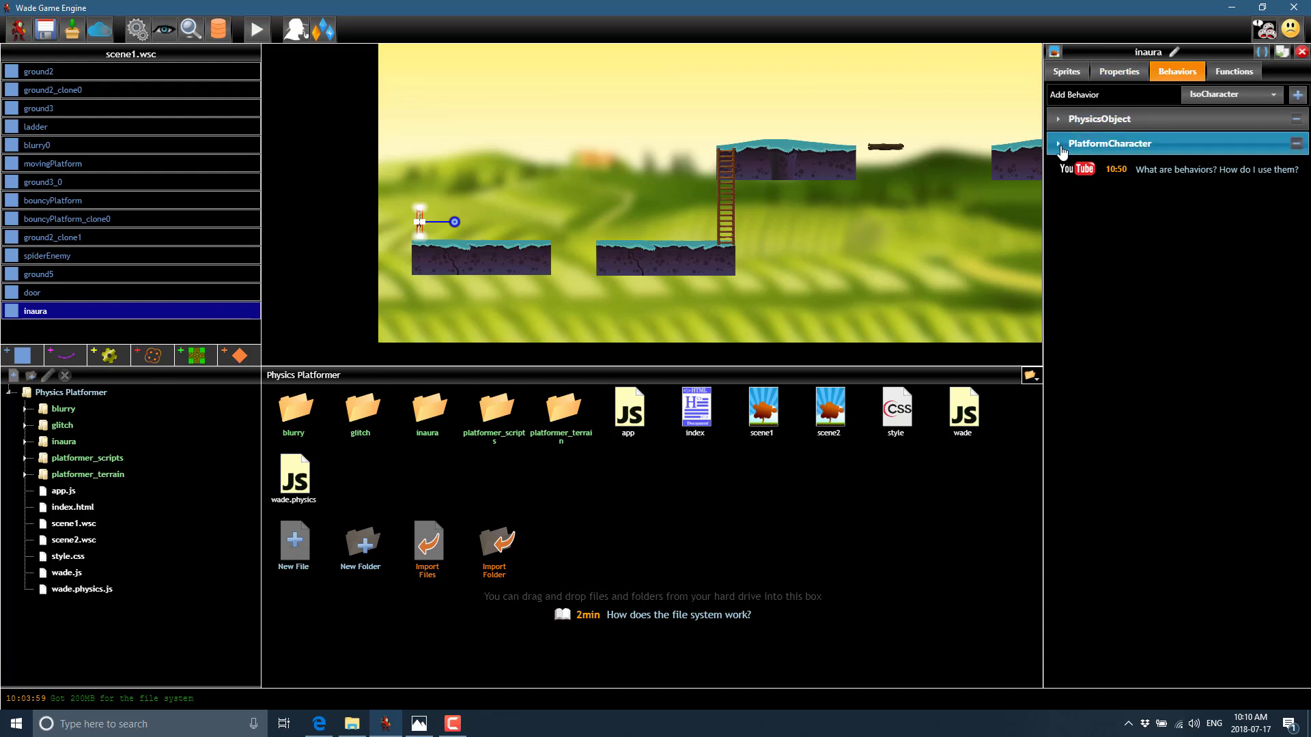
Re-expand PhysicsObject and scroll down to its four polygon fixture vertices.
left_click(1093, 119)
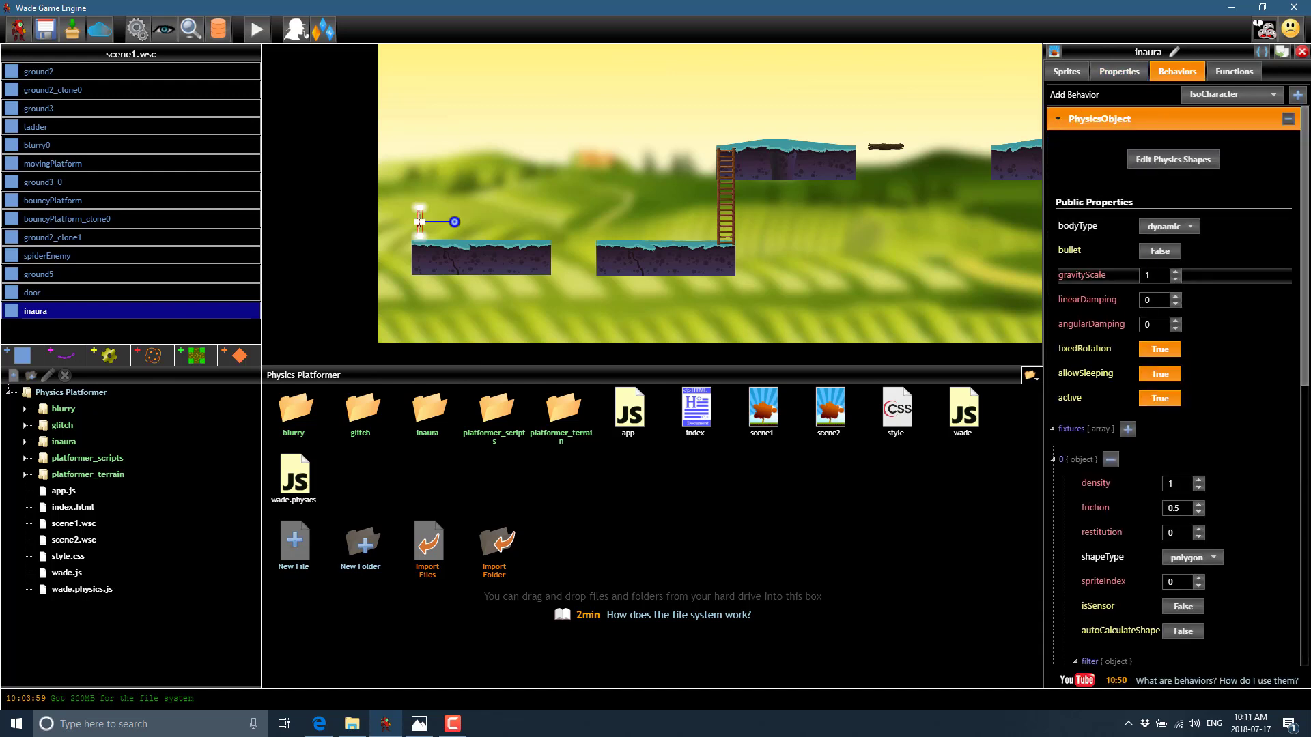
scroll(1130, 315, "down", 4)
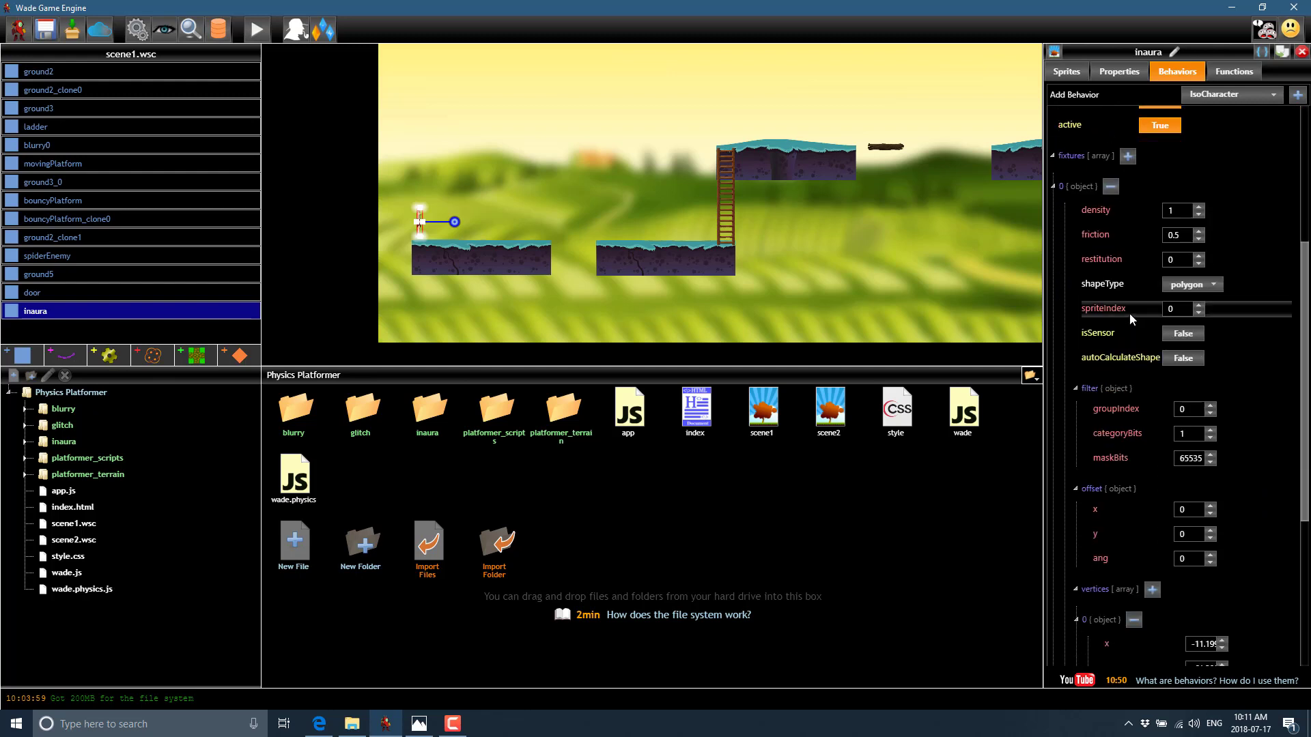
scroll(1129, 313, "up", 3)
scroll(1133, 235, "up", 1)
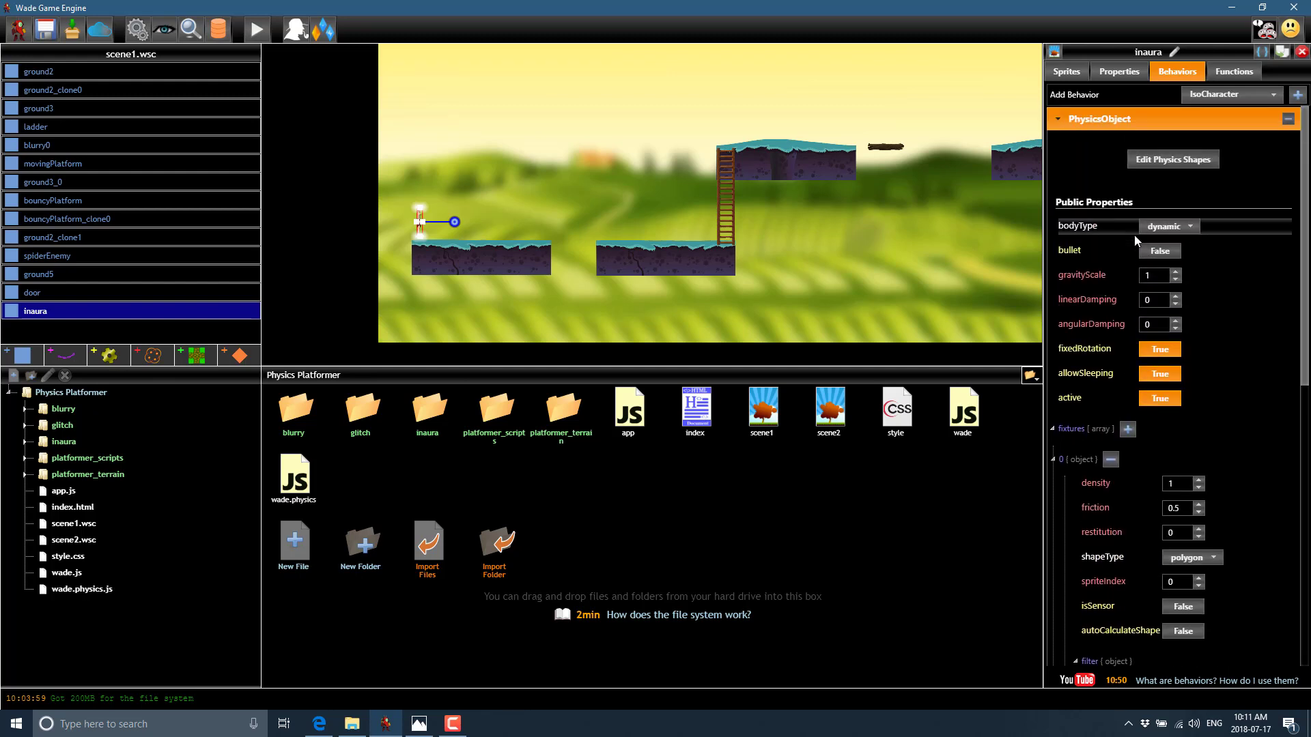
scroll(1170, 396, "down", 4)
scroll(1172, 406, "down", 4)
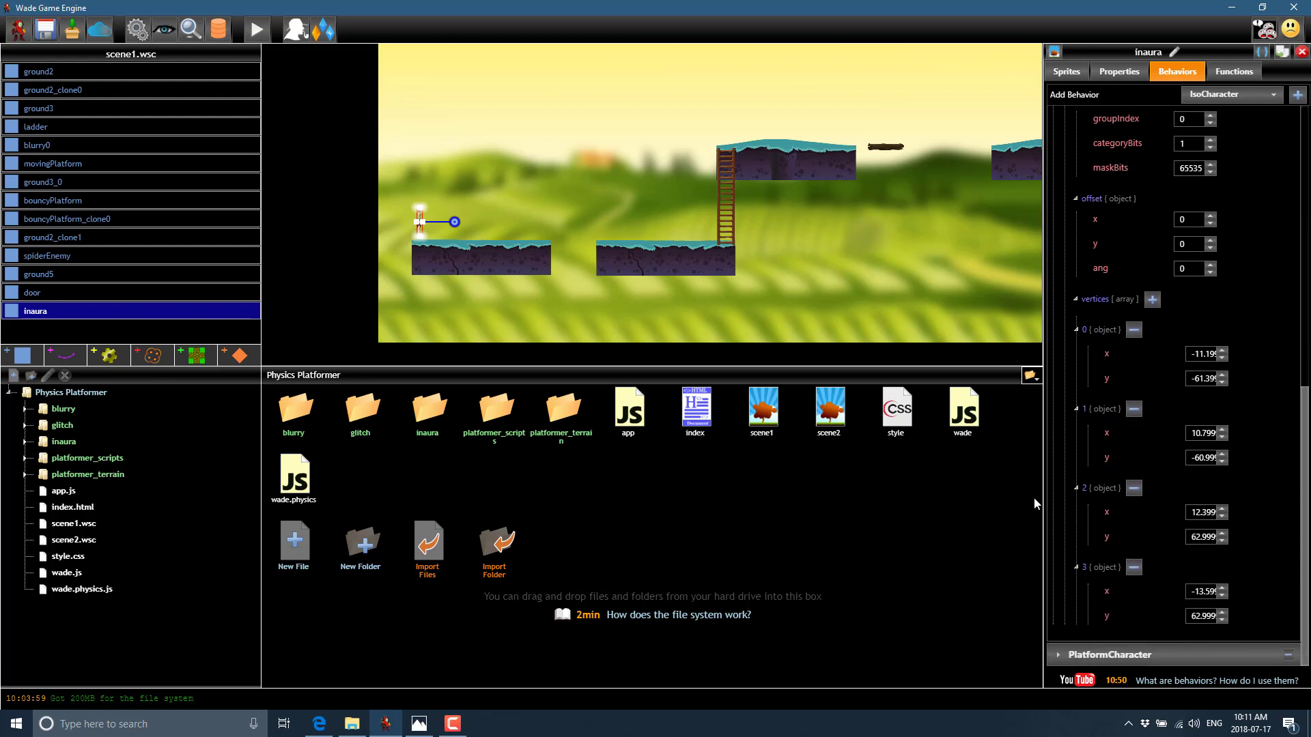
Display inaura's 'die' function, which calls wade.loadScene('scene1.wsc', null, null, true).
left_click(1236, 72)
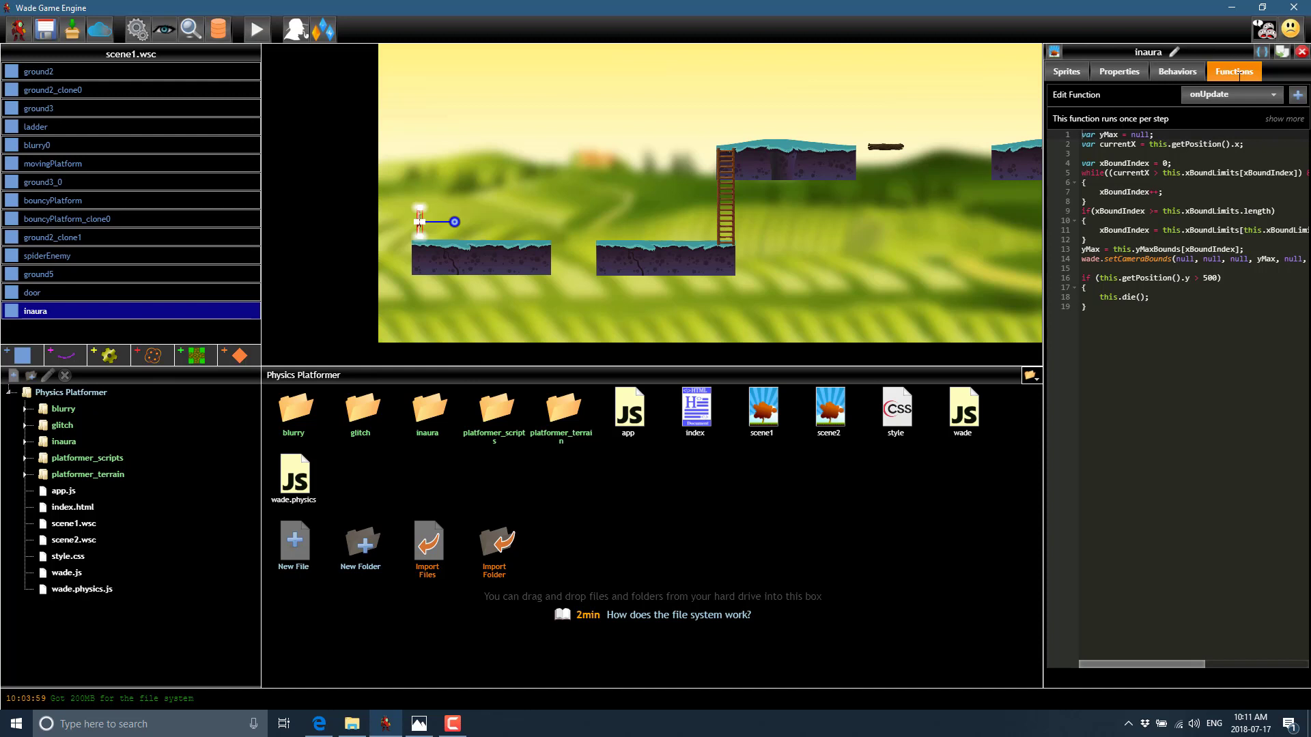
left_click(1274, 97)
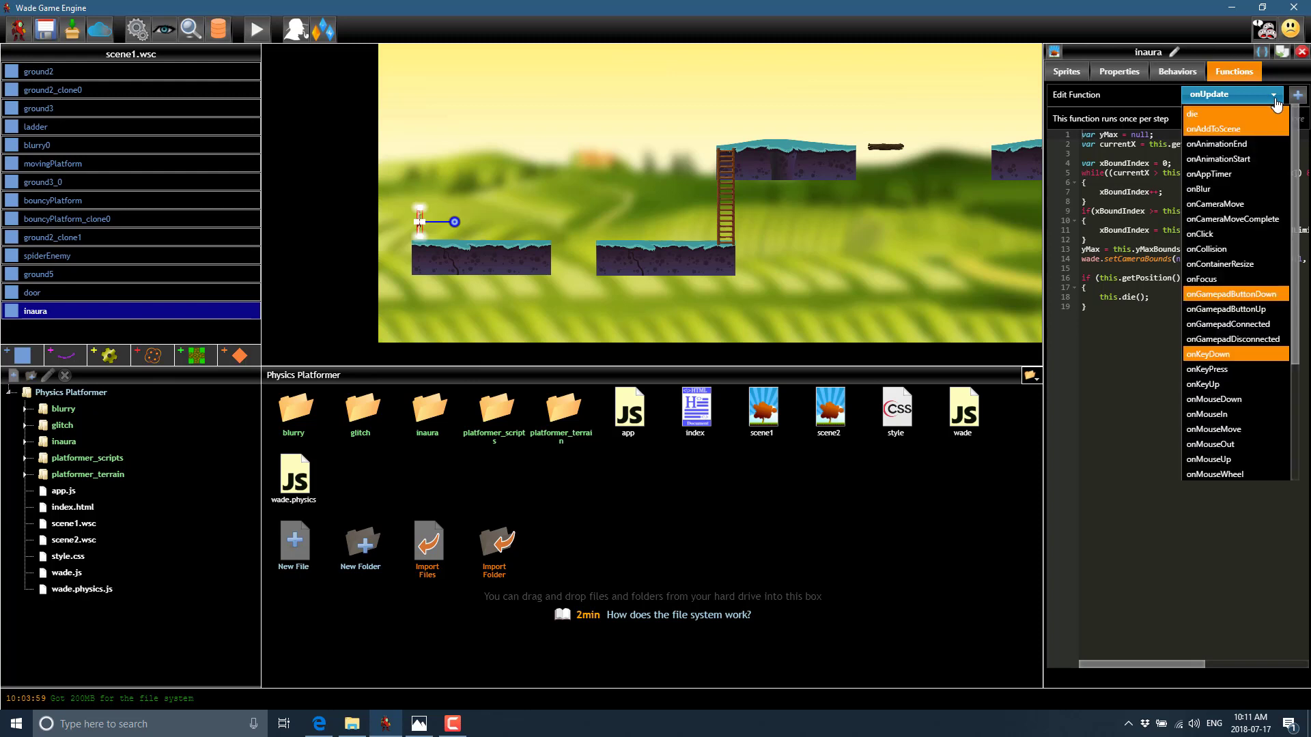
left_click(1217, 114)
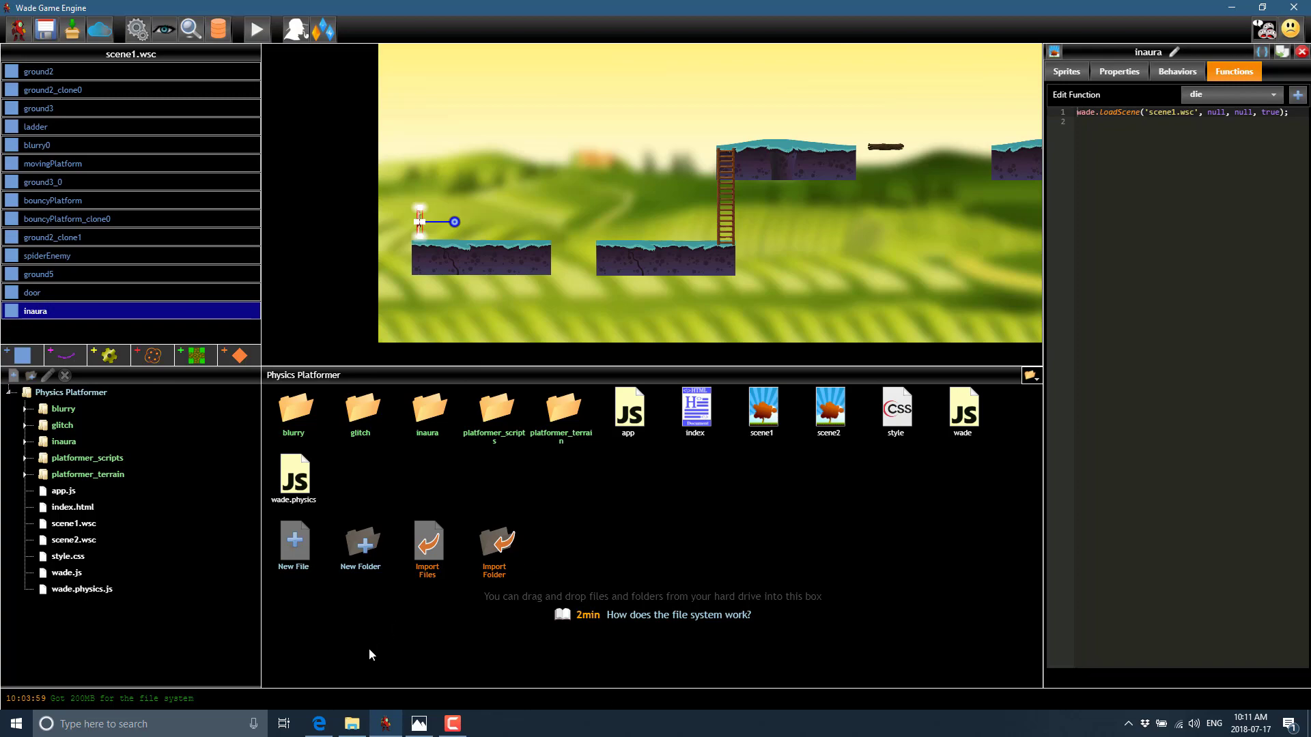
Open the Clockwork Chilli DOCS in Edge and read the wade object's API page.
left_click(318, 723)
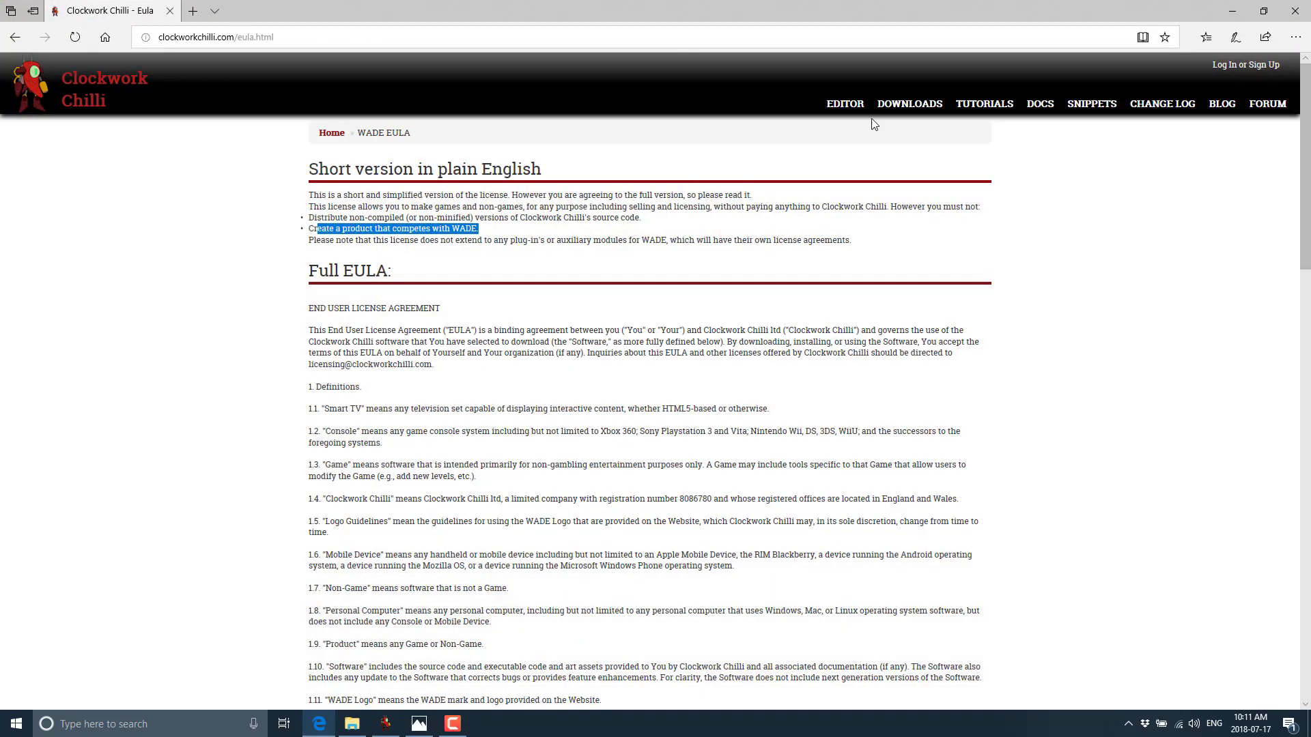
left_click(1039, 106)
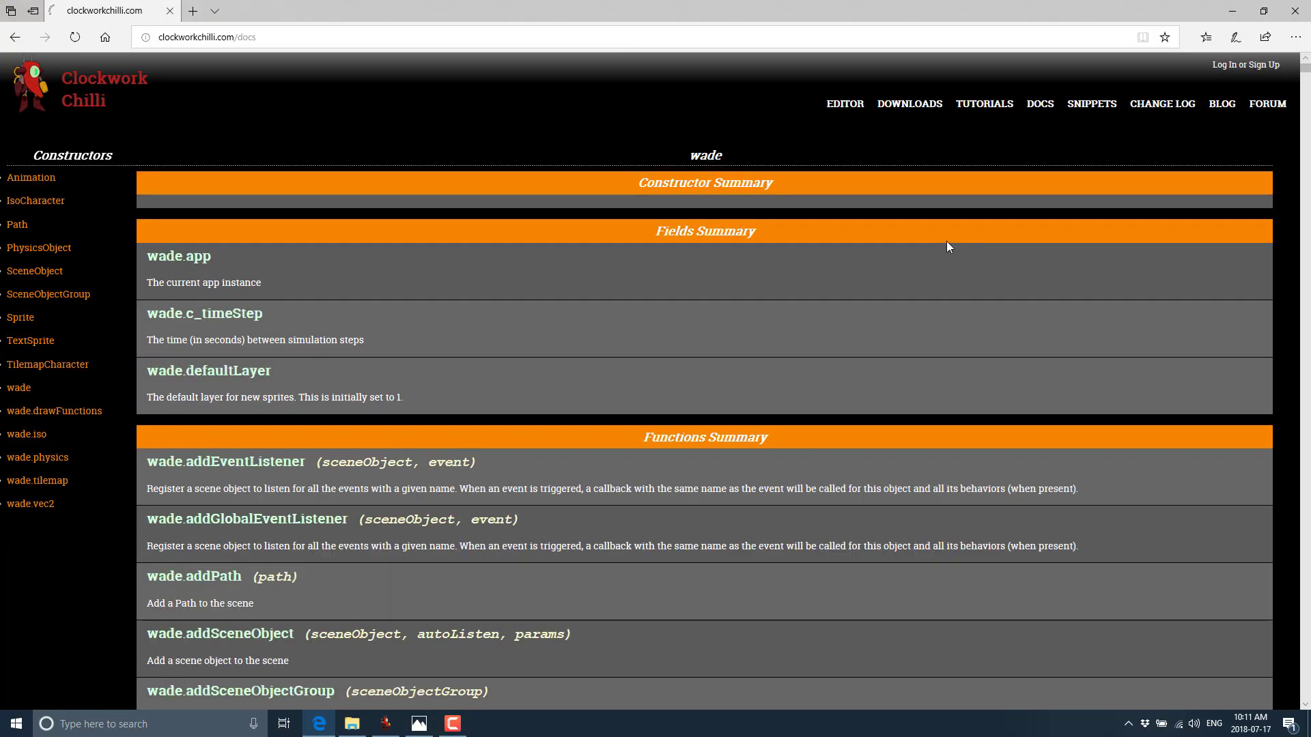
scroll(48, 502, "down", 8)
scroll(406, 423, "up", 8)
scroll(284, 255, "down", 12)
scroll(271, 397, "down", 10)
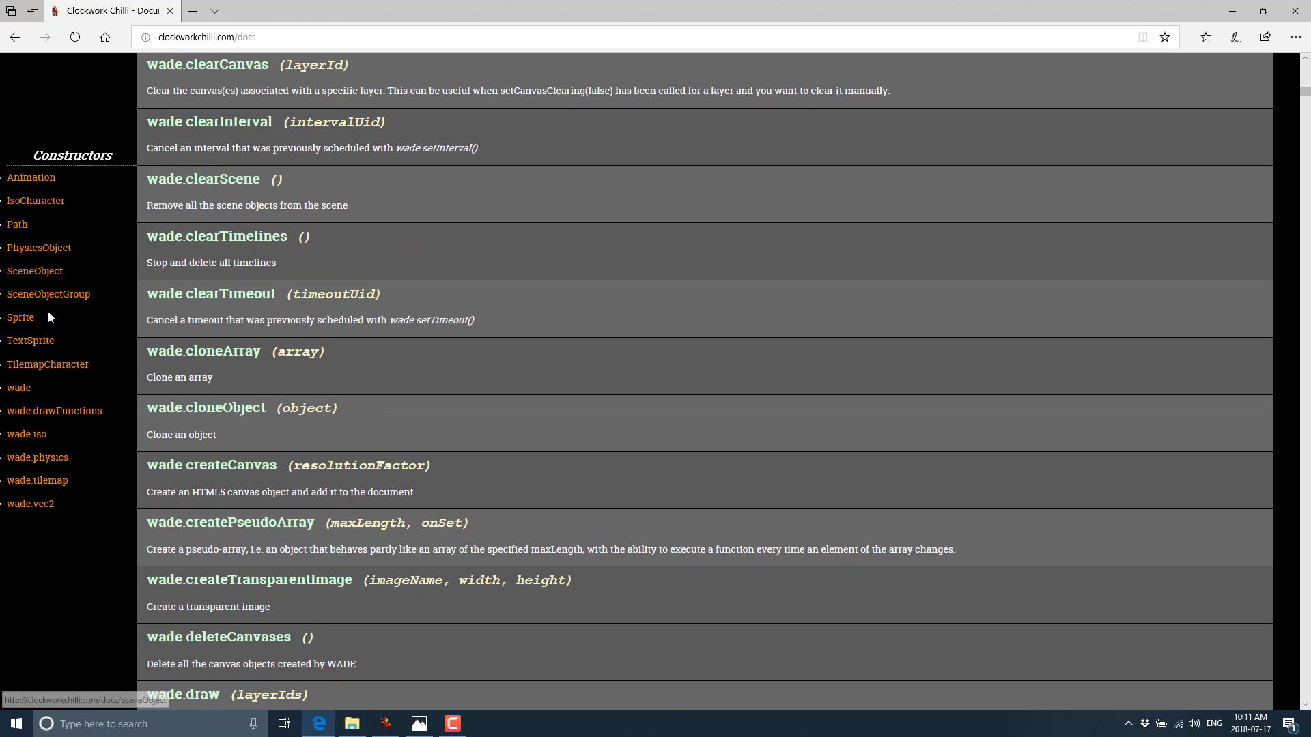
left_click(21, 390)
scroll(379, 388, "down", 5)
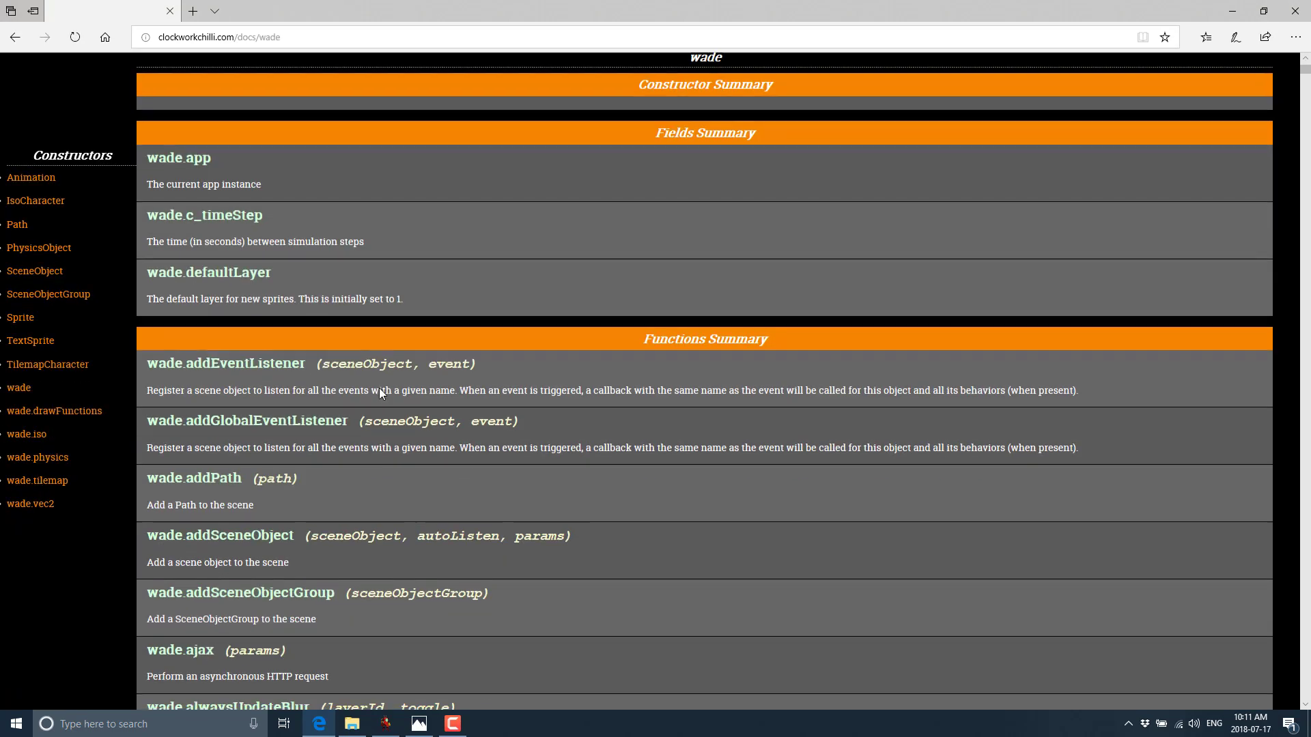
scroll(379, 388, "down", 15)
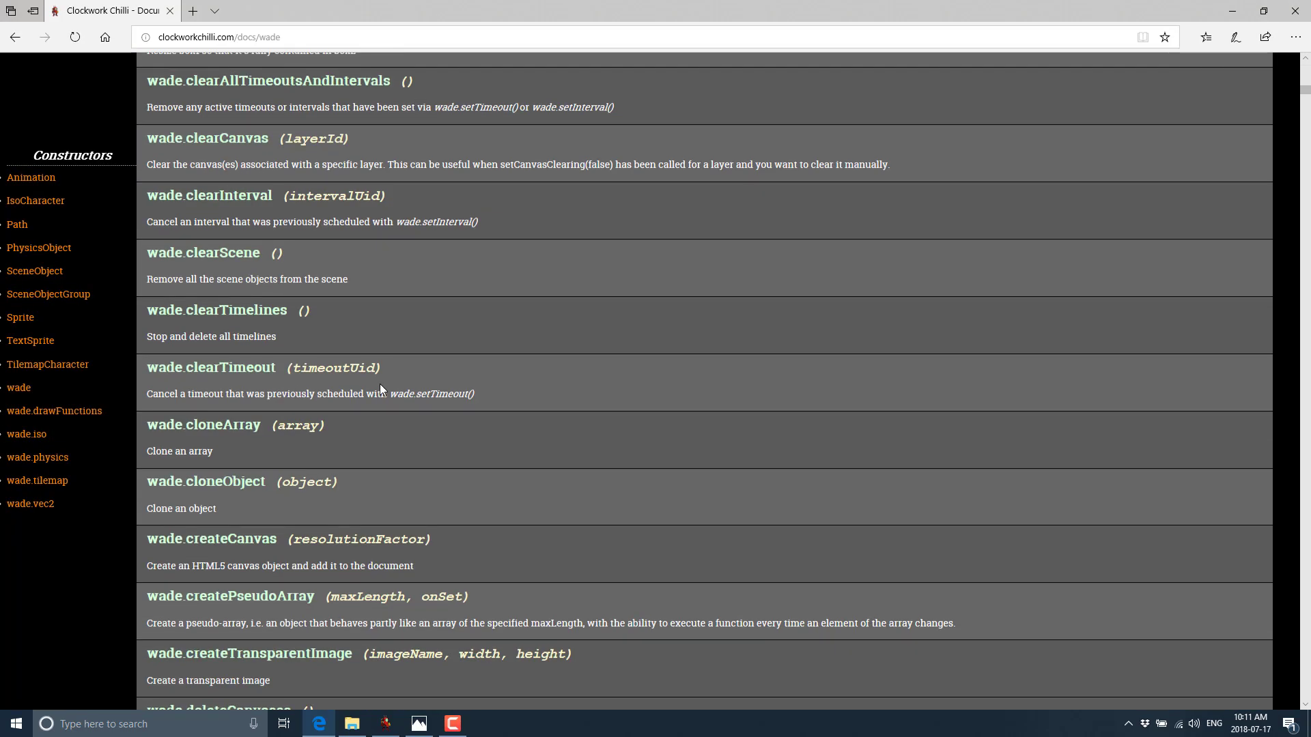
scroll(379, 384, "down", 20)
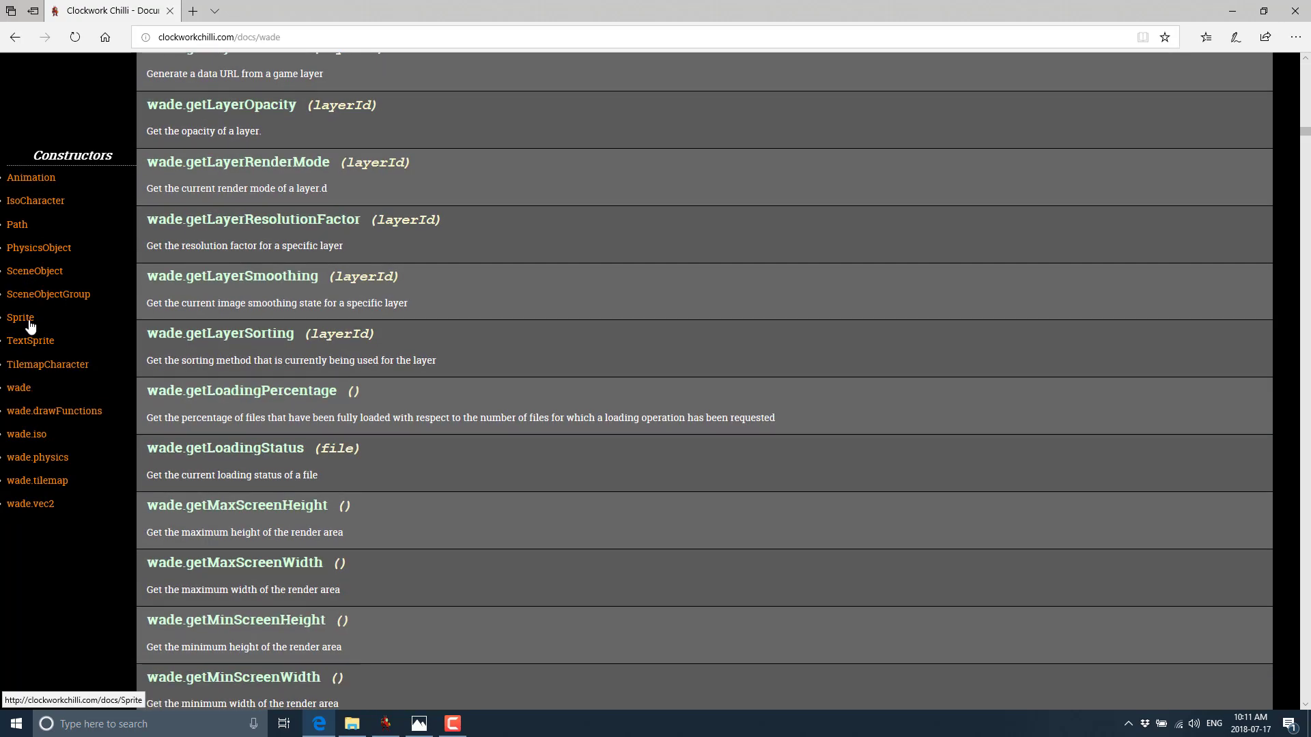
Read the Sprite API page, then return to the WADE editor.
left_click(23, 320)
scroll(456, 333, "down", 20)
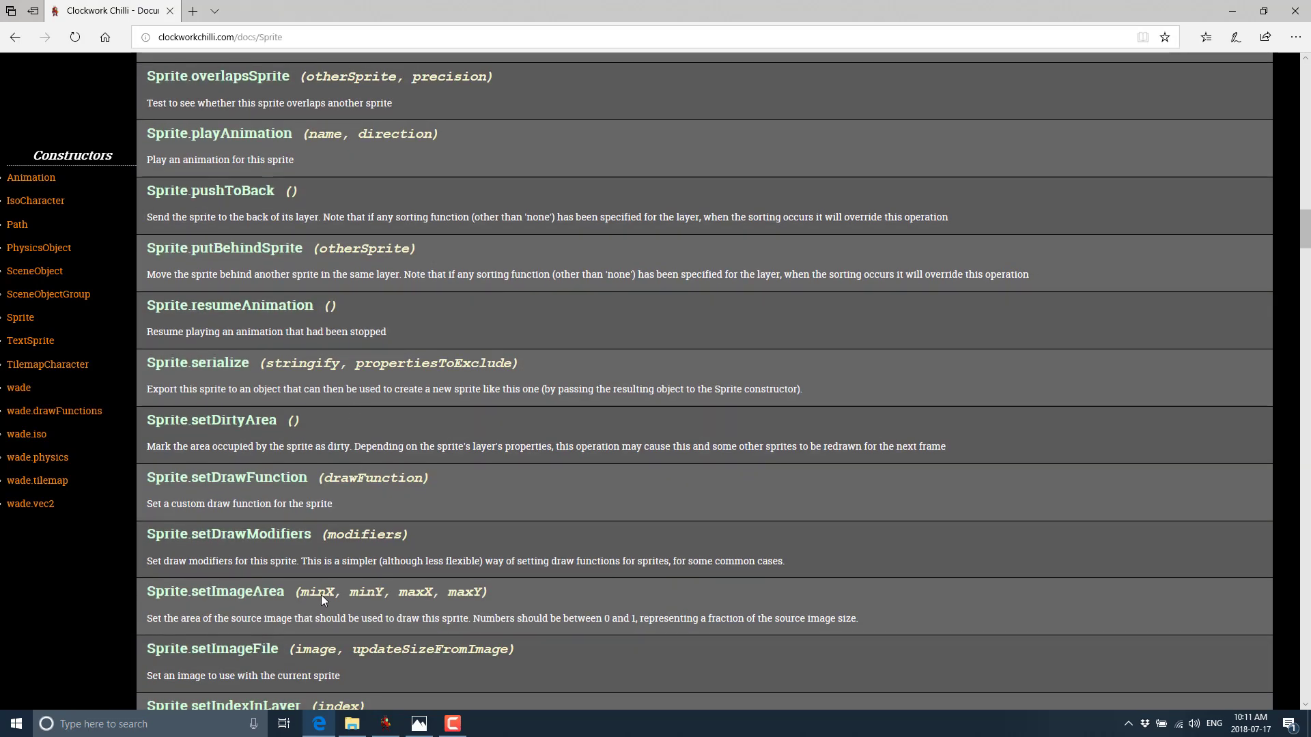
left_click(386, 723)
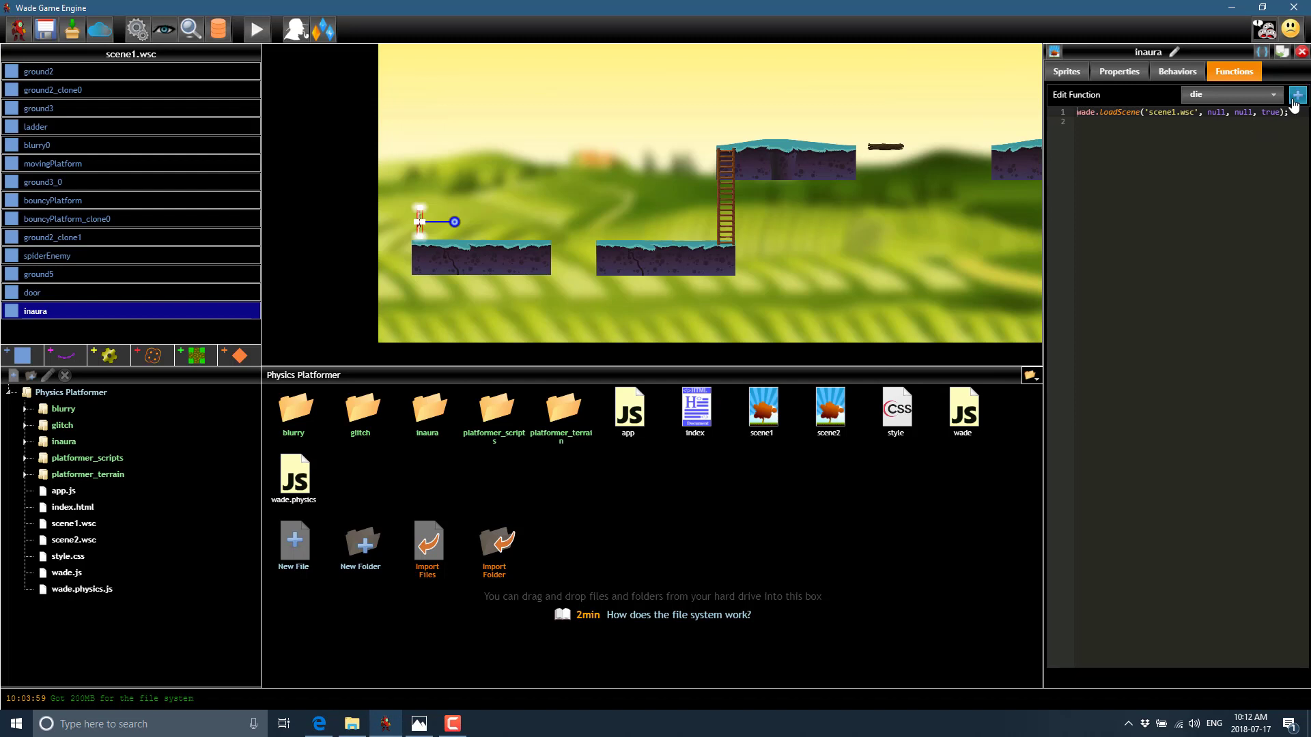
Display inaura's onKeyDown function, which loads scene2.wsc when overlapping the door.
left_click(1226, 94)
left_click(1195, 354)
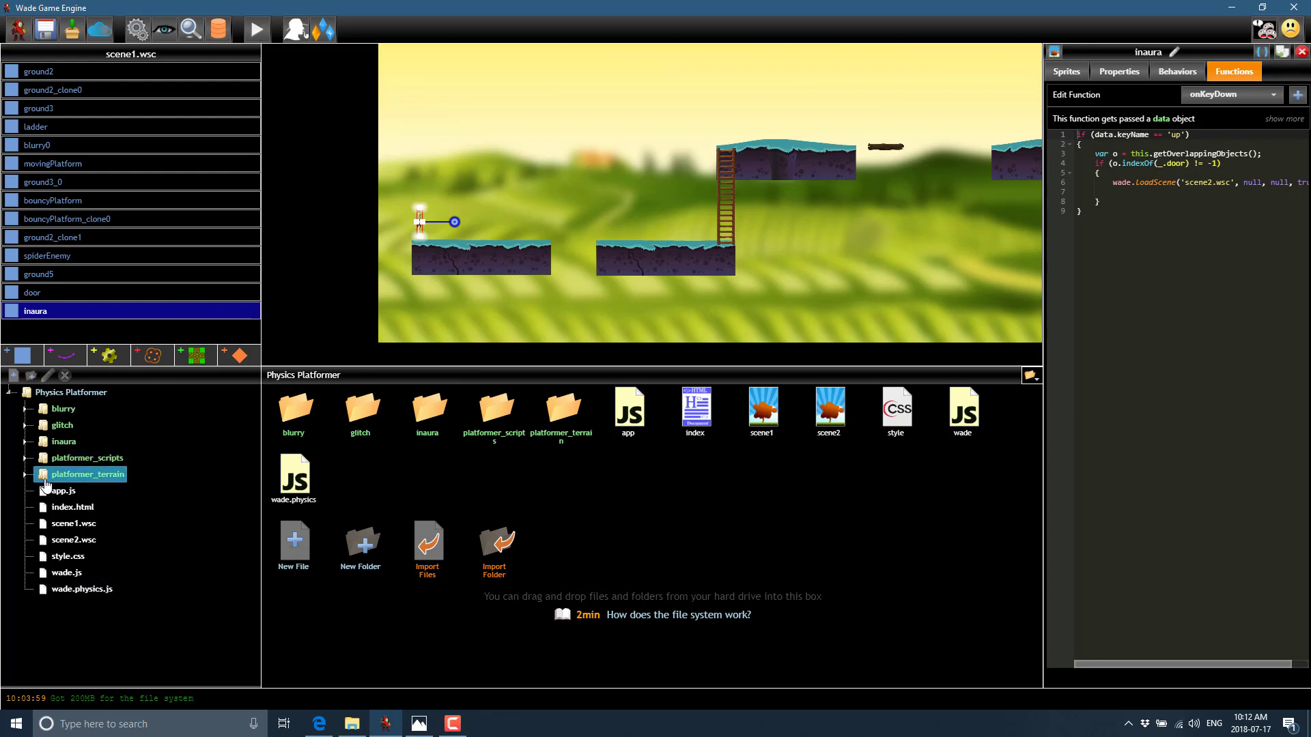
left_click(1031, 376)
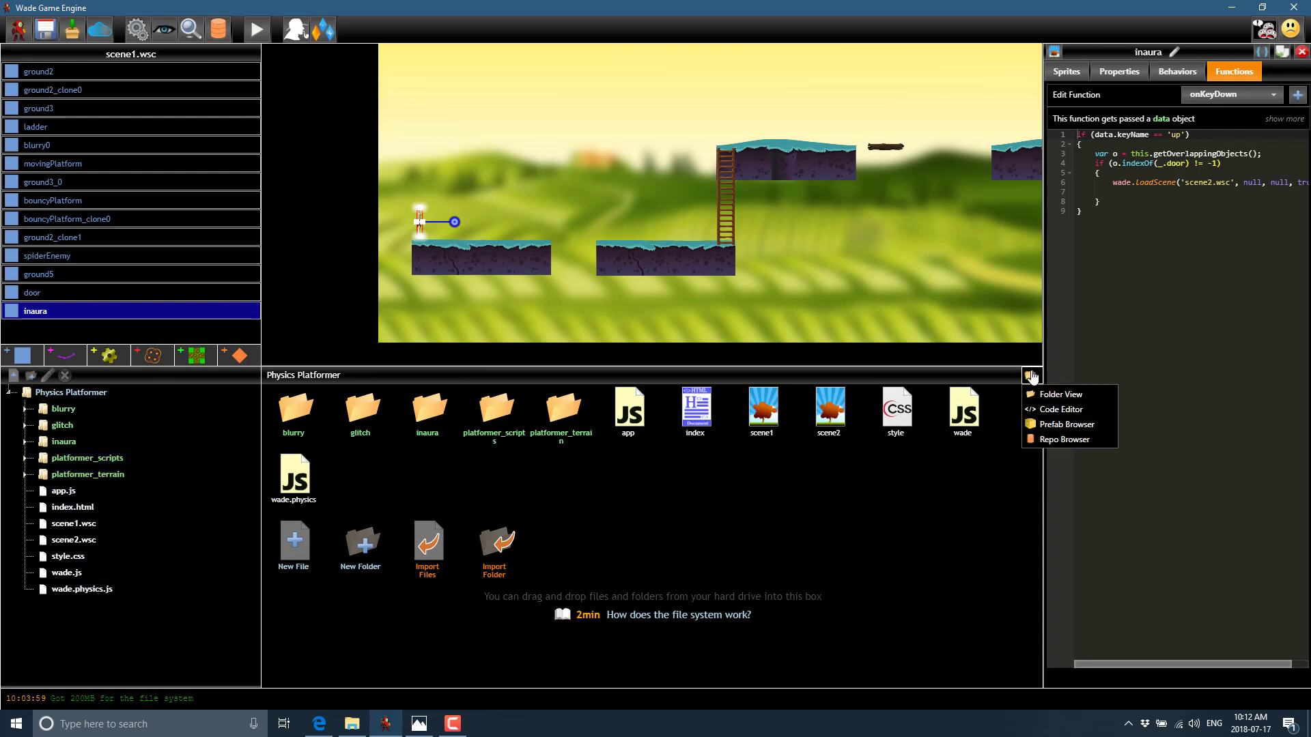
left_click(1026, 408)
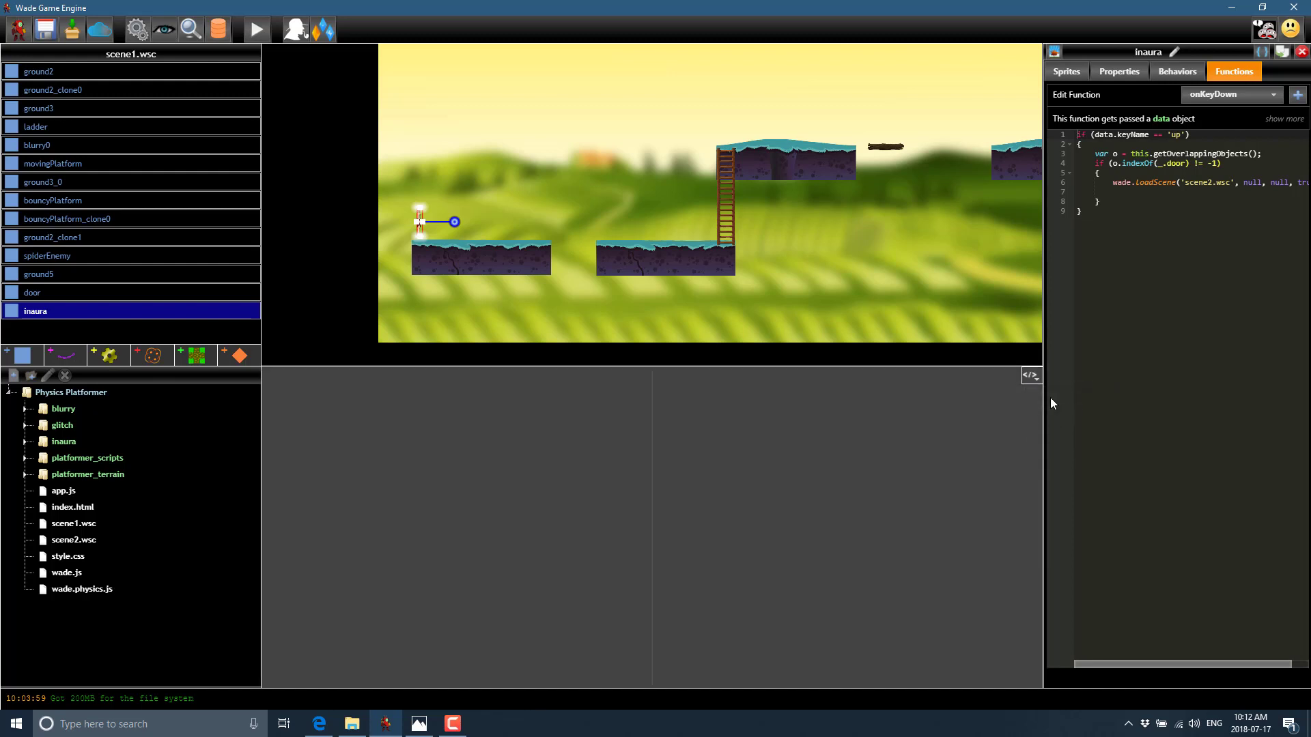
left_click(1029, 380)
left_click(1036, 392)
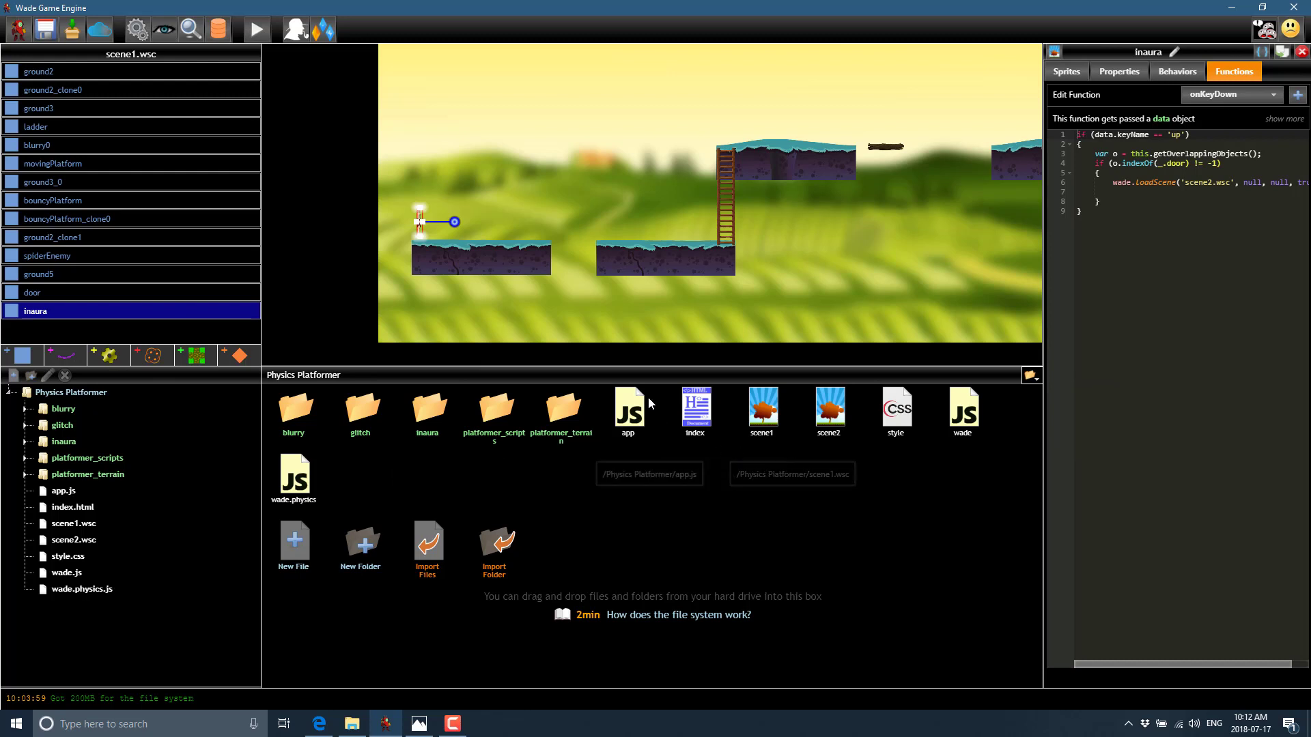
double_click(629, 408)
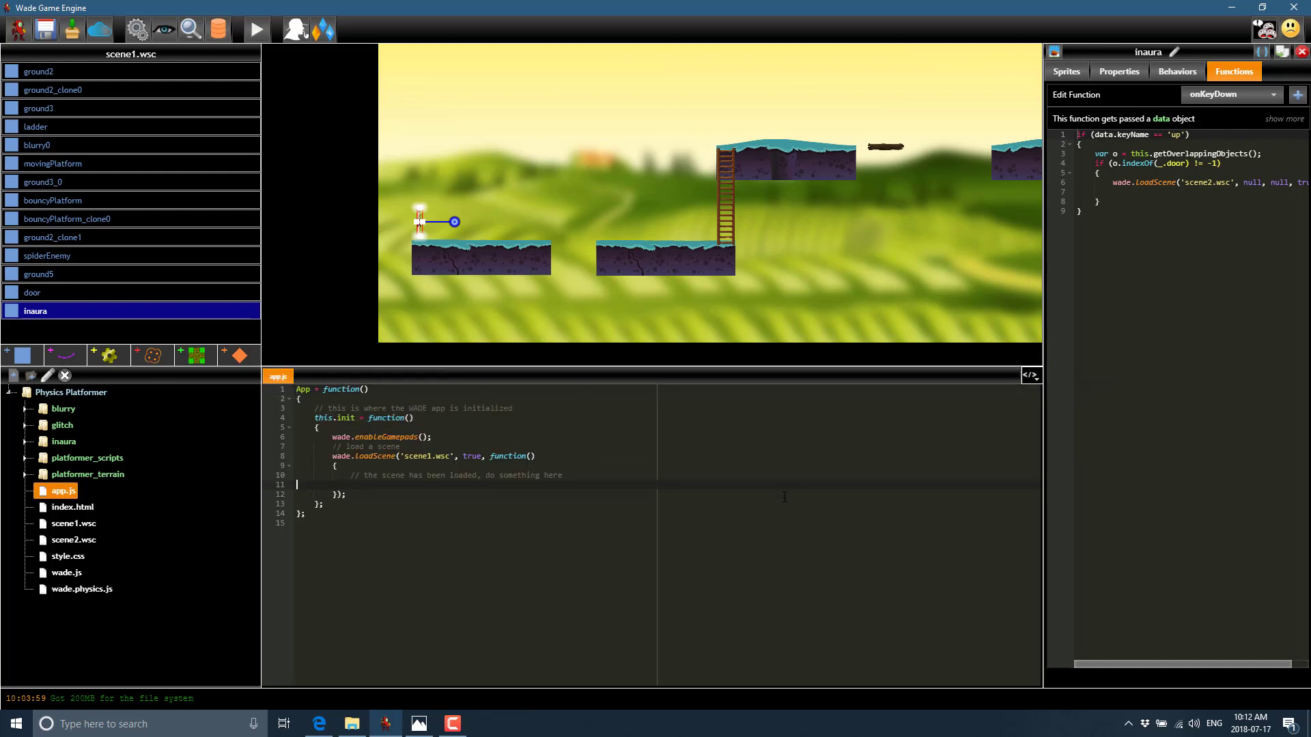
type("wsc")
key("Tab")
type("wad")
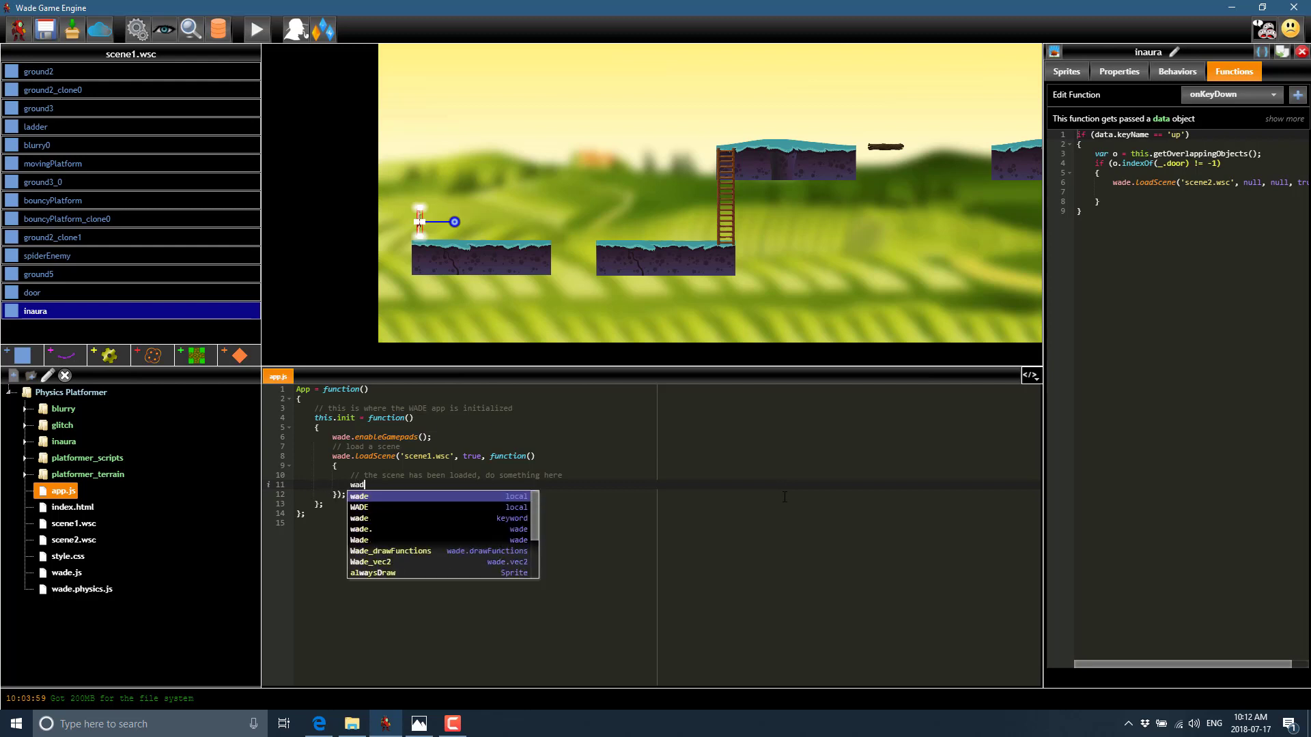
type("e.")
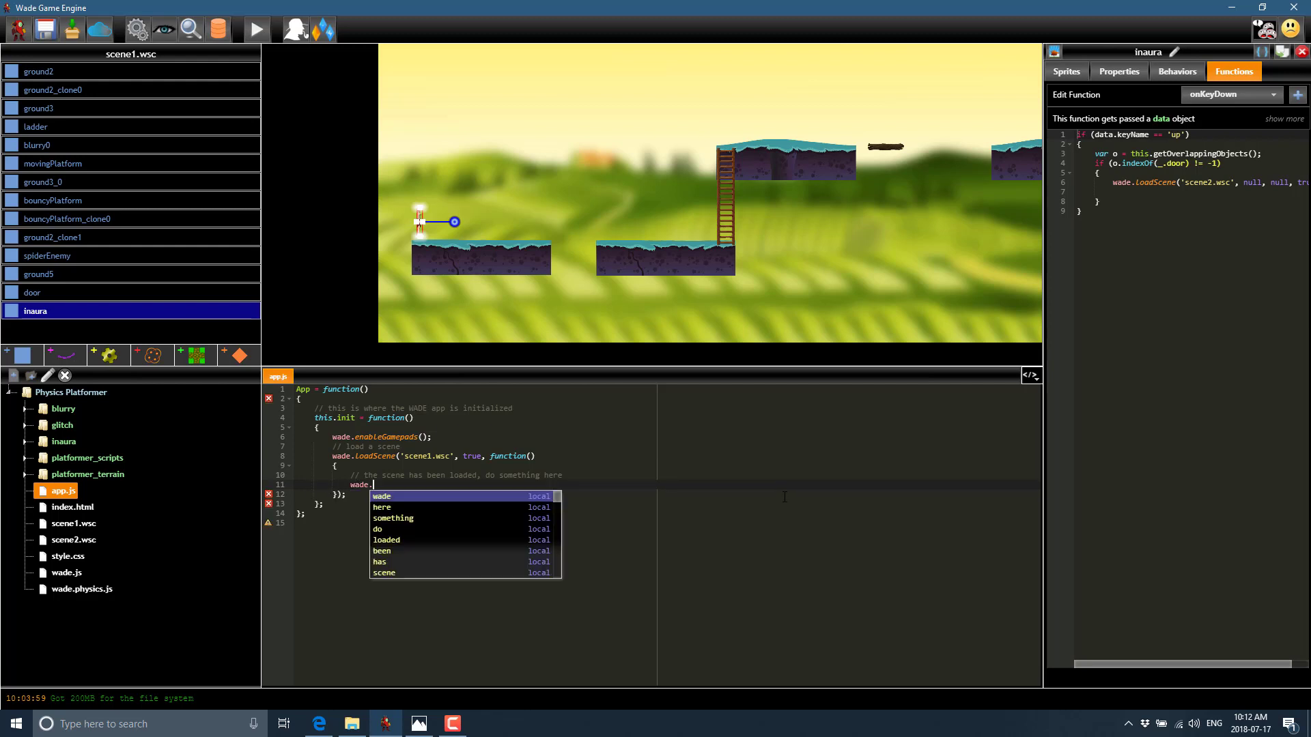
key("Down")
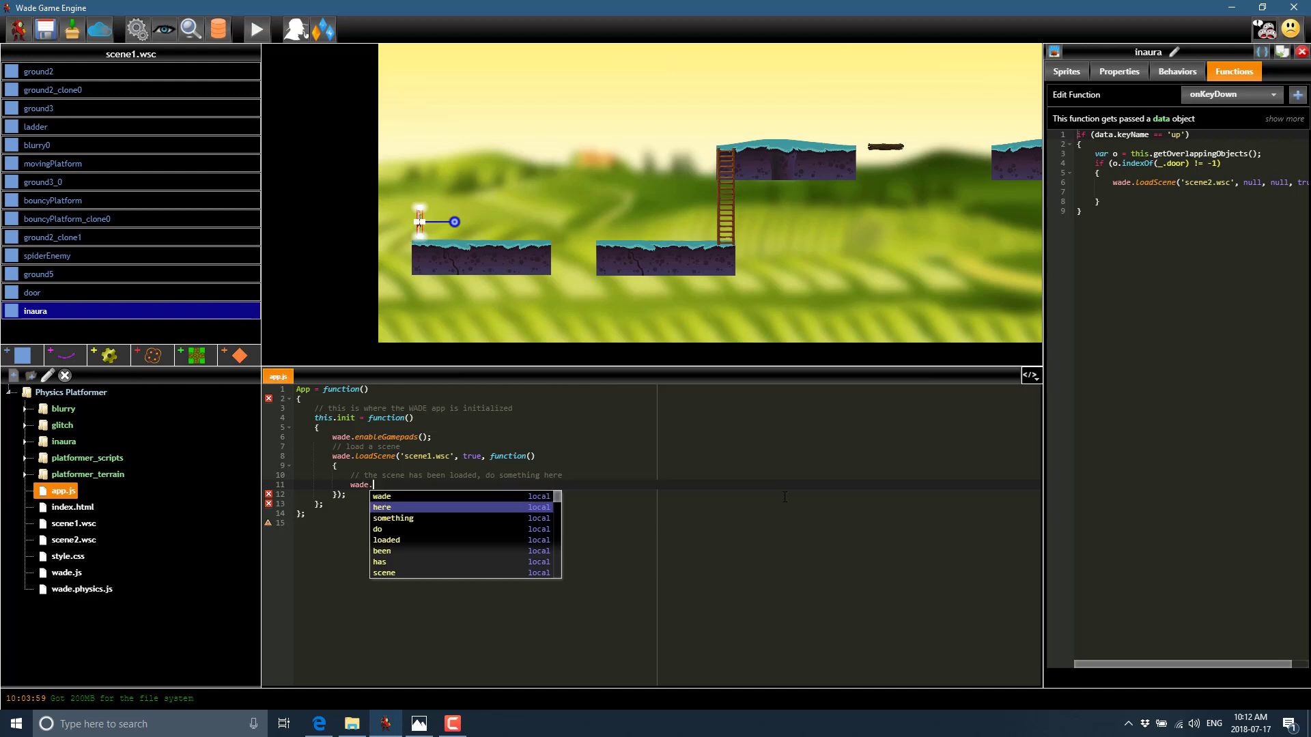
key("Escape")
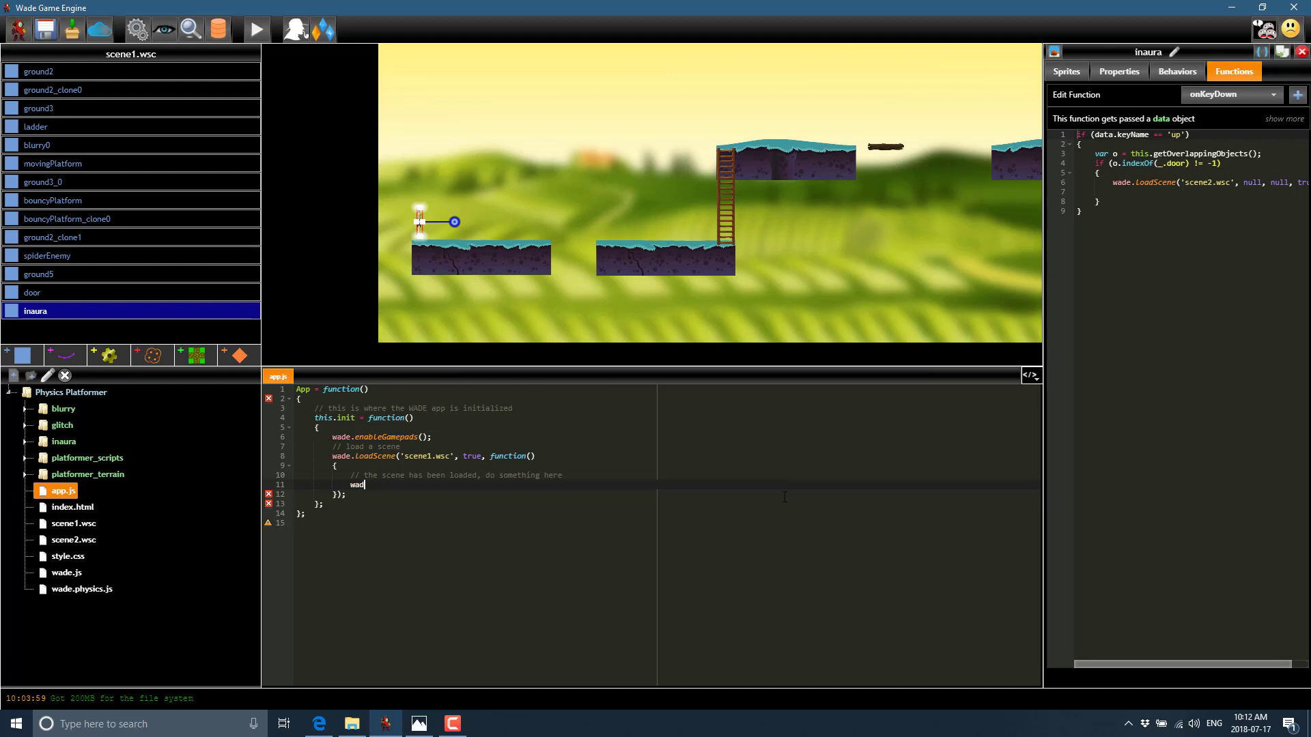
type("e.l")
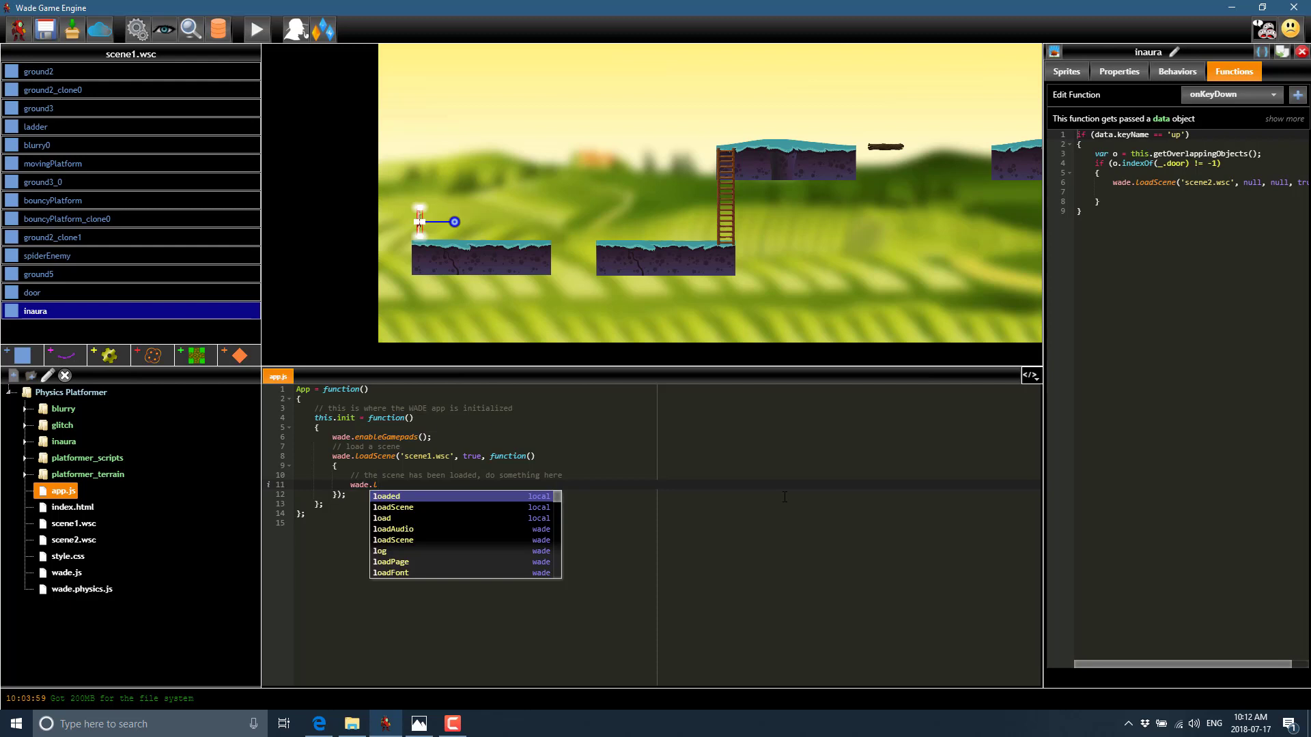
key("Down")
key("Return")
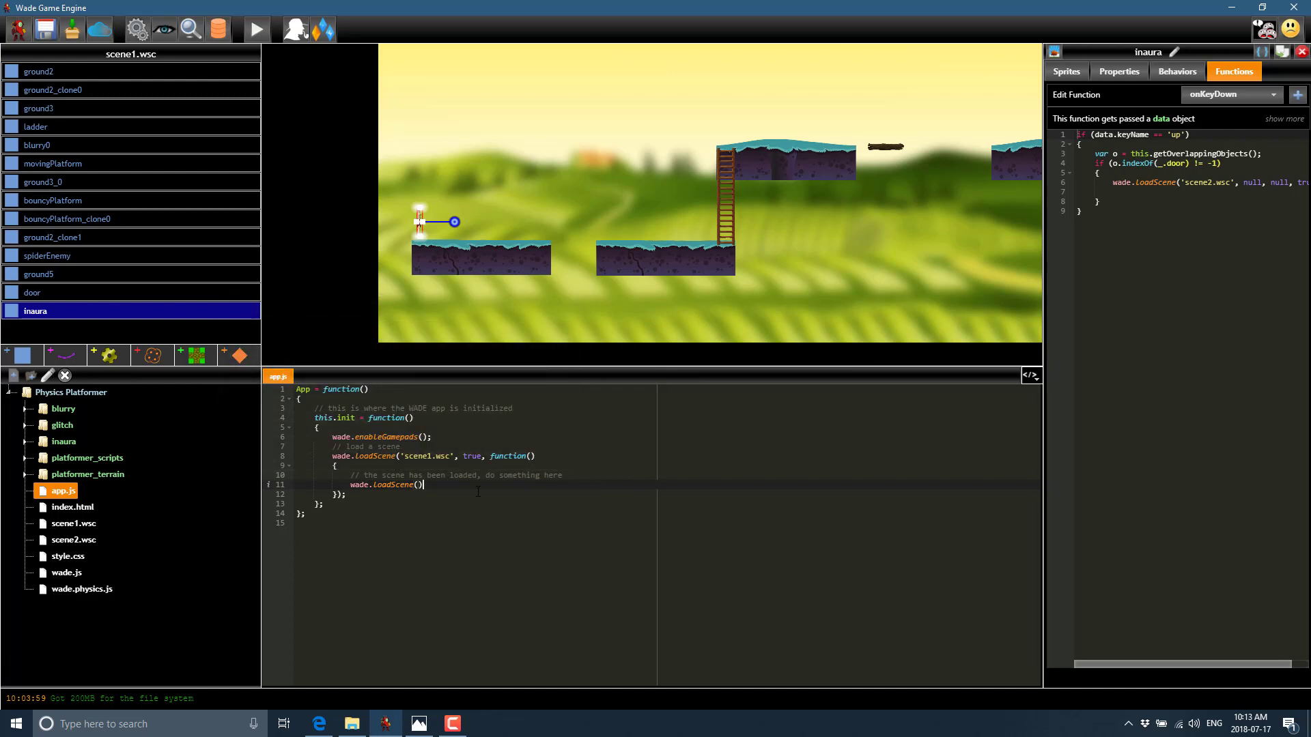
key("shift+Home")
key("BackSpace")
Switch the lower panel to Prefab Browser, then to Repo Browser showing Background Elements.
left_click(1030, 375)
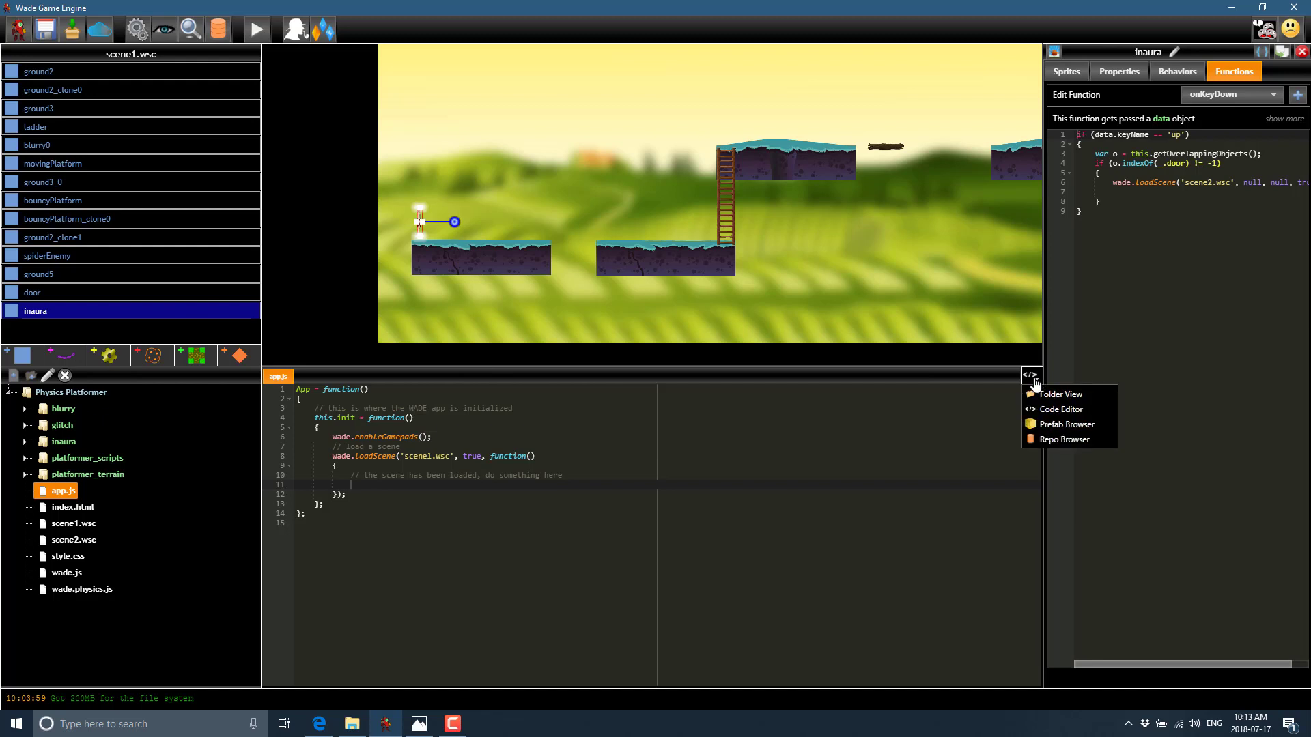
left_click(1060, 428)
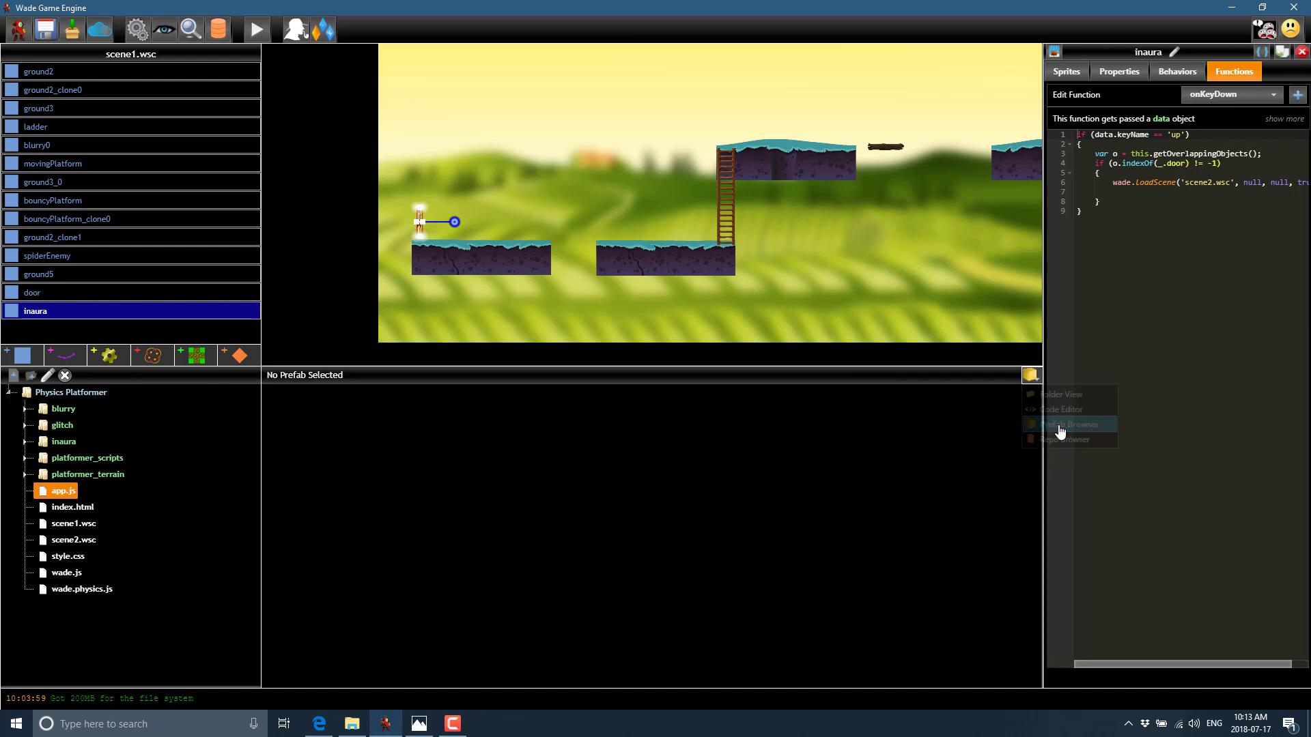
left_click(1030, 375)
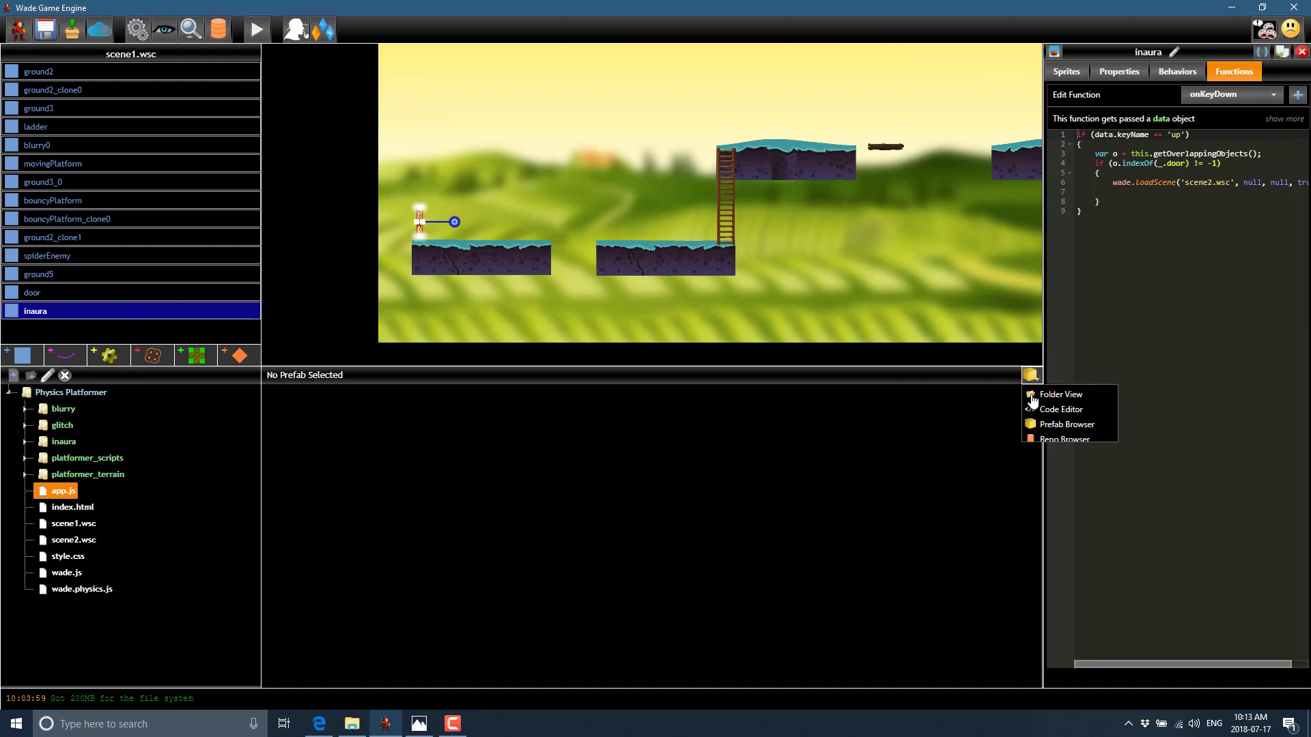
left_click(1051, 439)
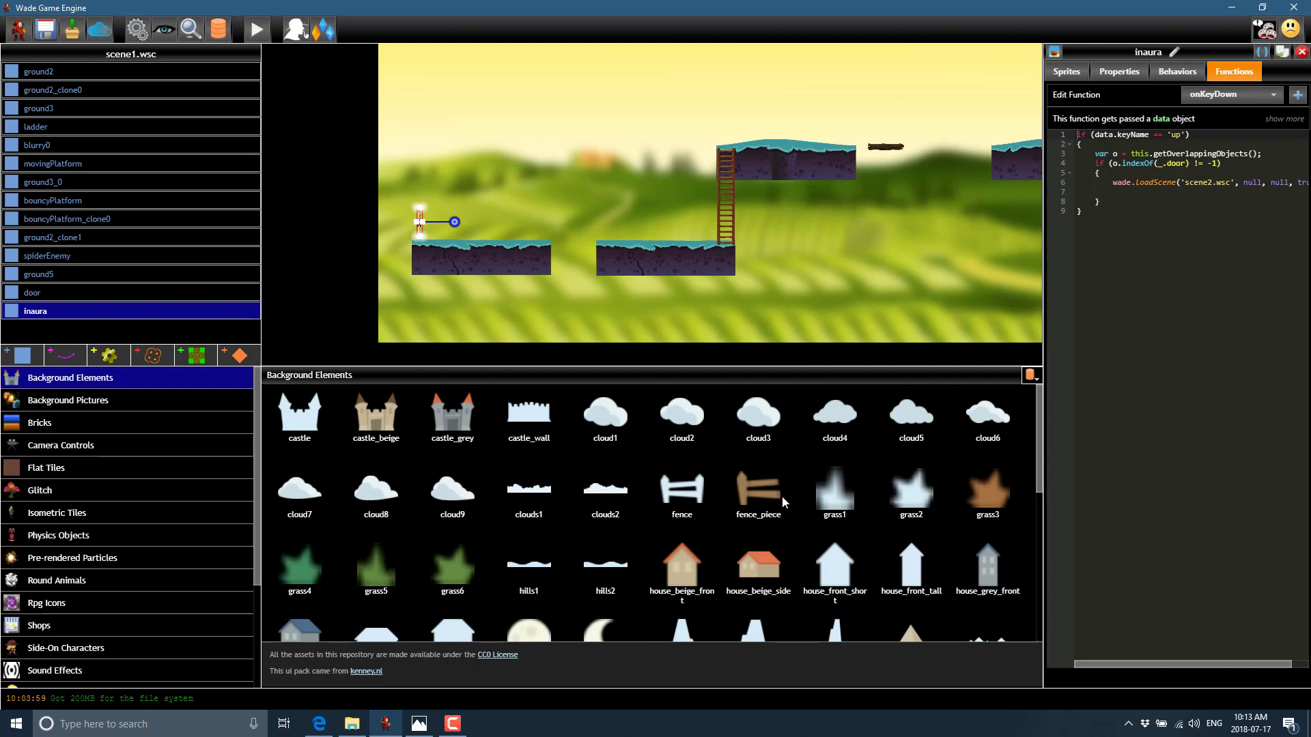
Browse the asset categories to Shops and drag the blankShops blue shop onto the left platform.
scroll(783, 495, "down", 4)
scroll(782, 495, "up", 4)
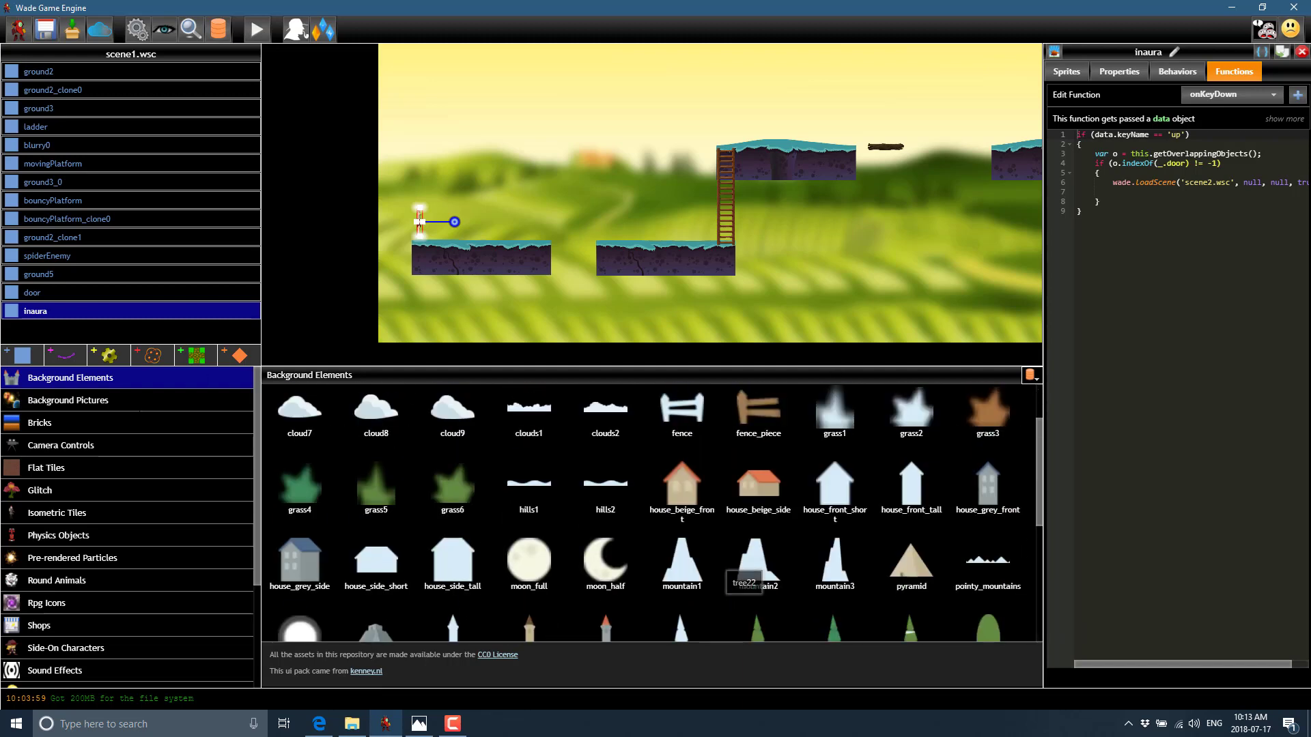
left_click(56, 449)
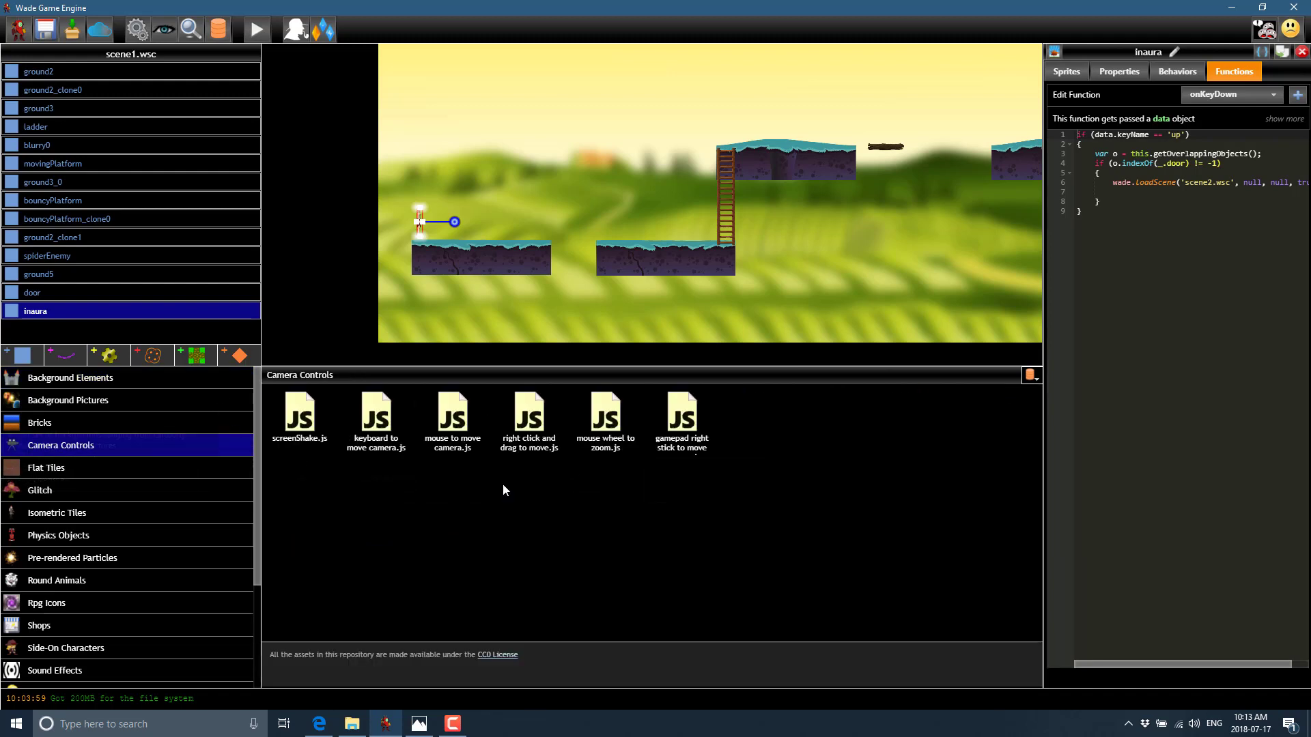
left_click(44, 559)
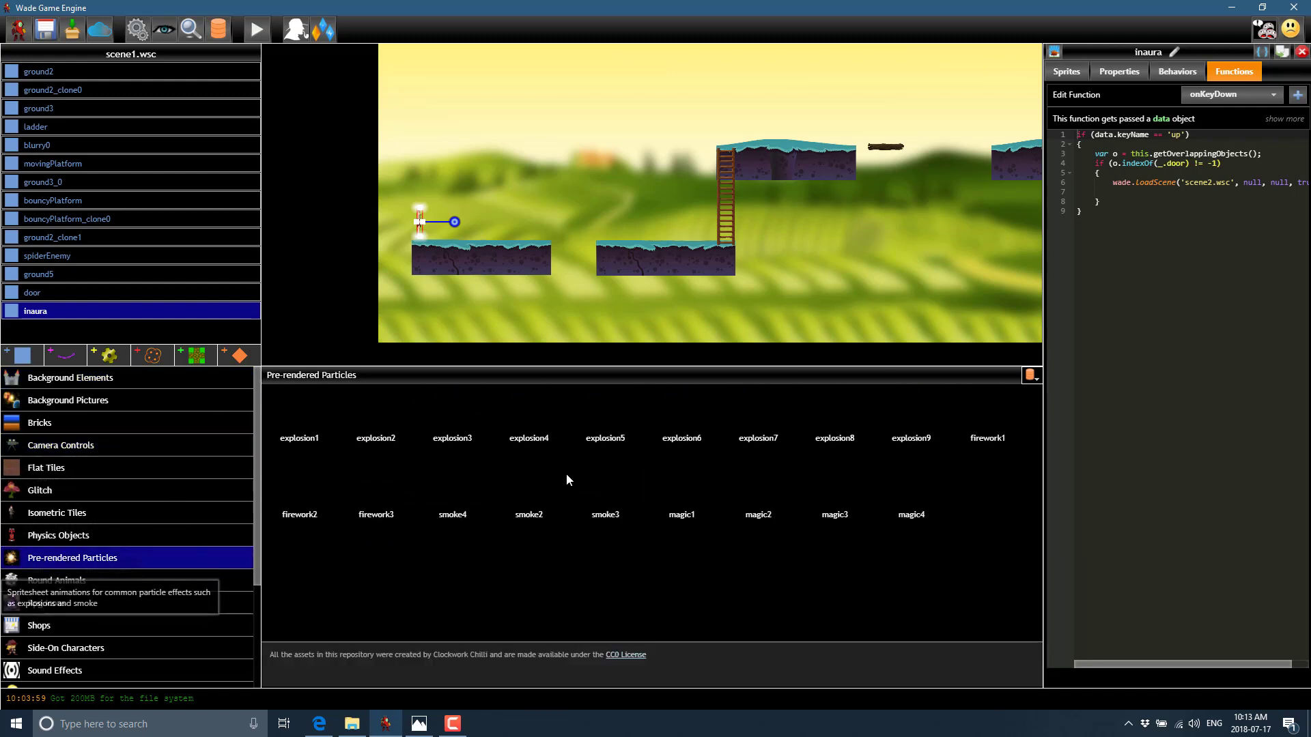
scroll(214, 562, "down", 3)
left_click(64, 565)
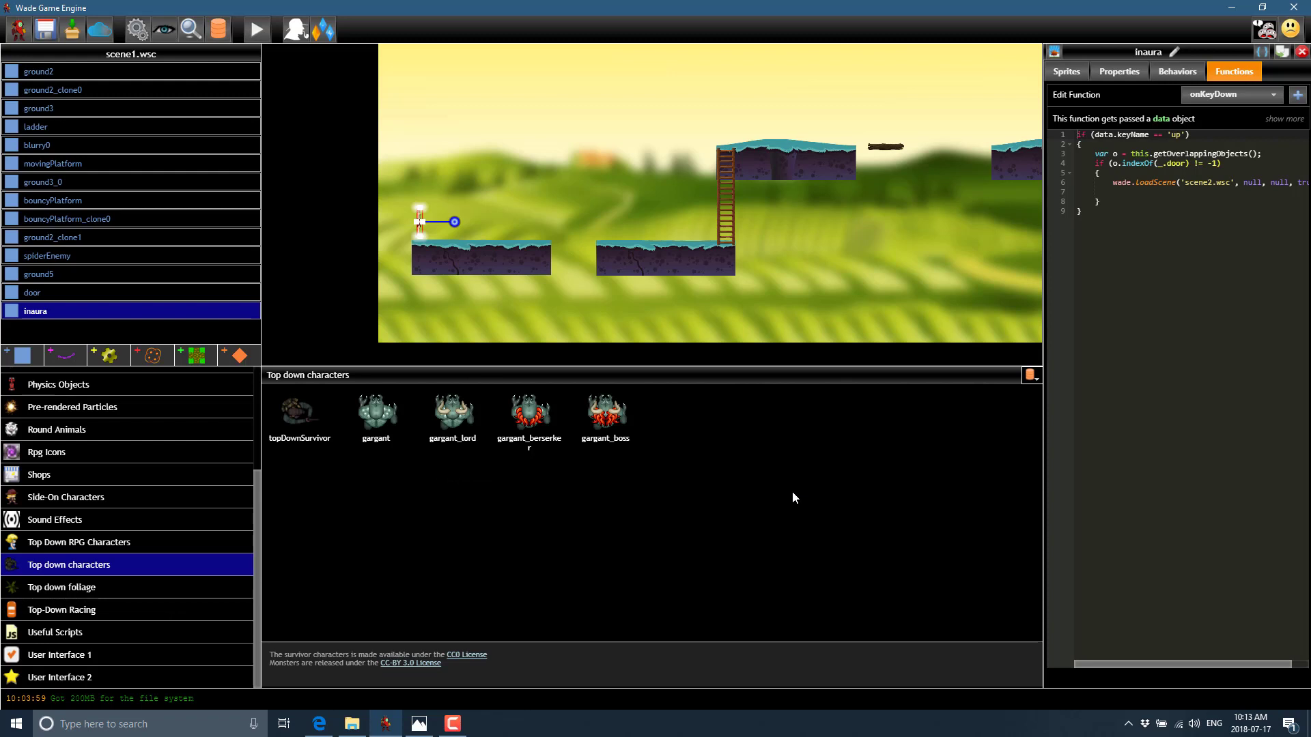
left_click(35, 453)
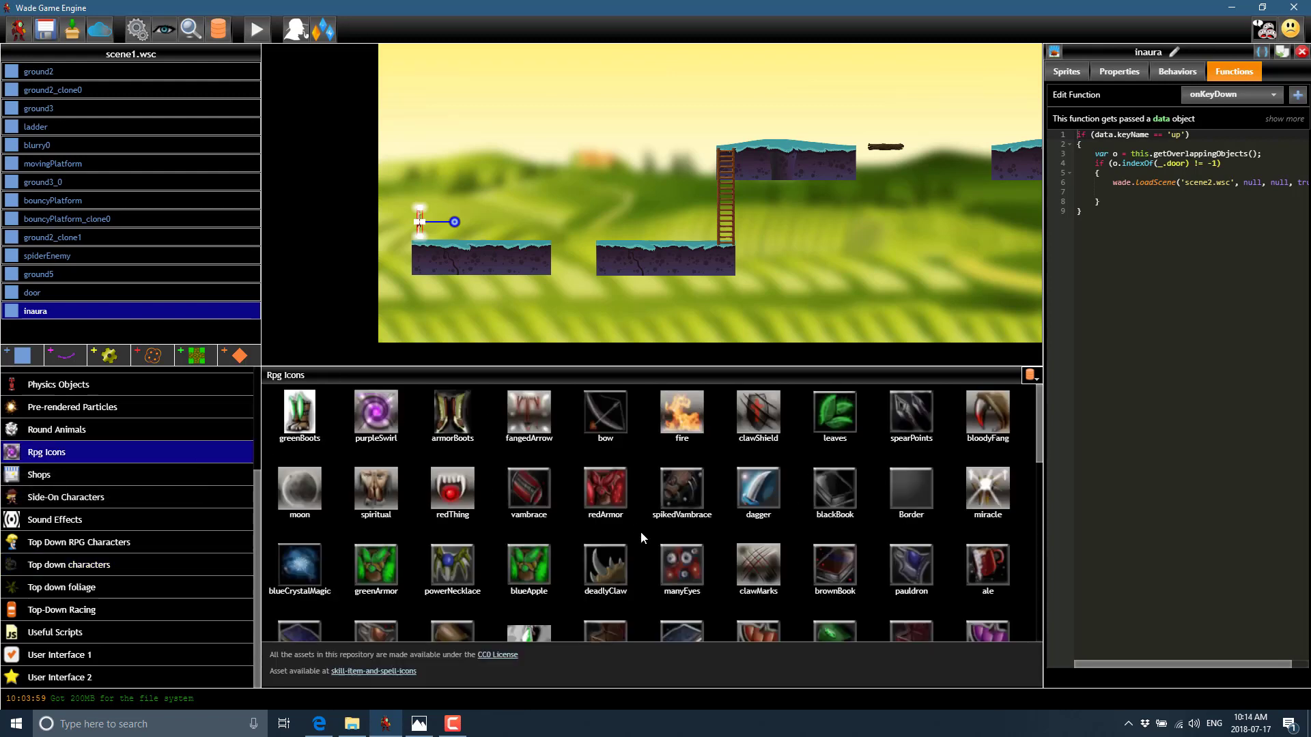
left_click(48, 478)
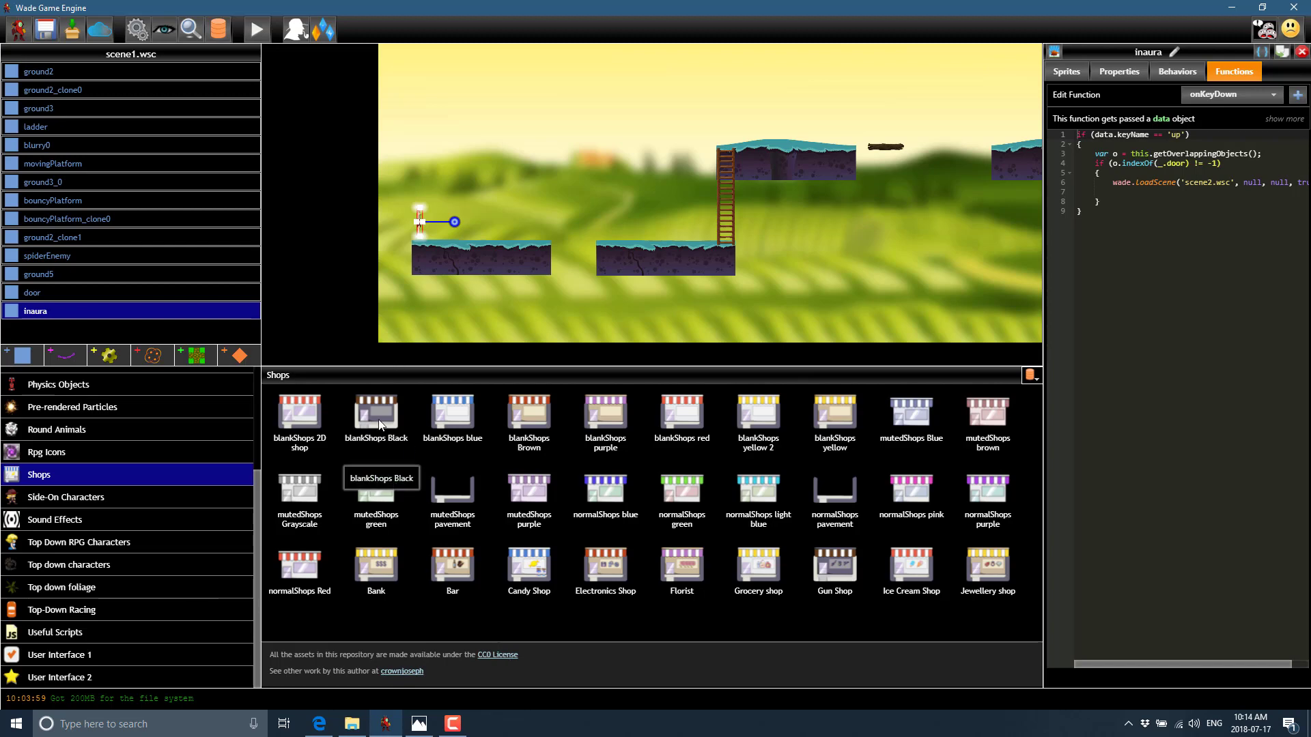
left_click_drag(453, 413, 505, 153)
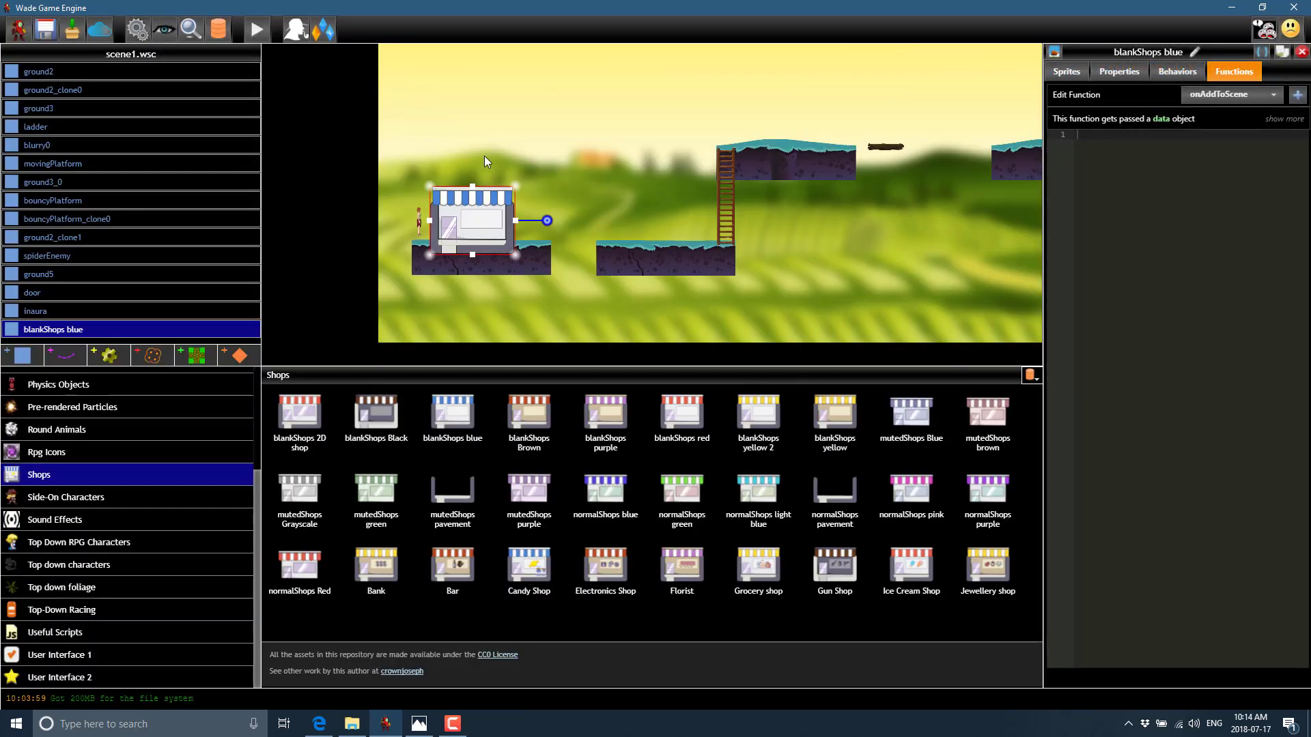
Move the blue shop up and right to 165.89, -159.8, straighten it, and review its sprite and properties.
left_click_drag(480, 214, 573, 186)
left_click_drag(488, 188, 500, 192)
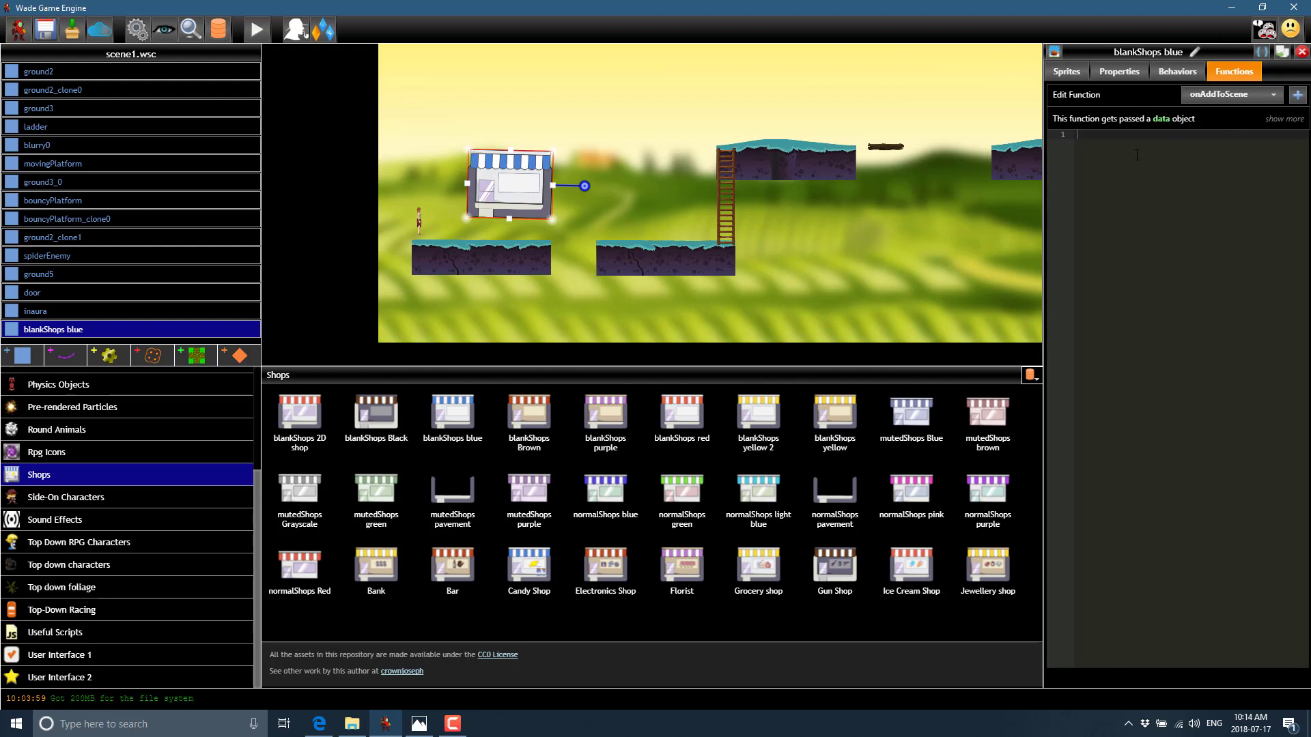
left_click(1067, 72)
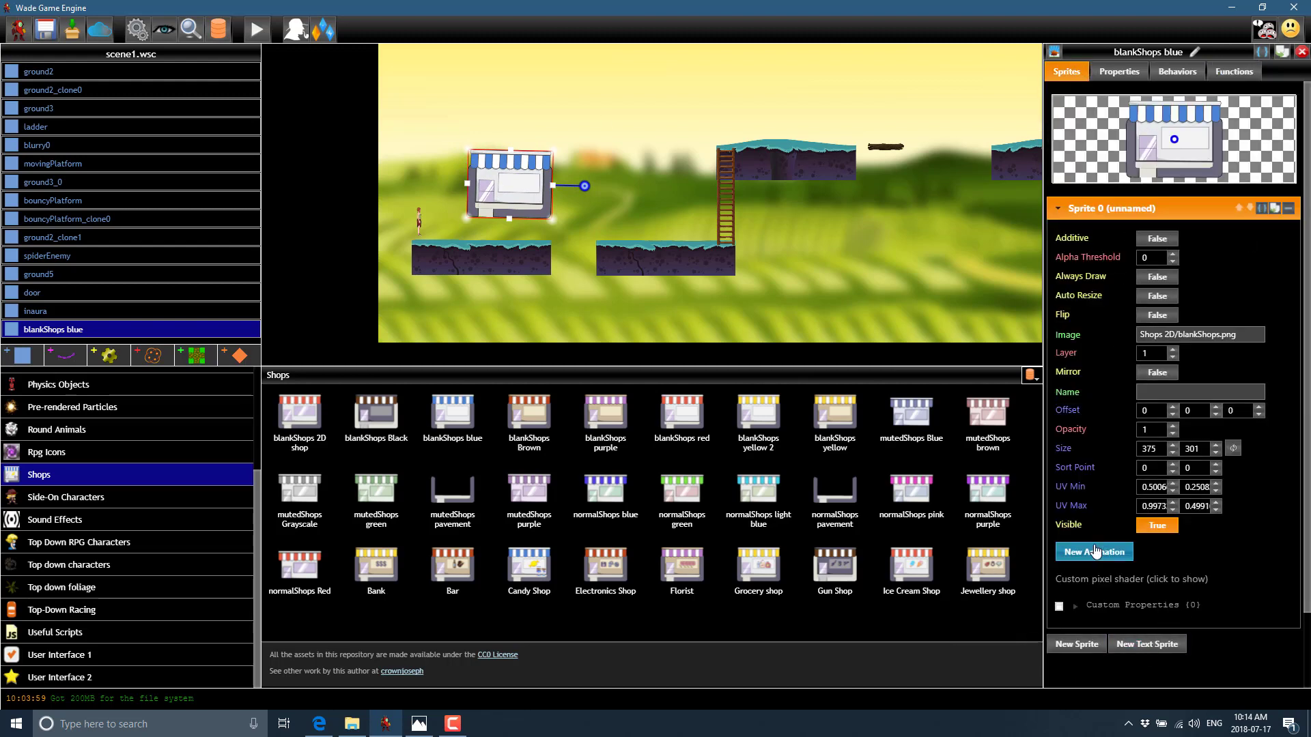
left_click(1127, 76)
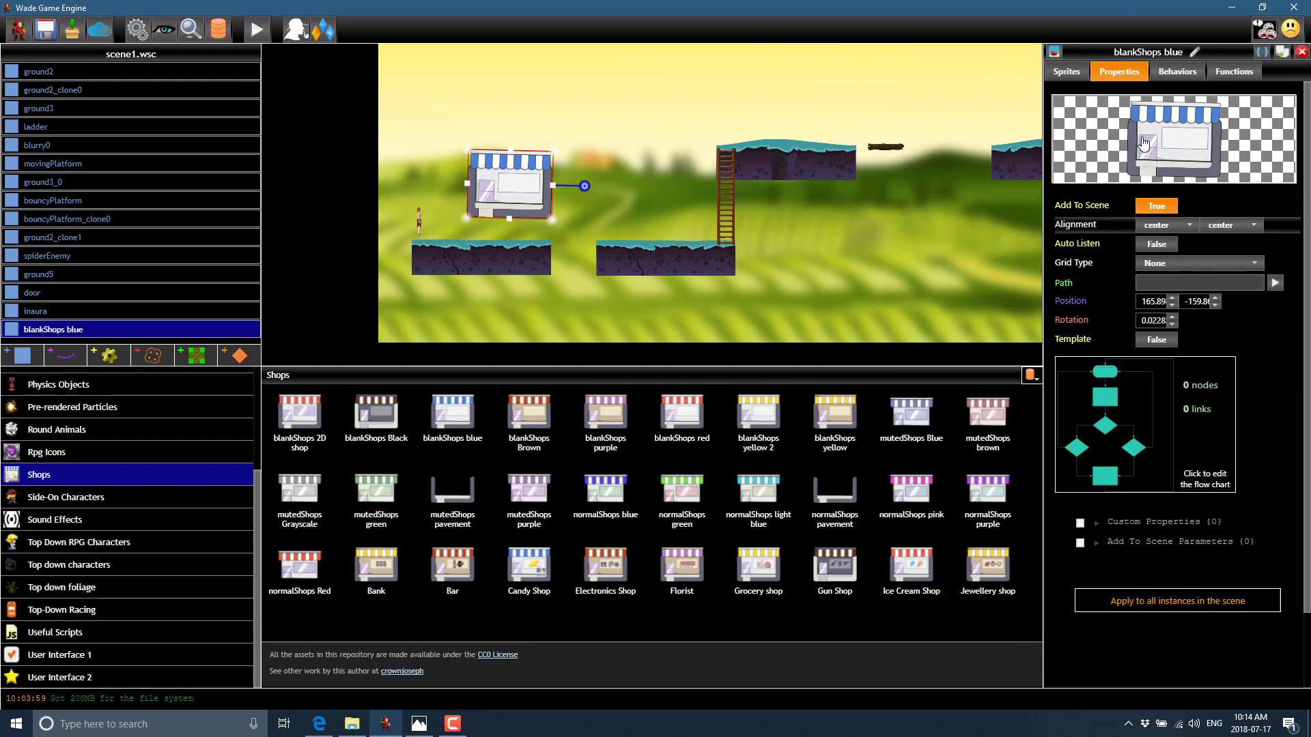
Add a PhysicsObject behaviour to the blue shop and apply a polygon physics shape to it.
left_click(1172, 74)
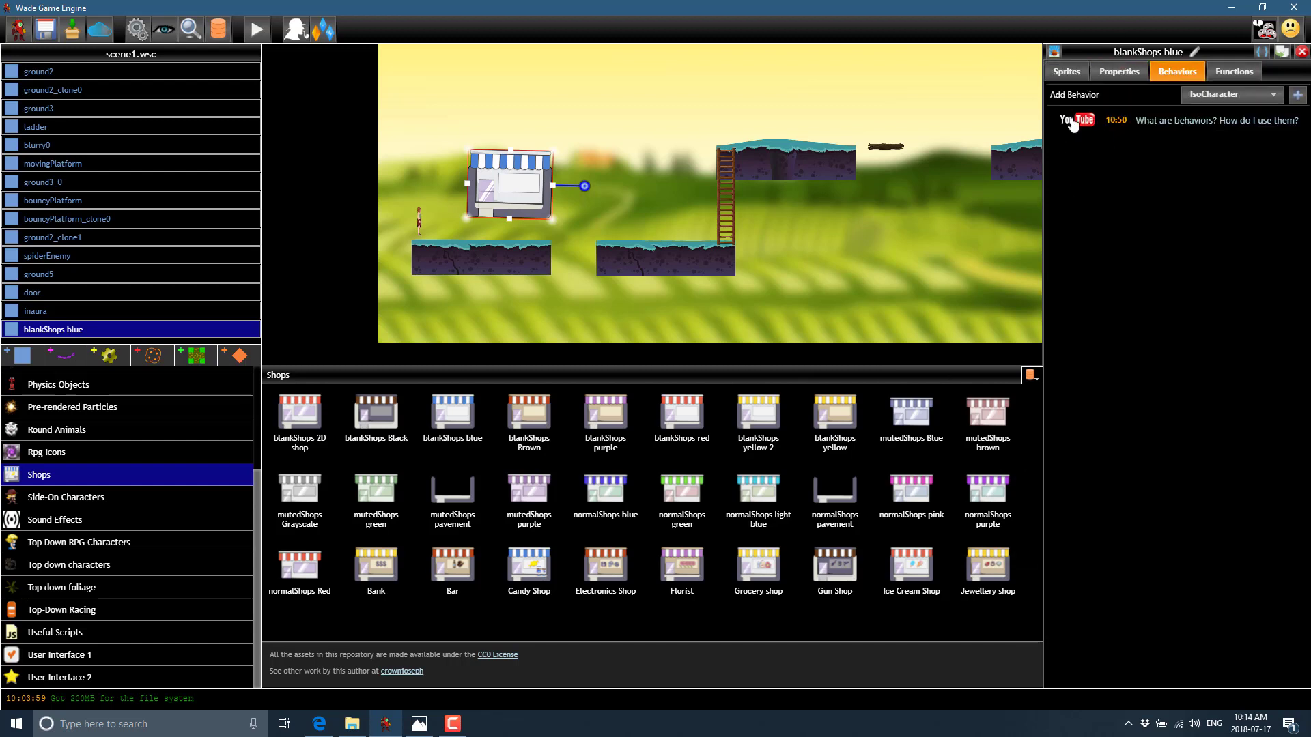
left_click(1270, 96)
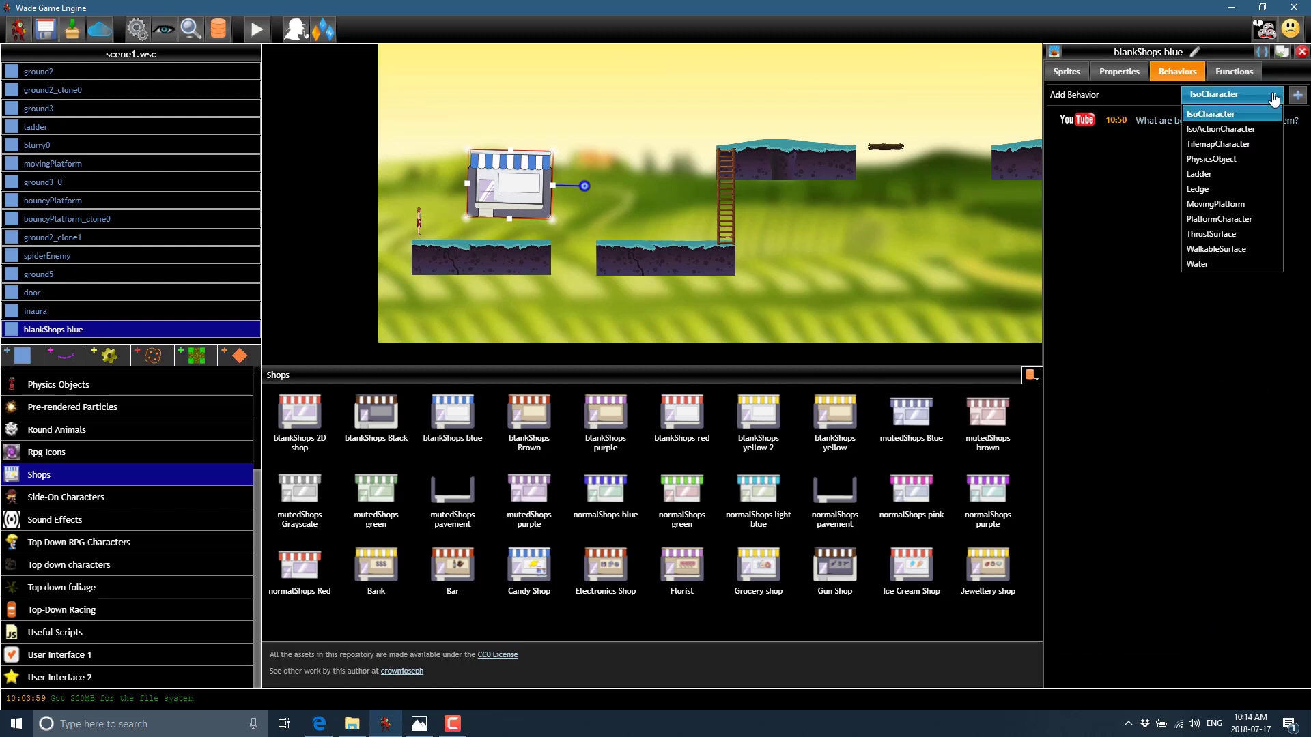
left_click(1203, 161)
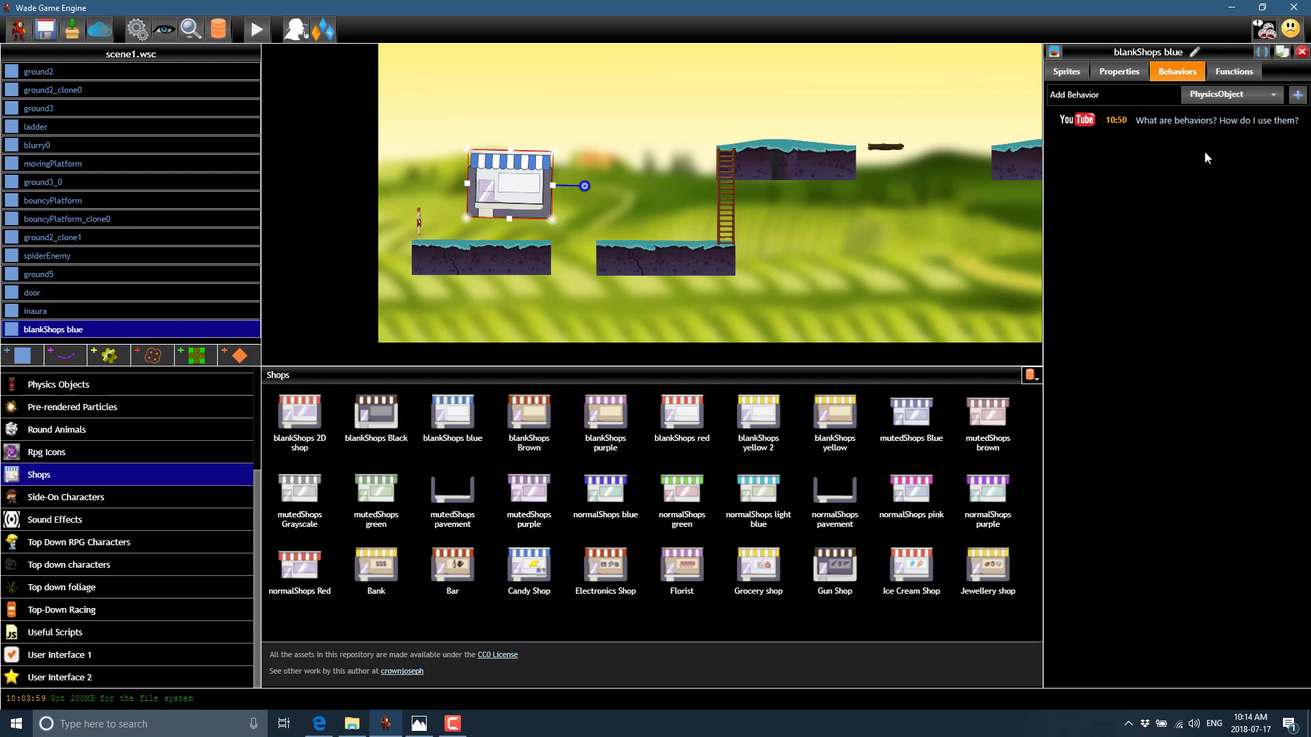
left_click(1298, 94)
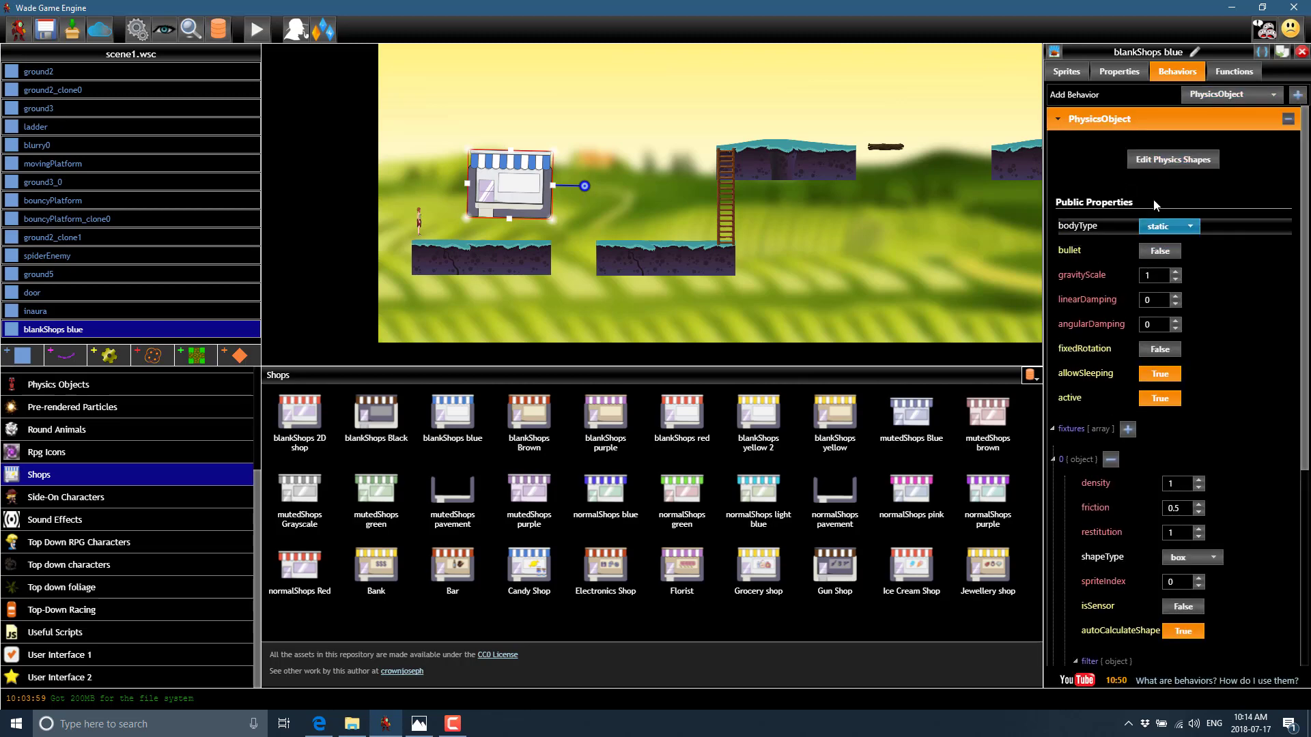
left_click(1159, 163)
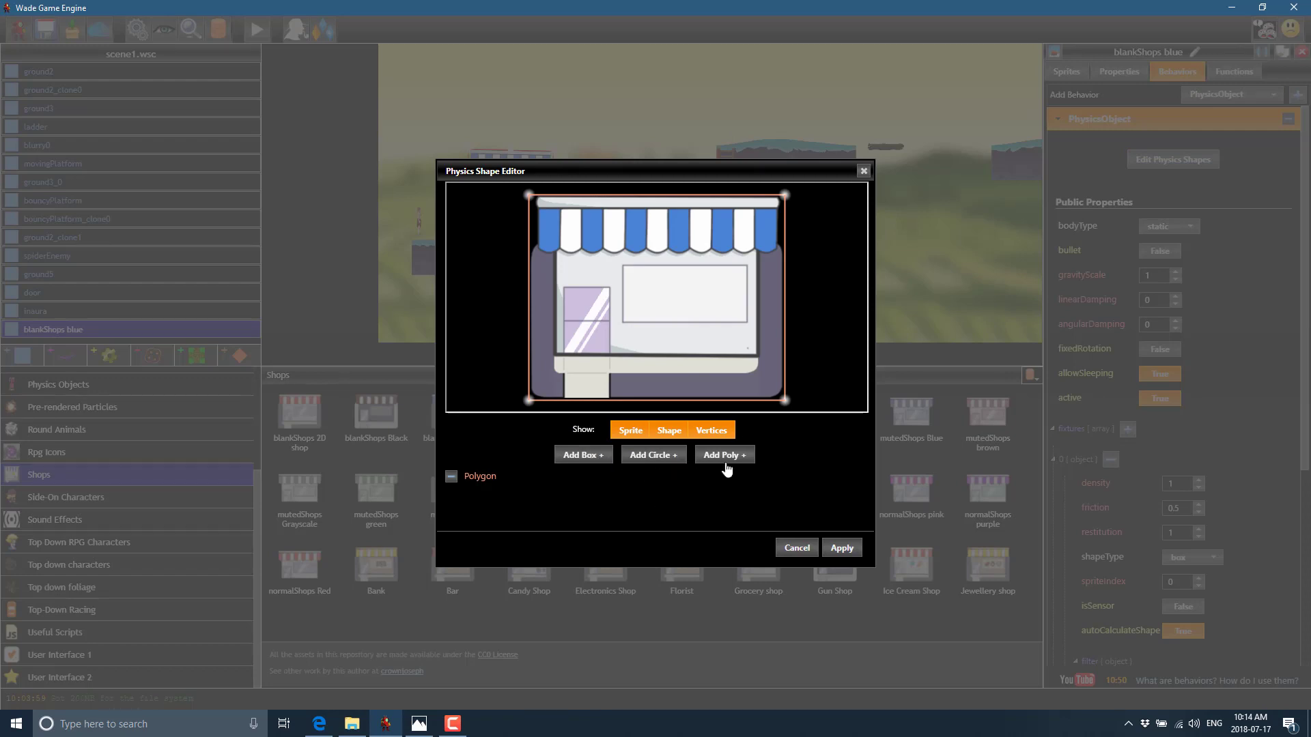
left_click(842, 549)
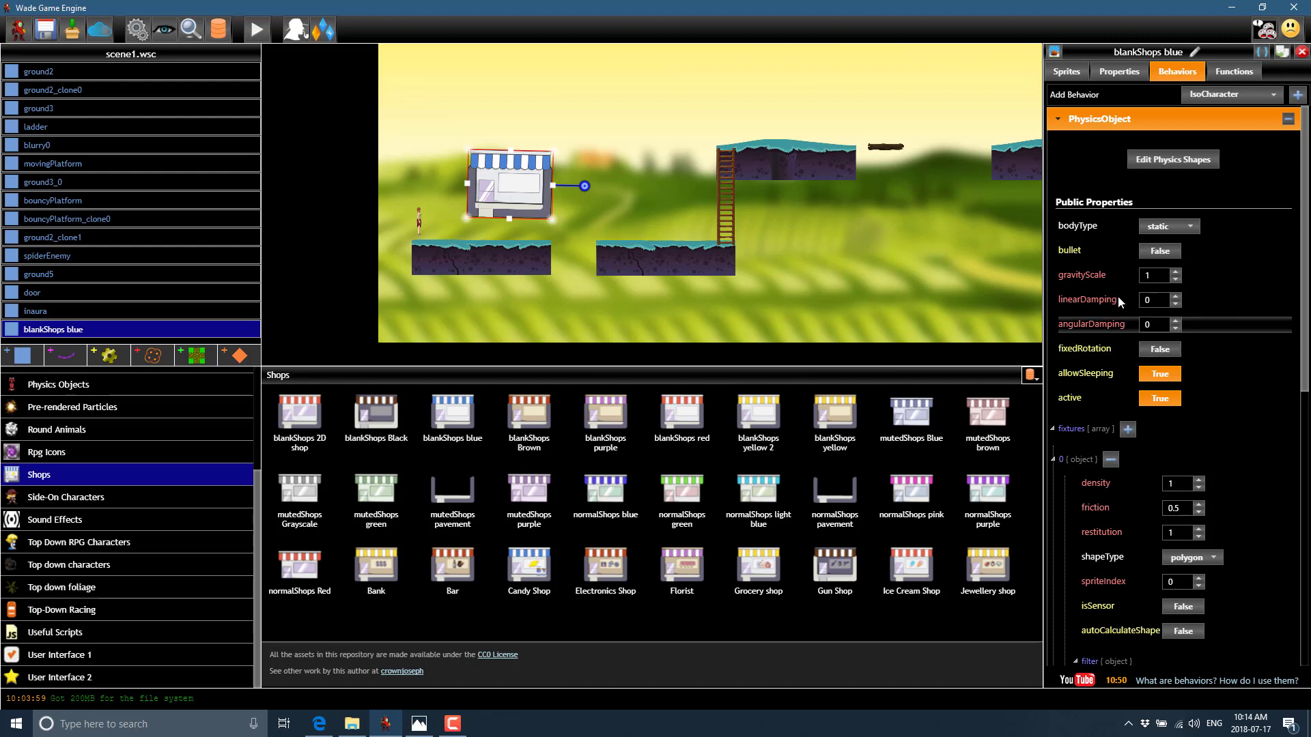
scroll(1239, 409, "down", 1)
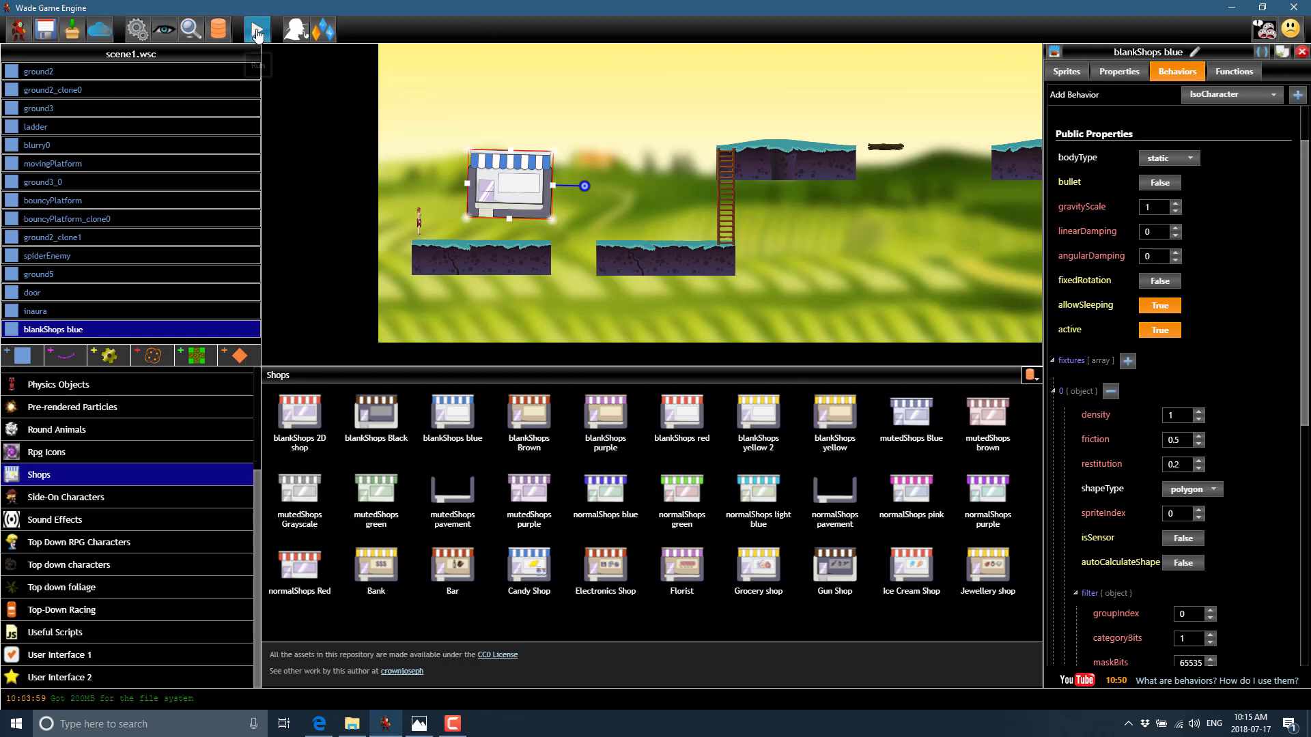
Preview the scene, switch the shop's bodyType to dynamic, and preview again to watch it drop.
left_click(257, 31)
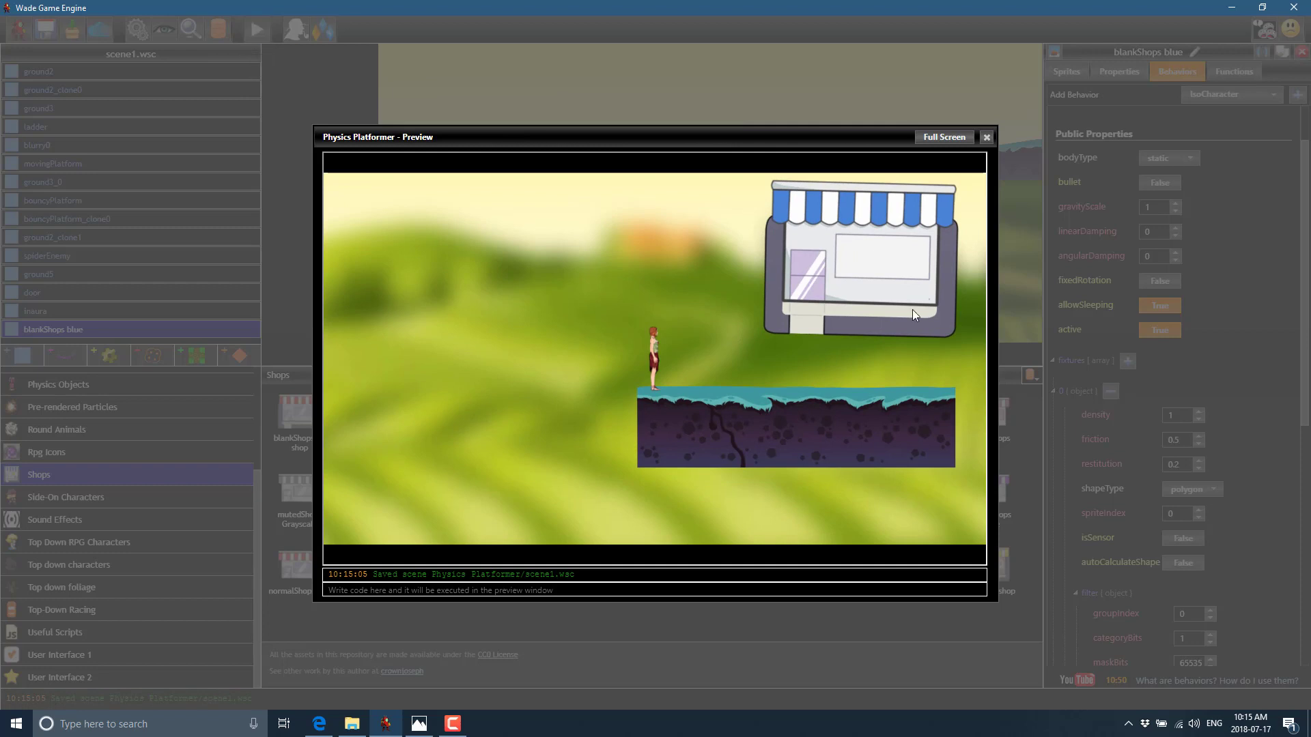
left_click(987, 137)
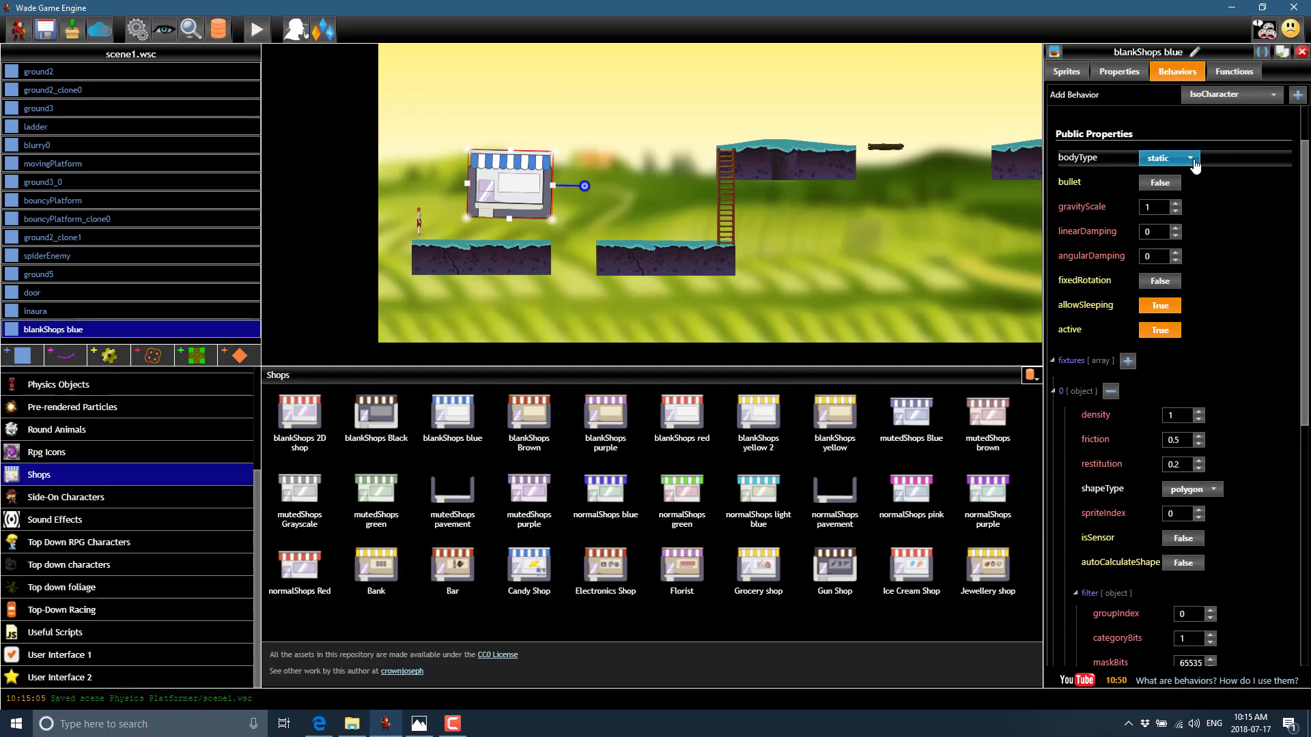
left_click(1188, 158)
left_click(1196, 193)
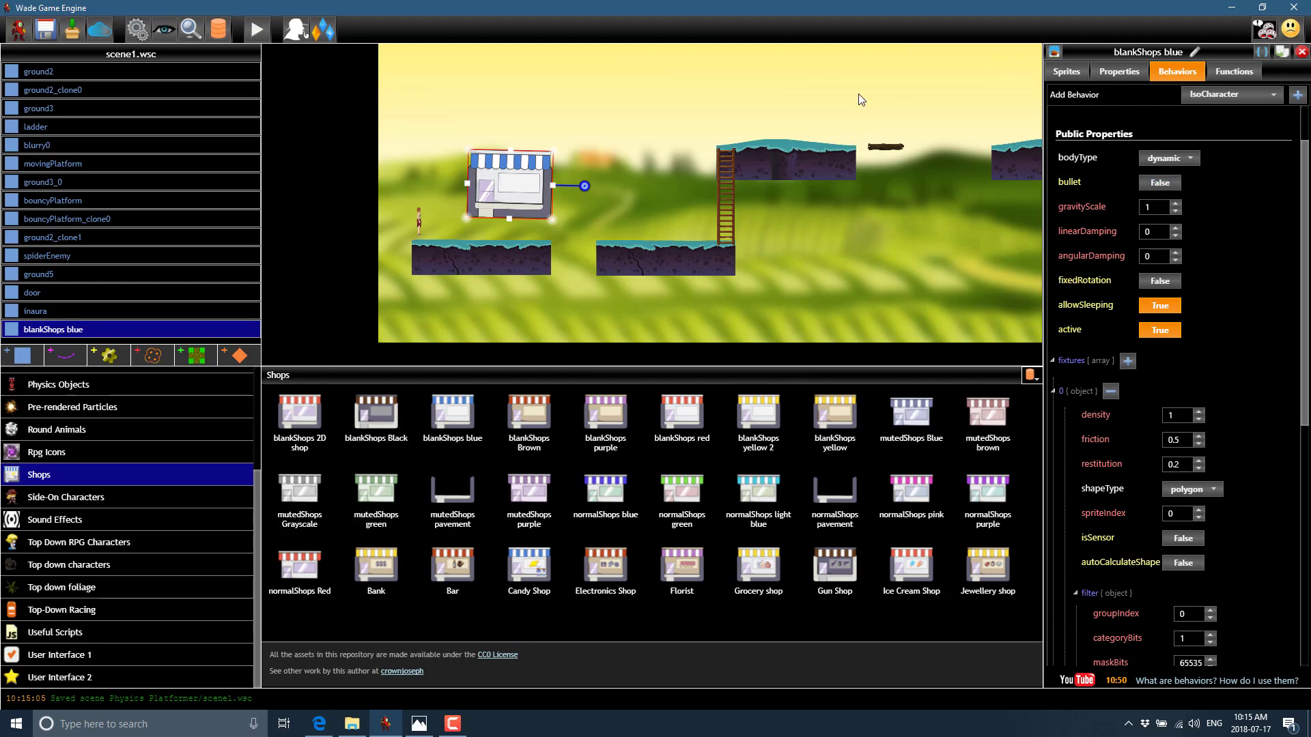
left_click(254, 32)
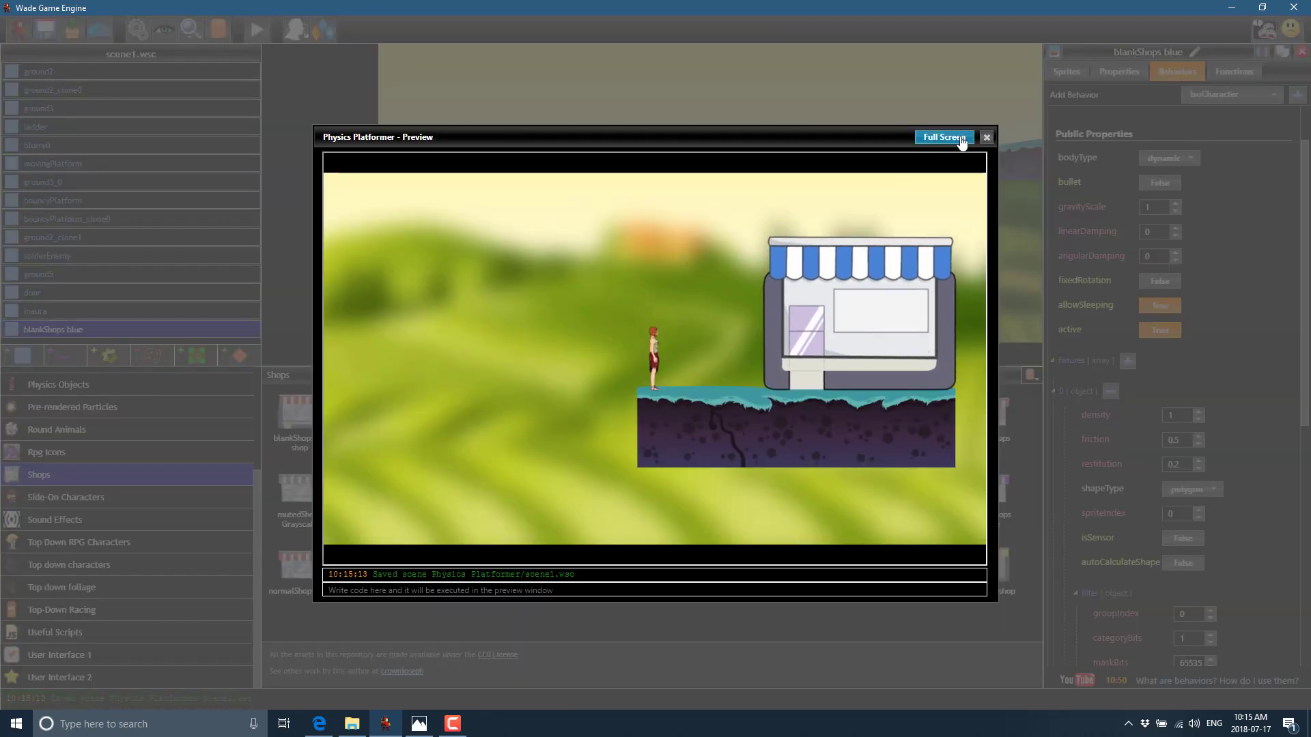
left_click(986, 138)
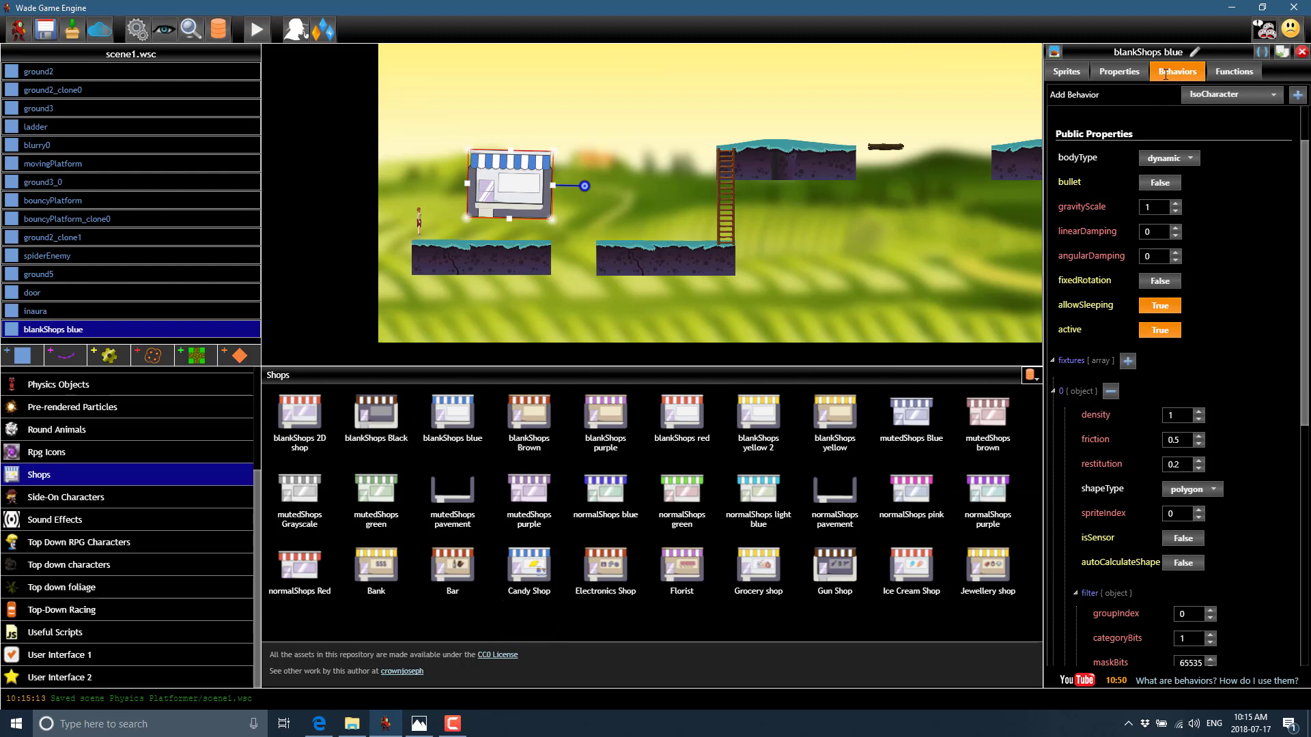
left_click(1234, 71)
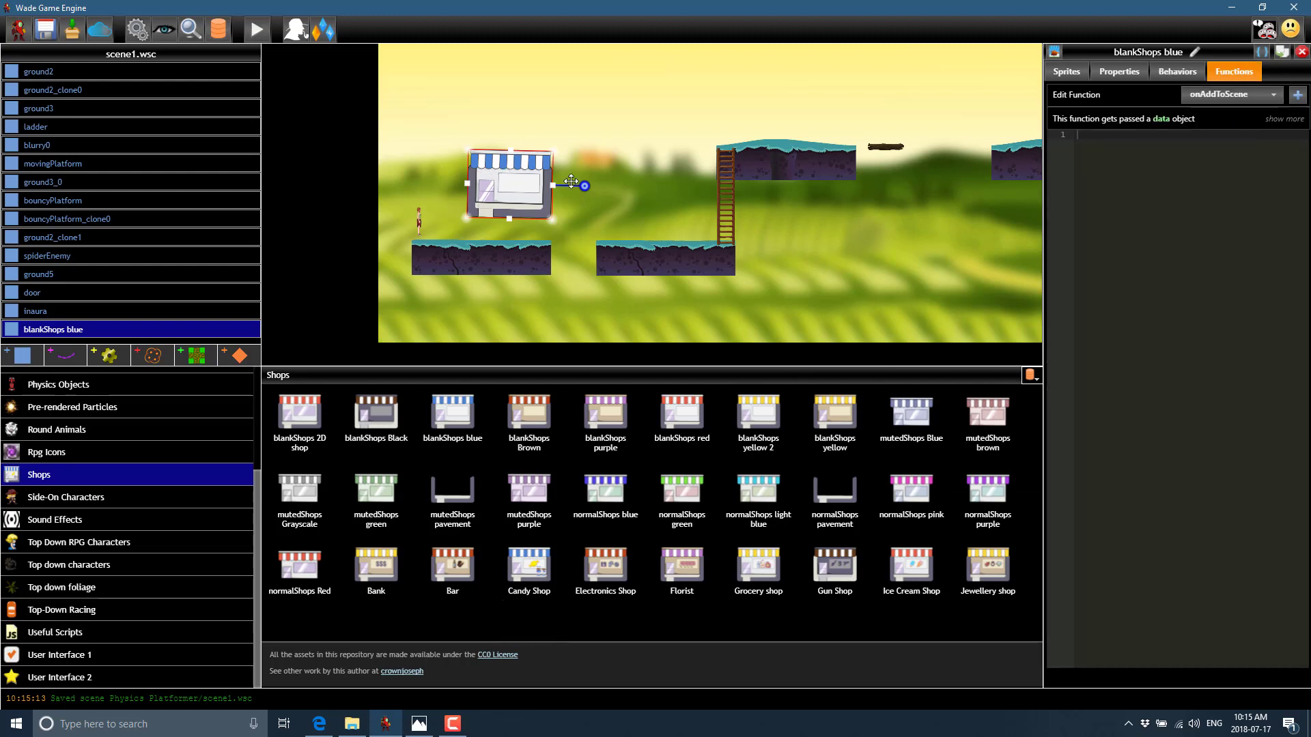
Write an onClick function for the shop containing console.log("Clicked on thing").
left_click(1272, 97)
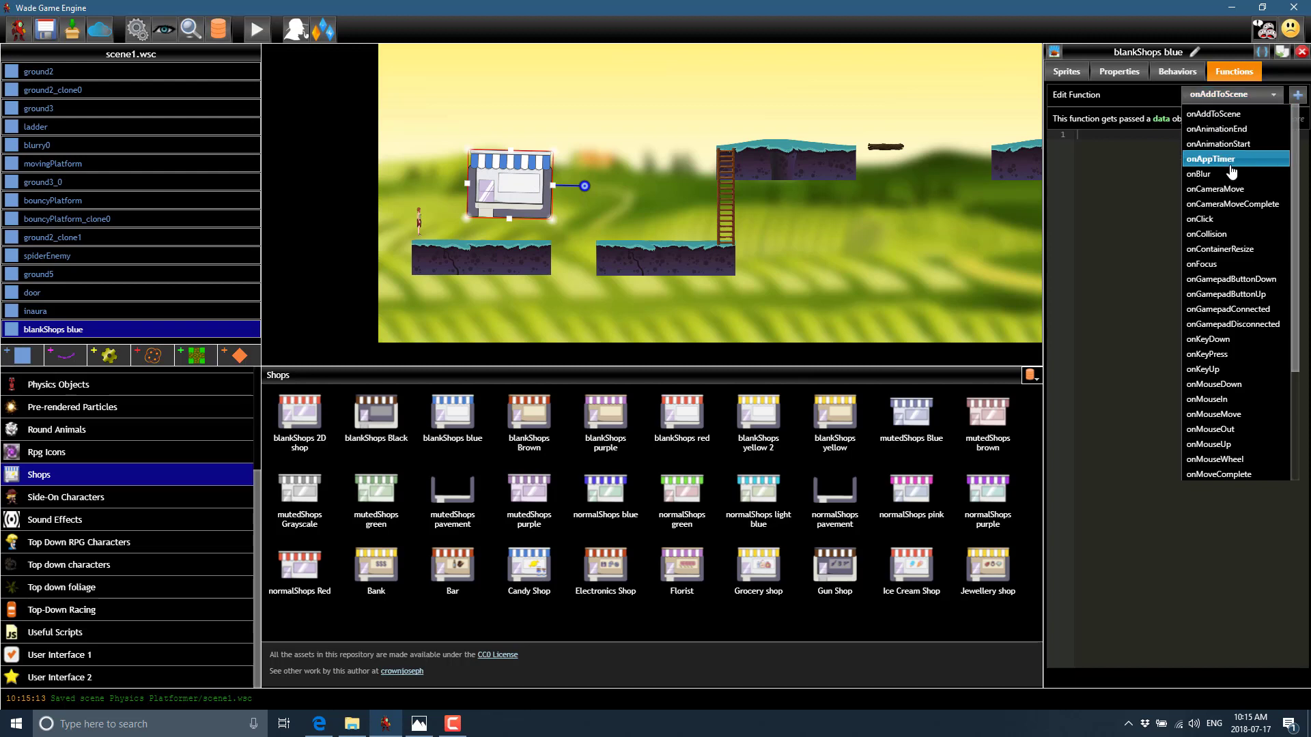
left_click(1203, 219)
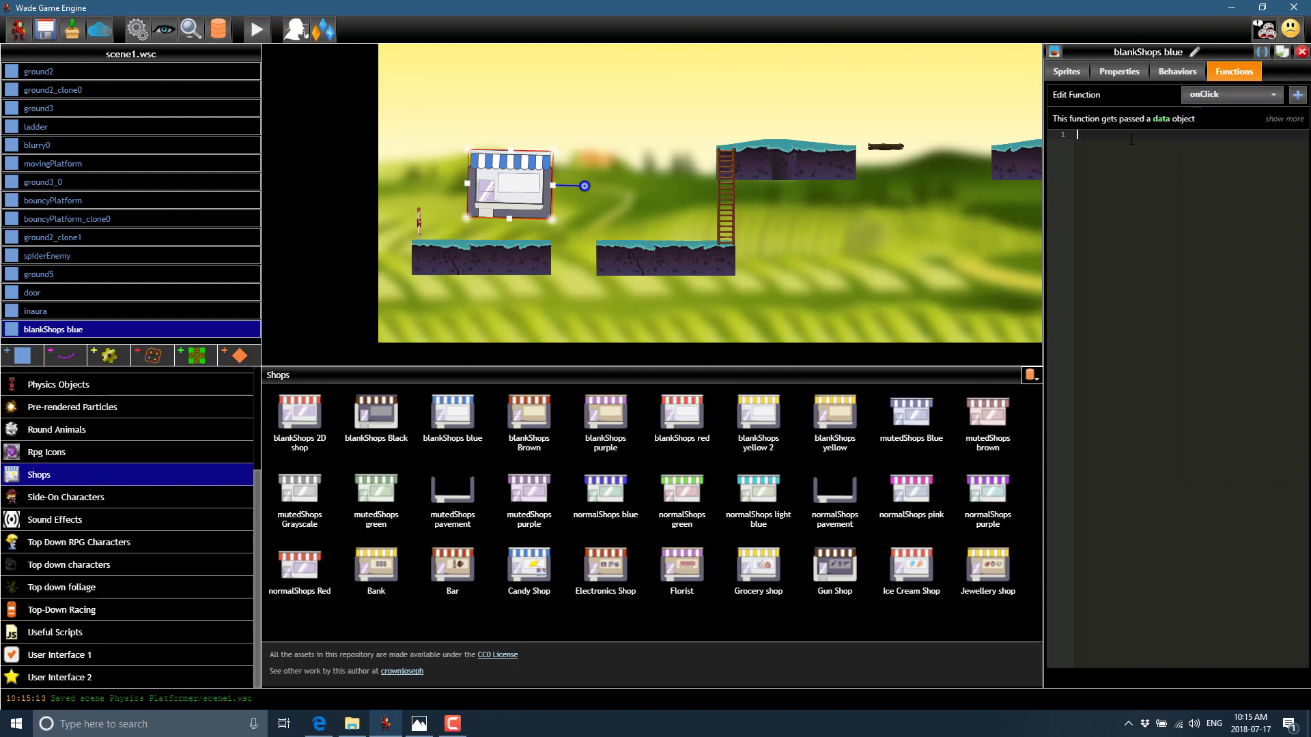
type("cono")
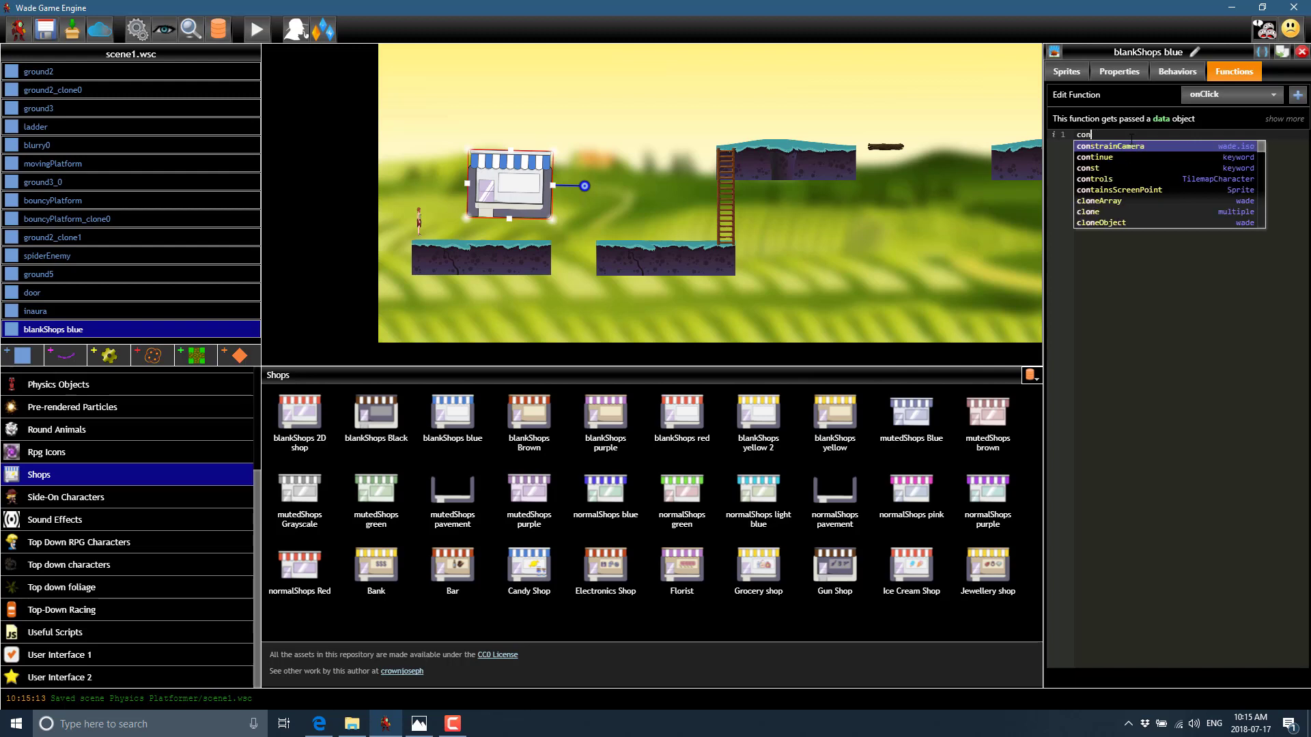
key("BackSpace")
type("sole.log(\"Clicked on thing\"")
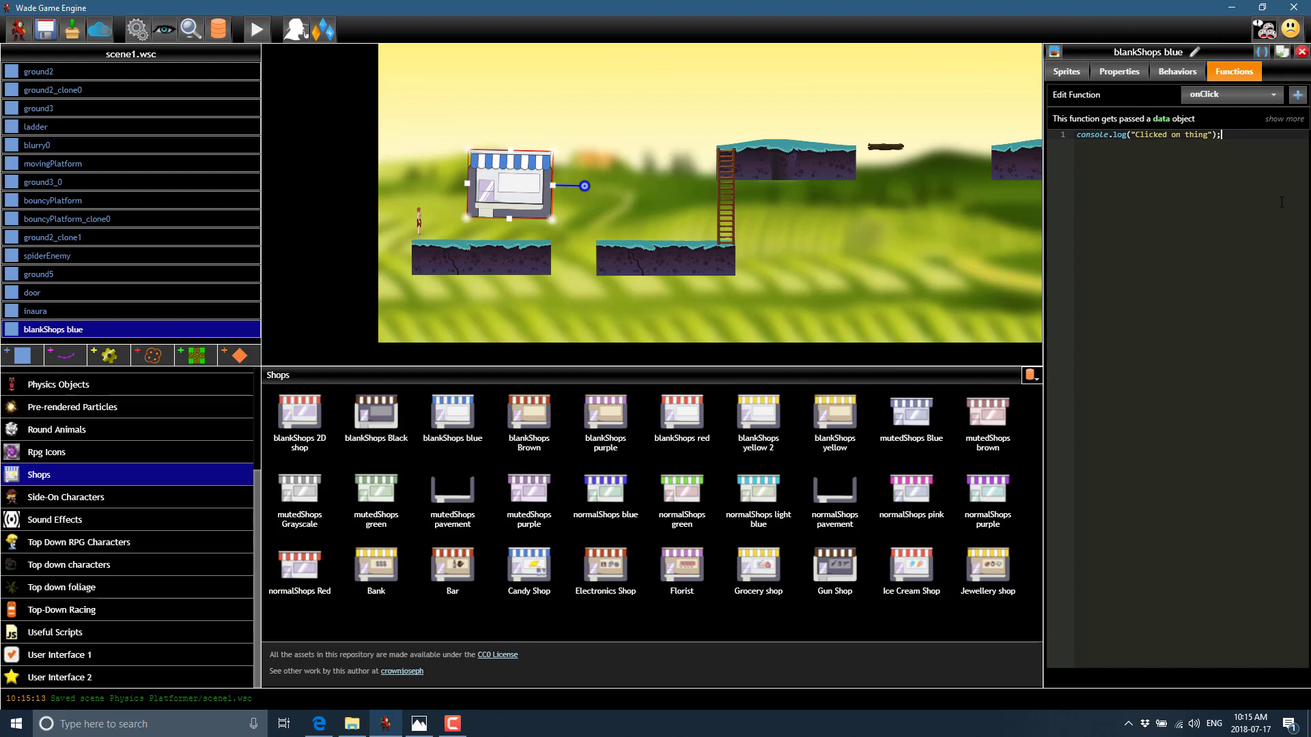
type("wADE")
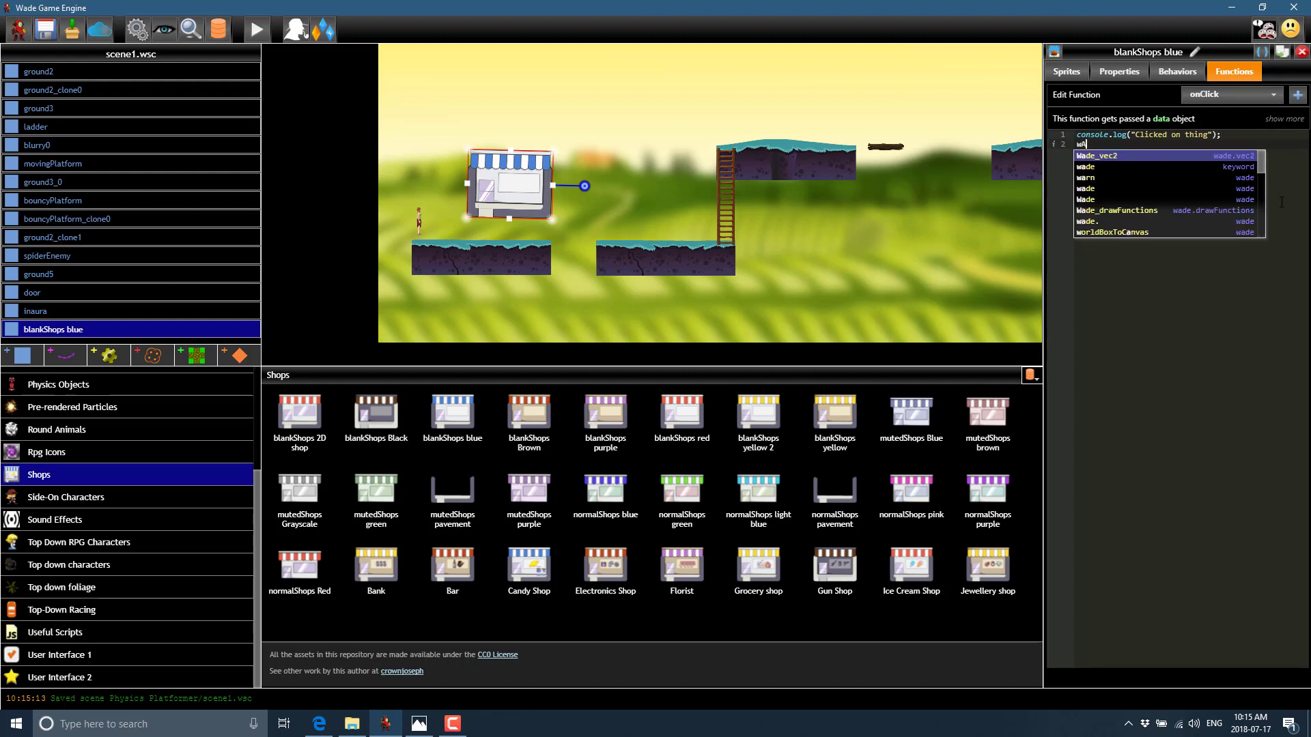
key("Down")
key("Return")
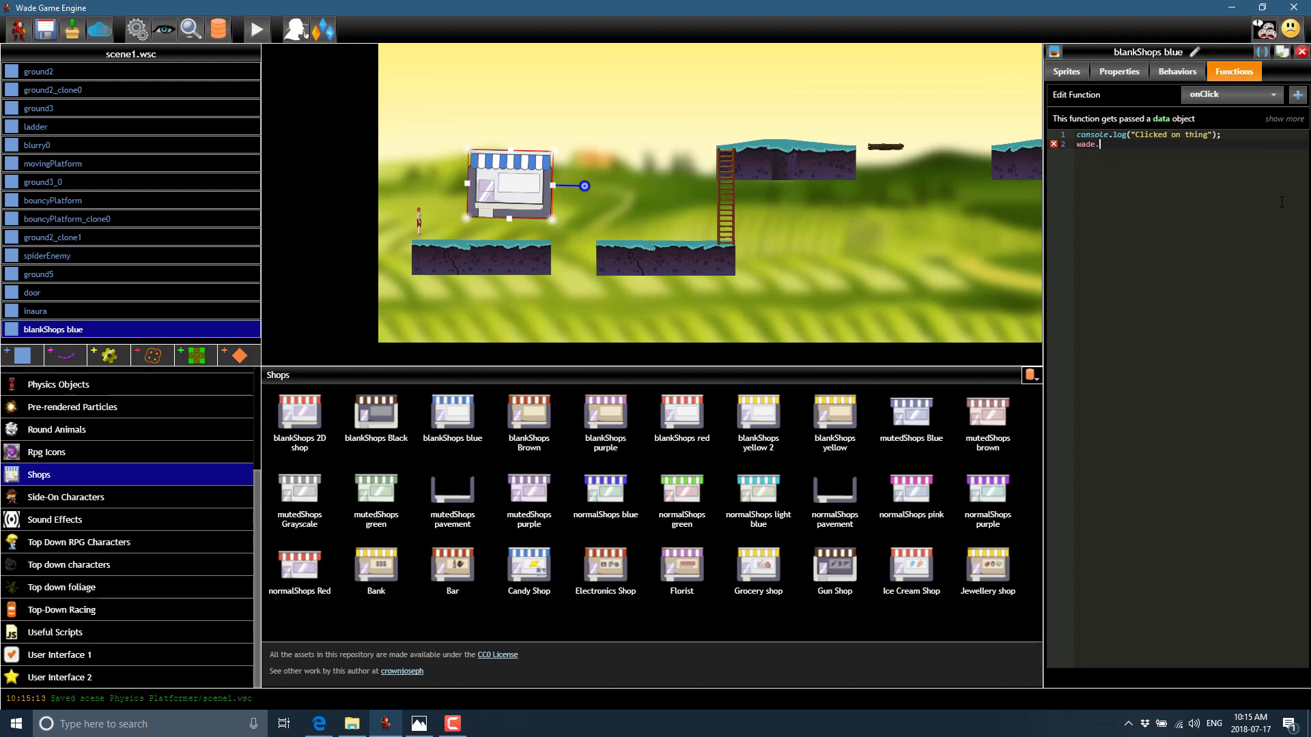
type(".")
key("Escape")
key("shift+Home")
key("BackSpace")
Run the game preview and click the shop to confirm "Clicked on thing" is logged.
left_click(256, 35)
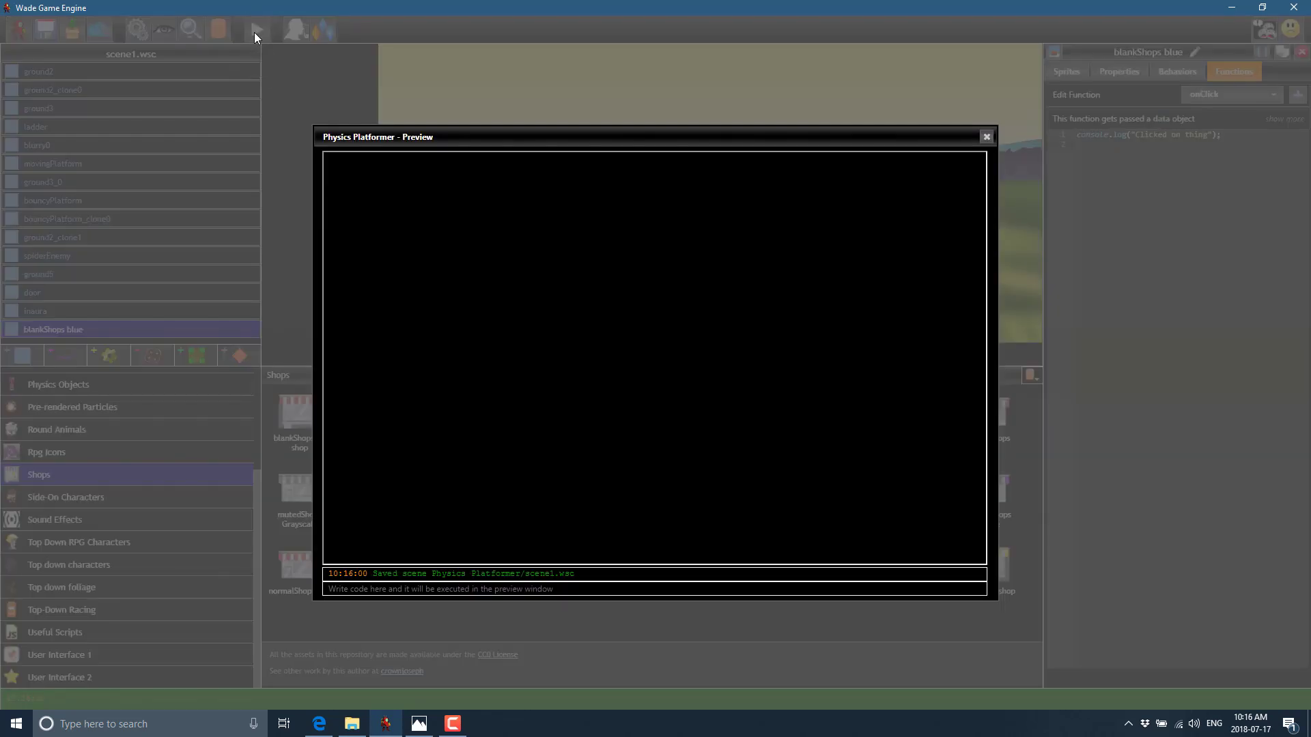
left_click(833, 263)
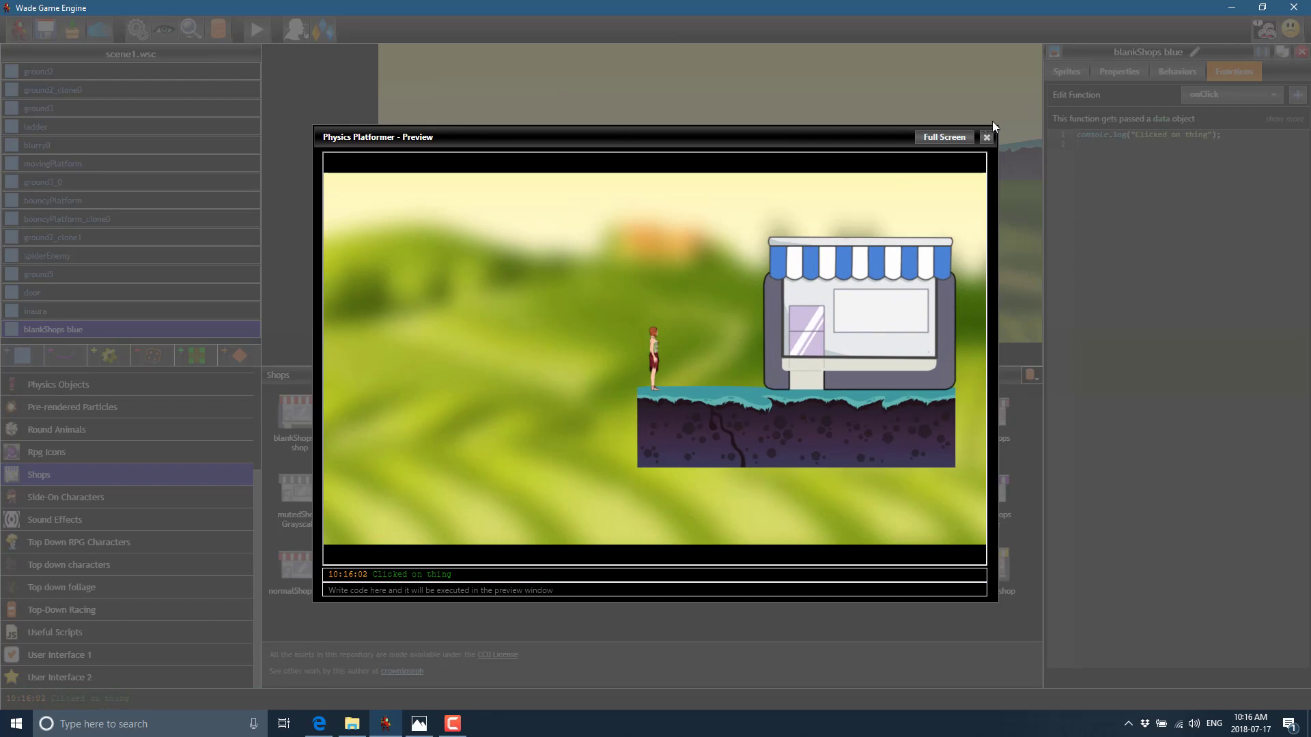
left_click(986, 139)
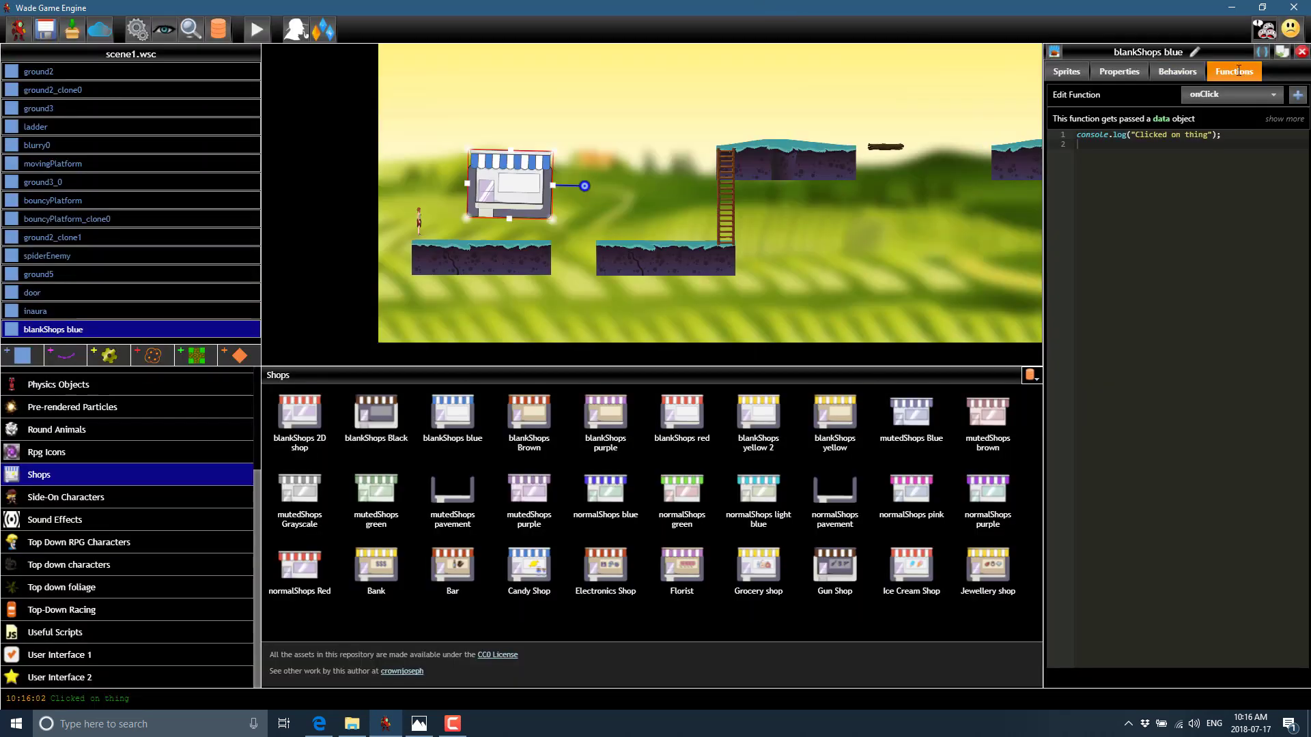
left_click(1178, 72)
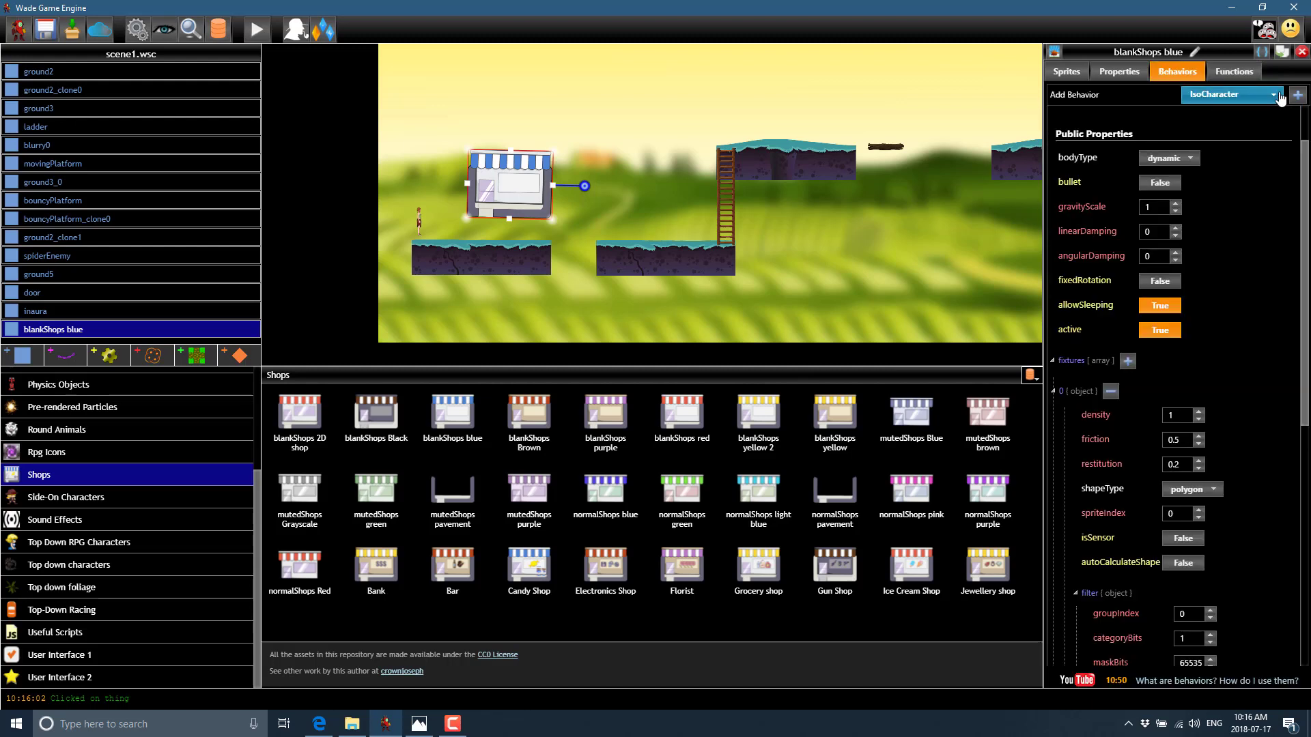
Switch the lower panel to the project file browser and open the platformer_scripts folder.
left_click(1275, 95)
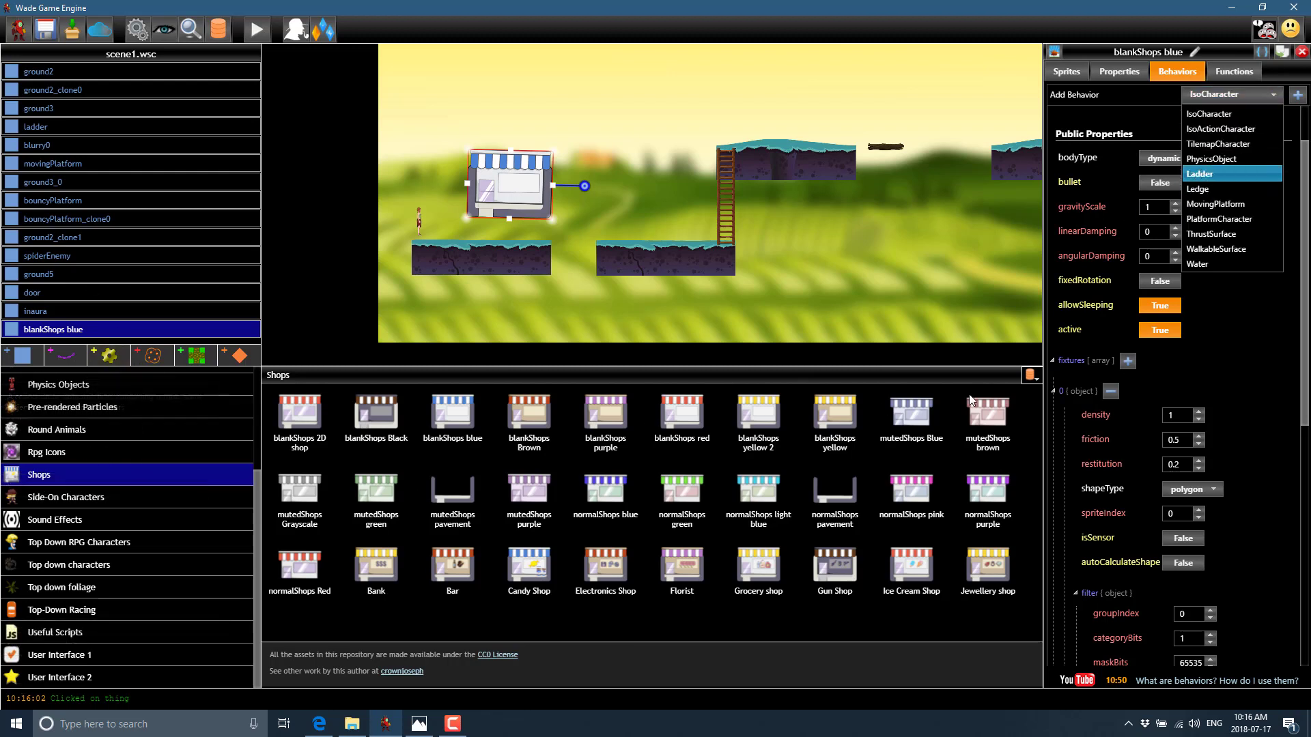
left_click(1030, 375)
left_click(1045, 396)
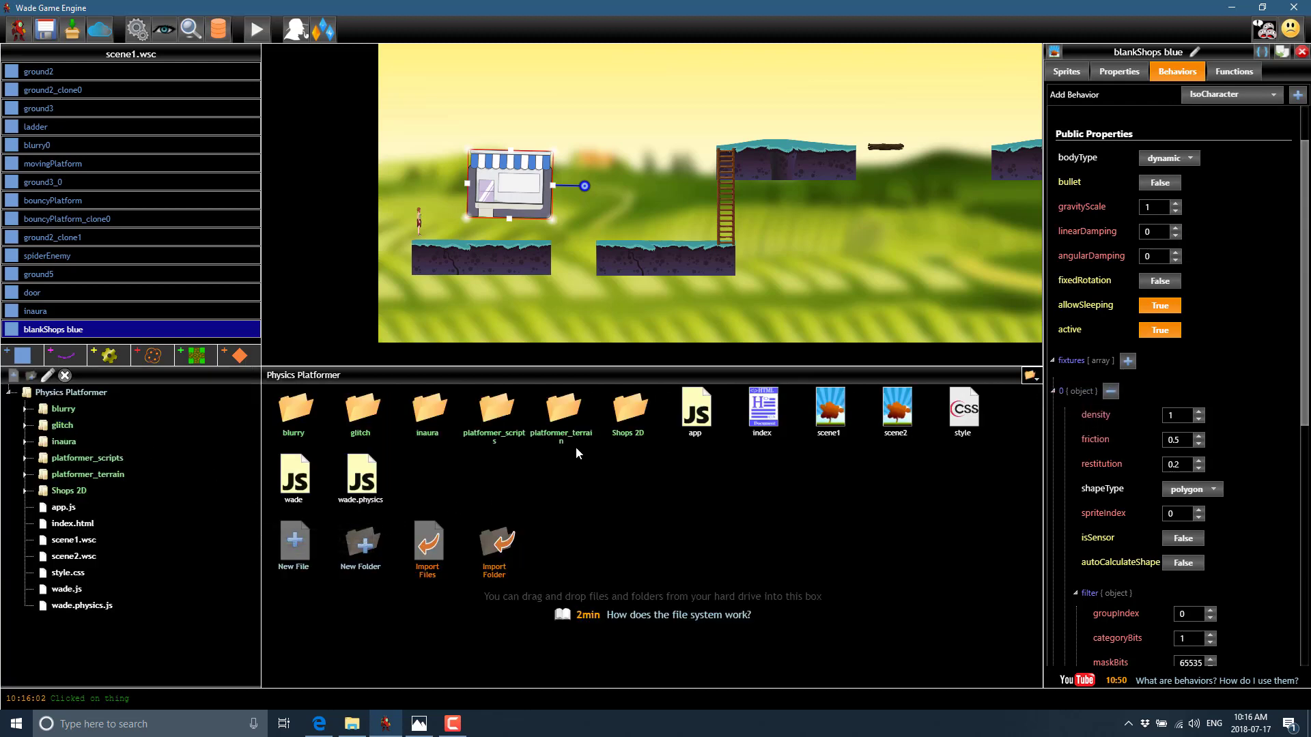
left_click(501, 410)
double_click(500, 408)
scroll(181, 544, "down", 1)
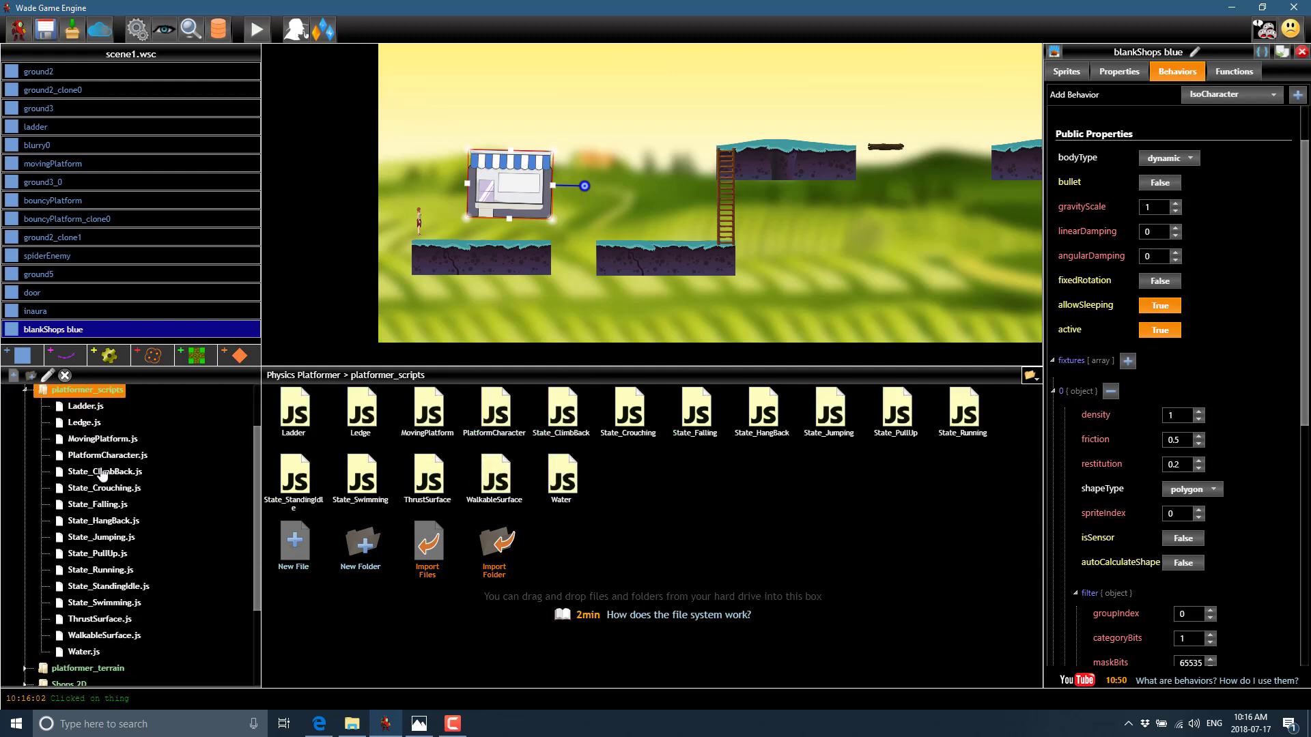
Open Ladder.js in the code editor and read through its code, highlighting the requiredBehaviors line.
left_click(86, 405)
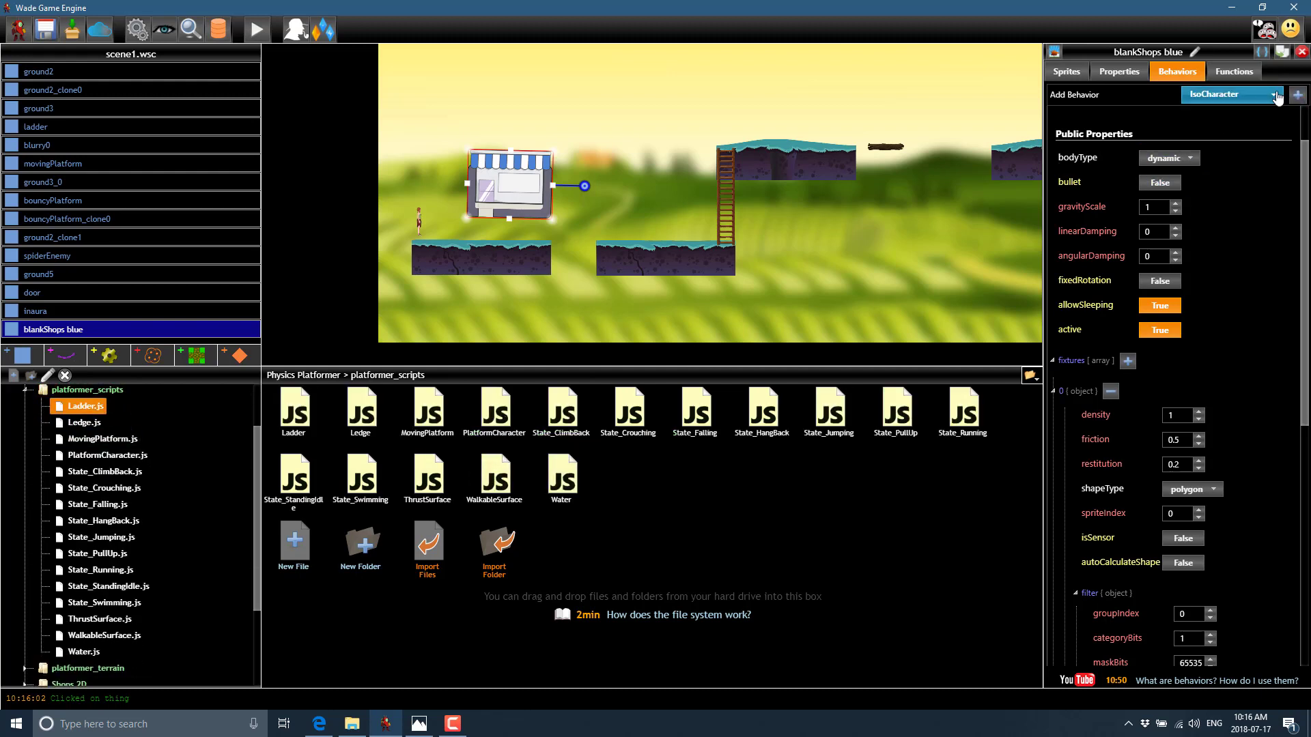
left_click(1229, 94)
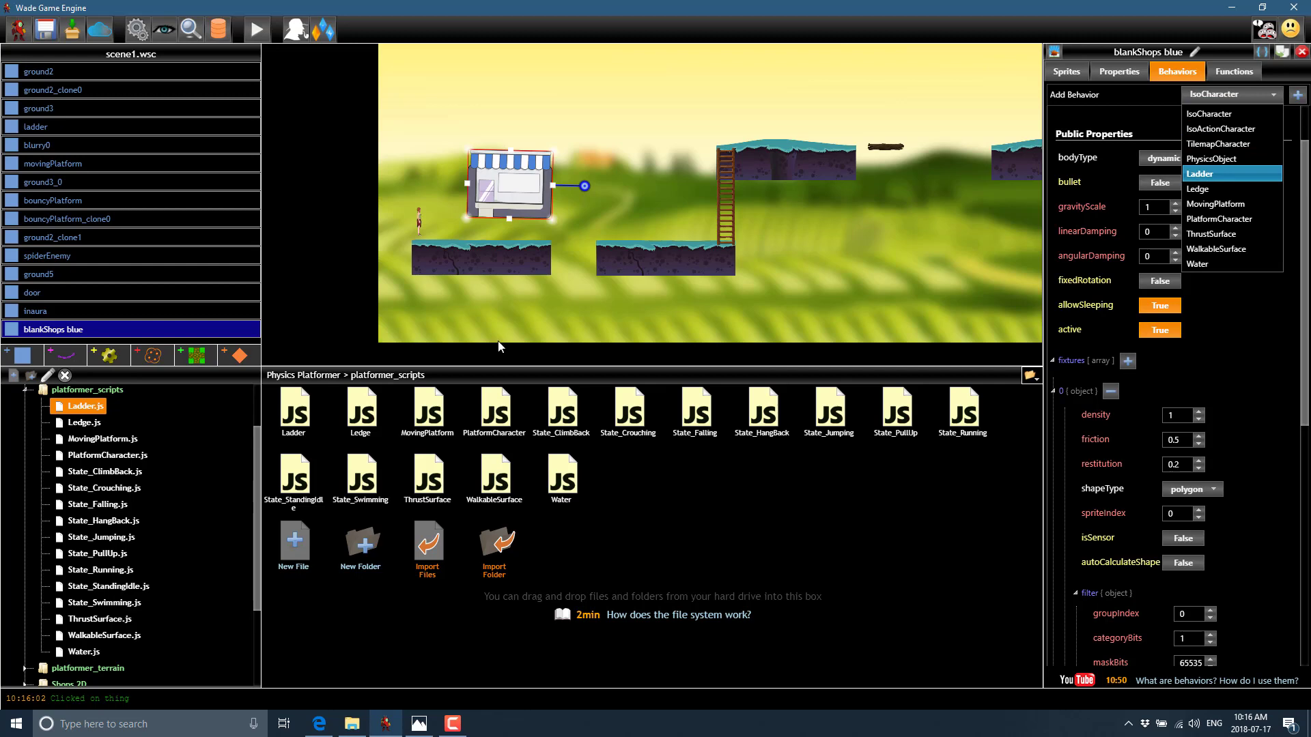
double_click(81, 408)
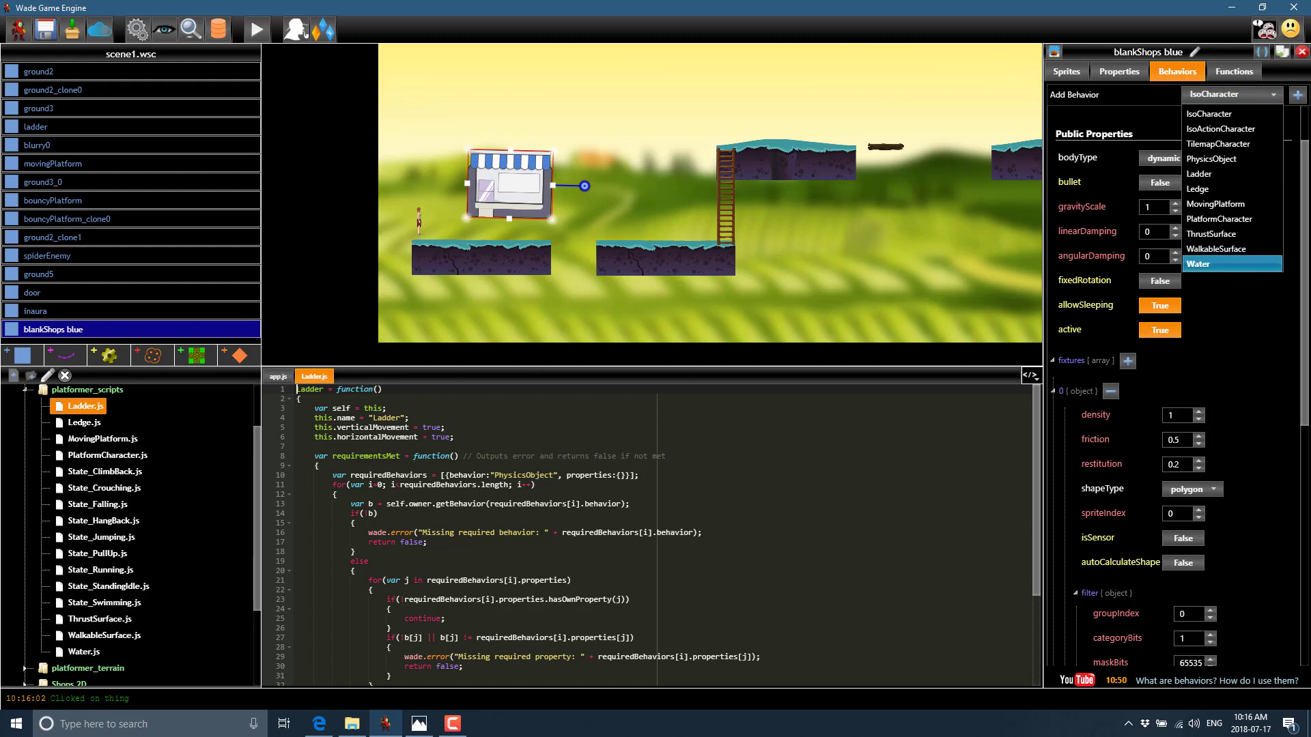
left_click(492, 495)
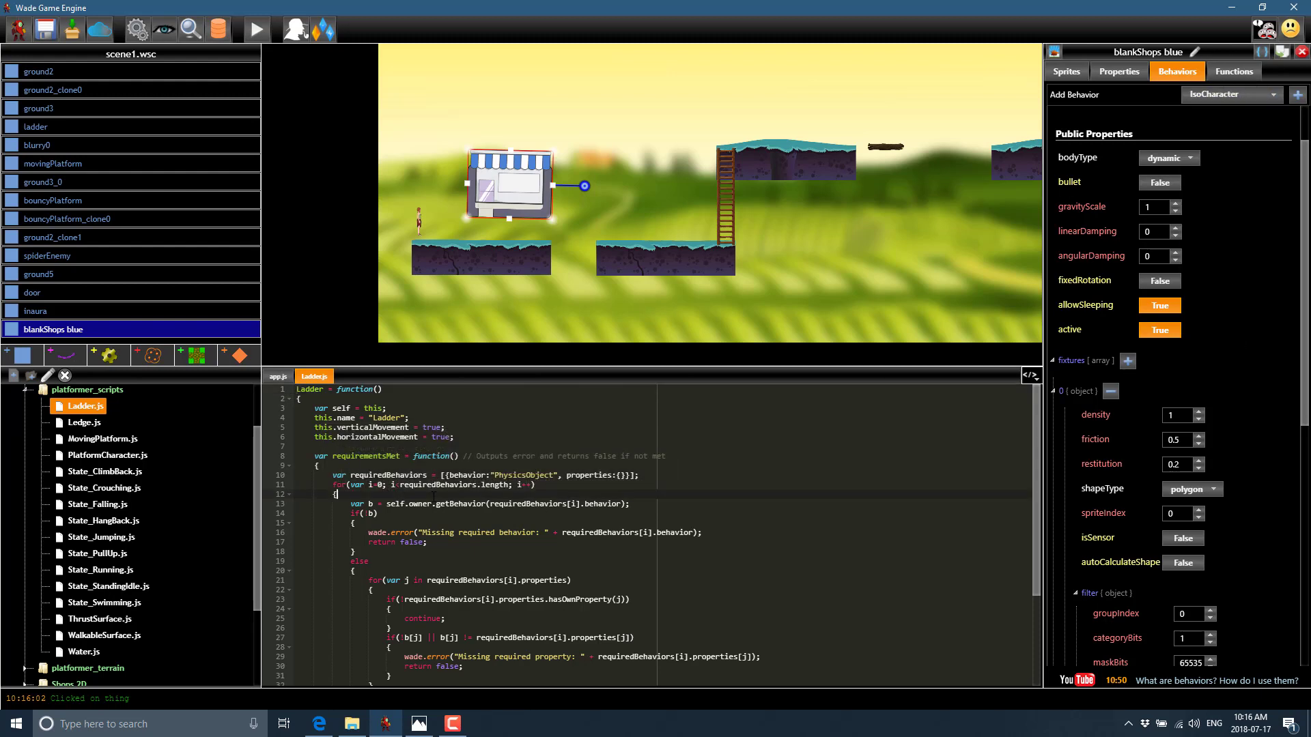
scroll(632, 486, "down", 5)
scroll(631, 485, "up", 5)
left_click_drag(332, 475, 631, 475)
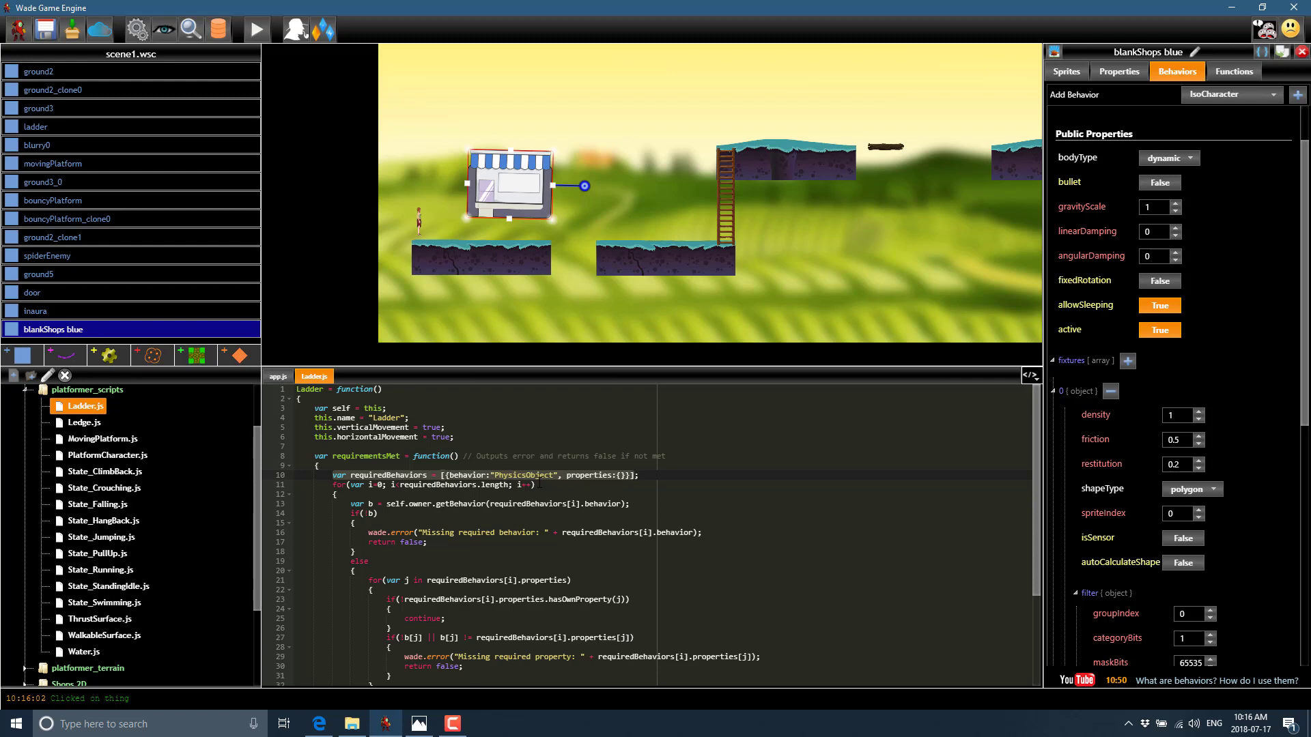
scroll(507, 474, "down", 4)
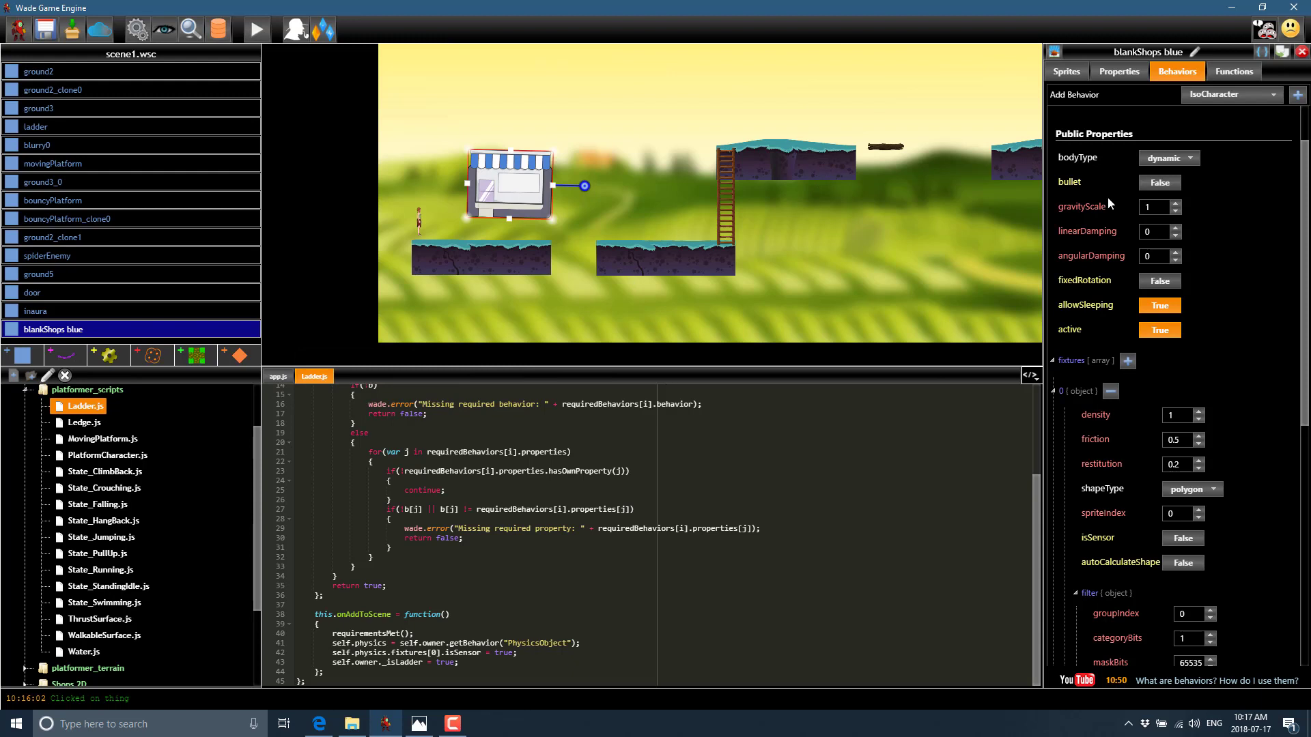
left_click(1119, 72)
Check the shop's sprite settings and list the Download Package export targets (Source Code, Android, Windows, Linux, Mac OSX).
left_click(1073, 74)
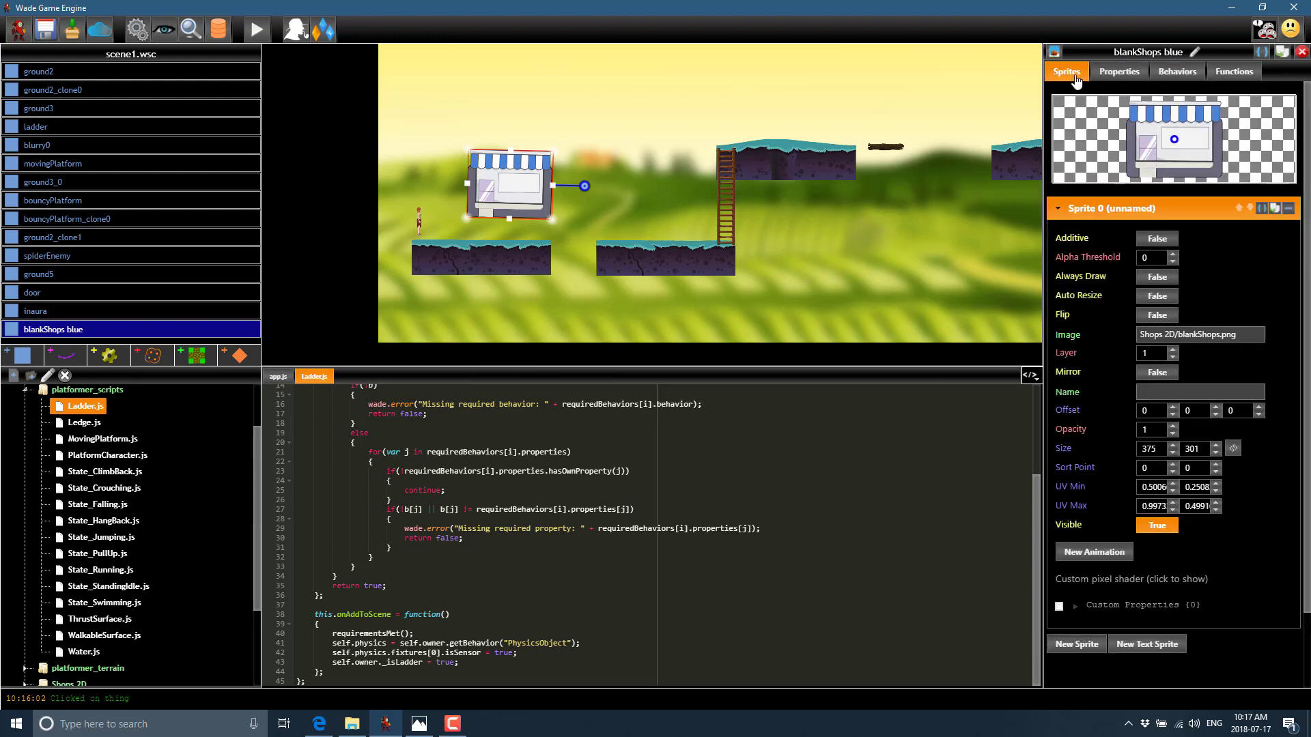
left_click(74, 31)
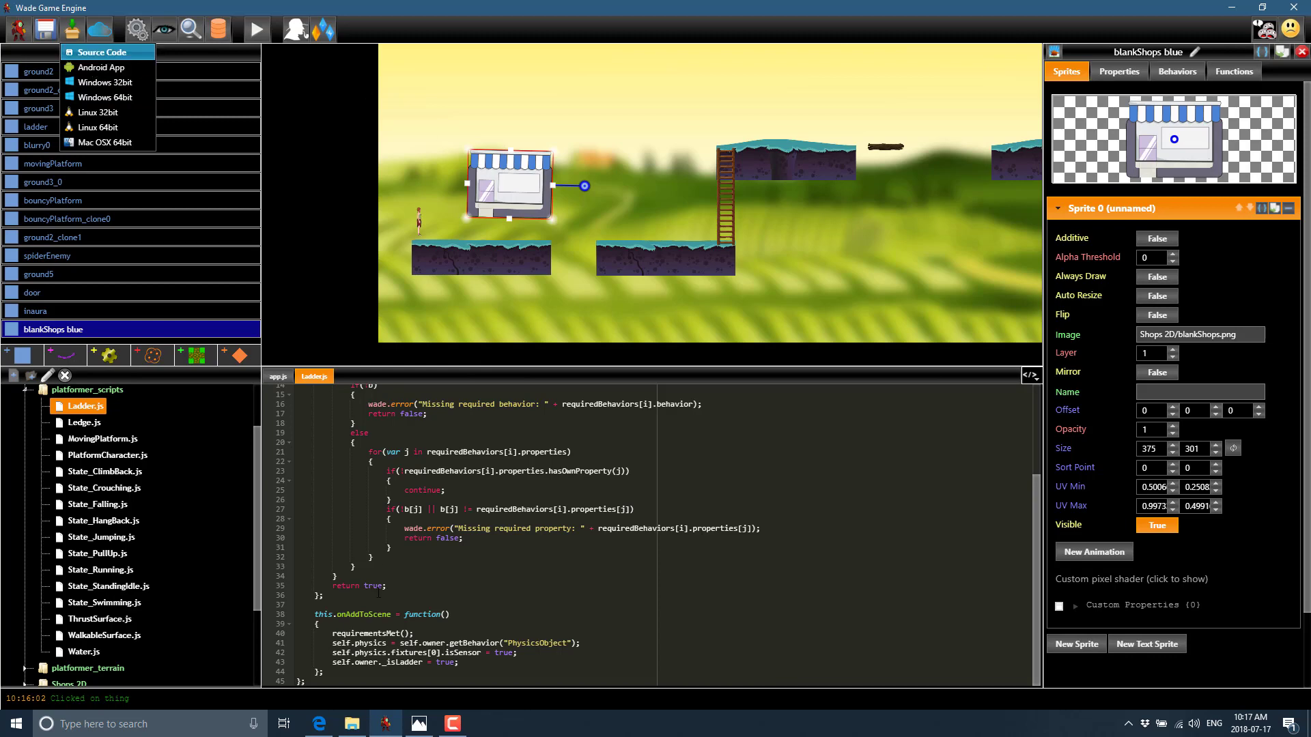
Switch to Edge and open the WADE Code Snippets page on clockworkchilli.com.
left_click(319, 723)
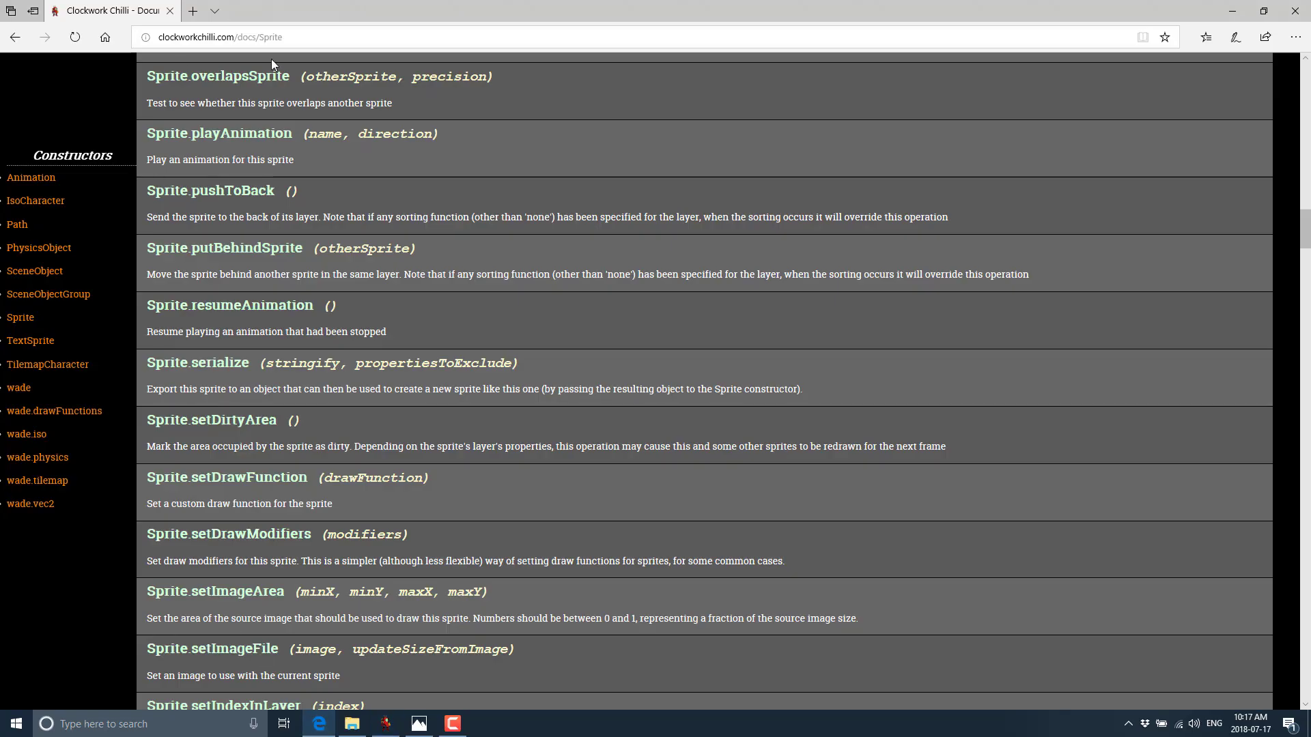
scroll(442, 260, "up", 20)
scroll(442, 263, "up", 2)
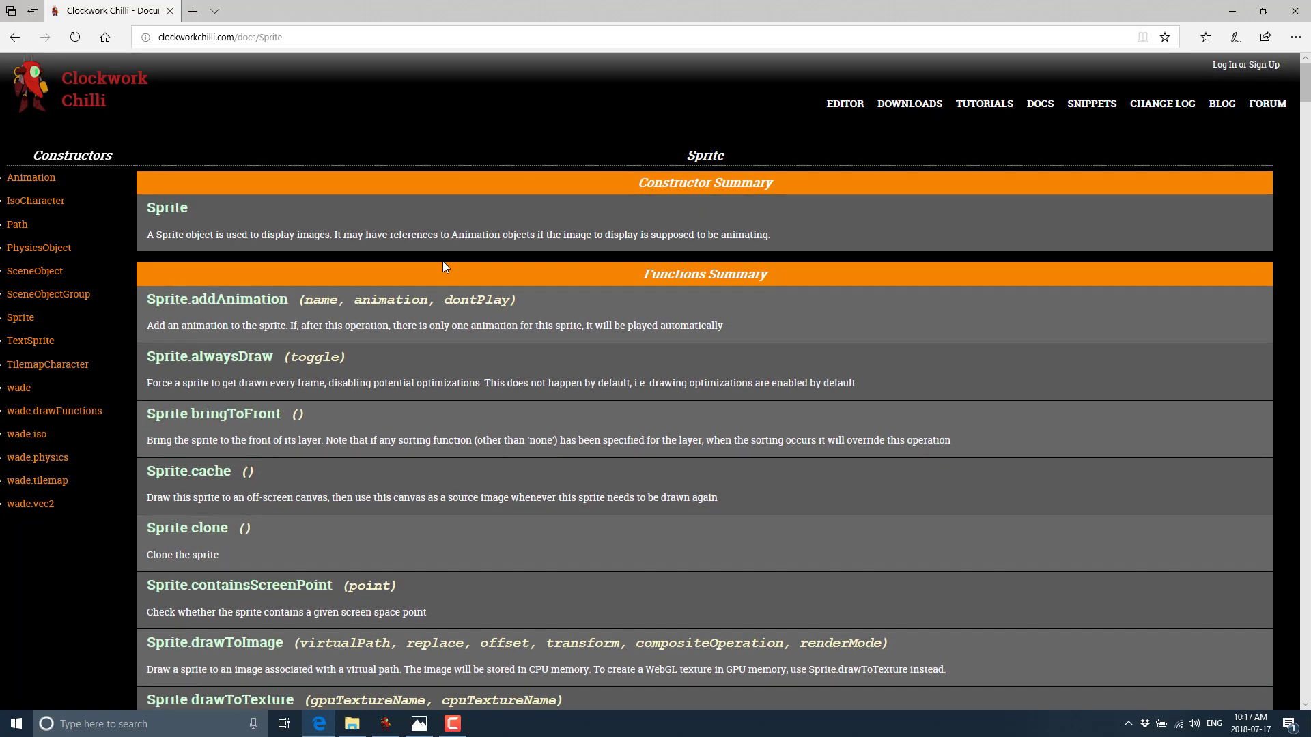
left_click(1105, 109)
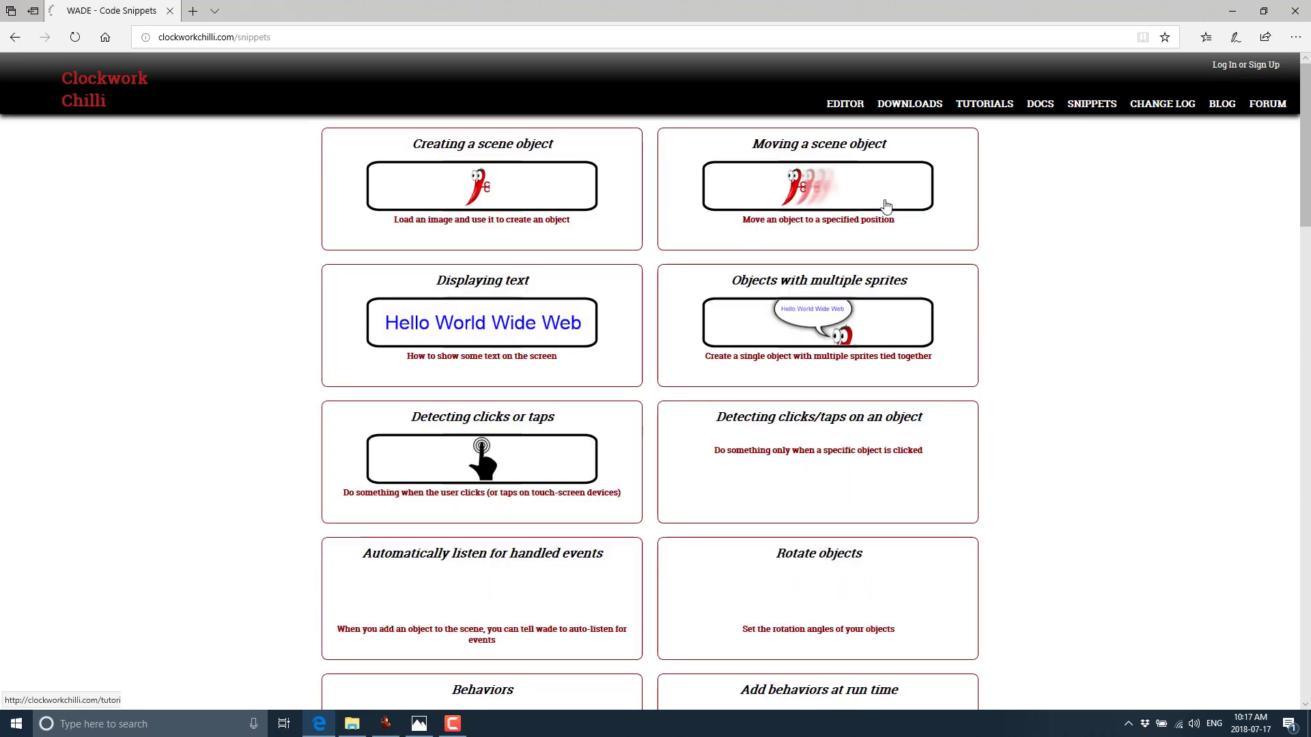
scroll(579, 400, "down", 4)
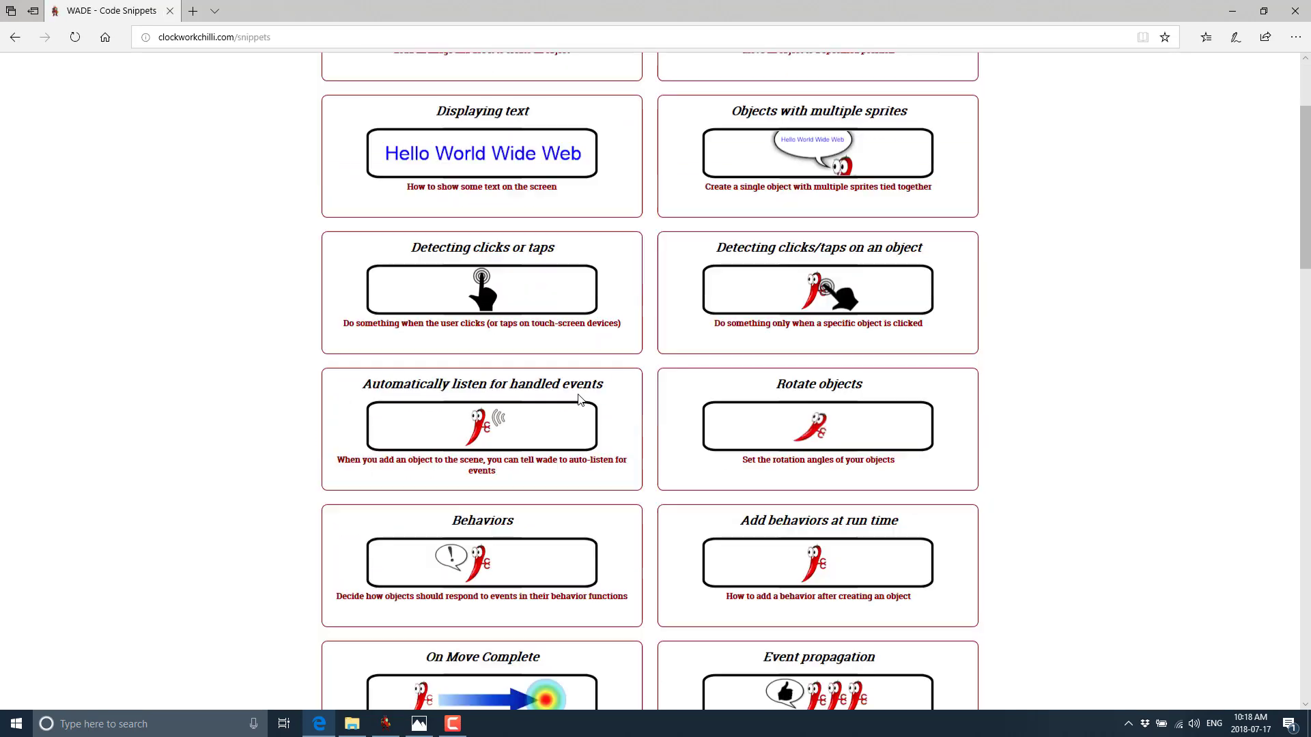
Open the Rotate objects snippet and repeatedly click its 'Click to rotate' text to spin it.
left_click(826, 297)
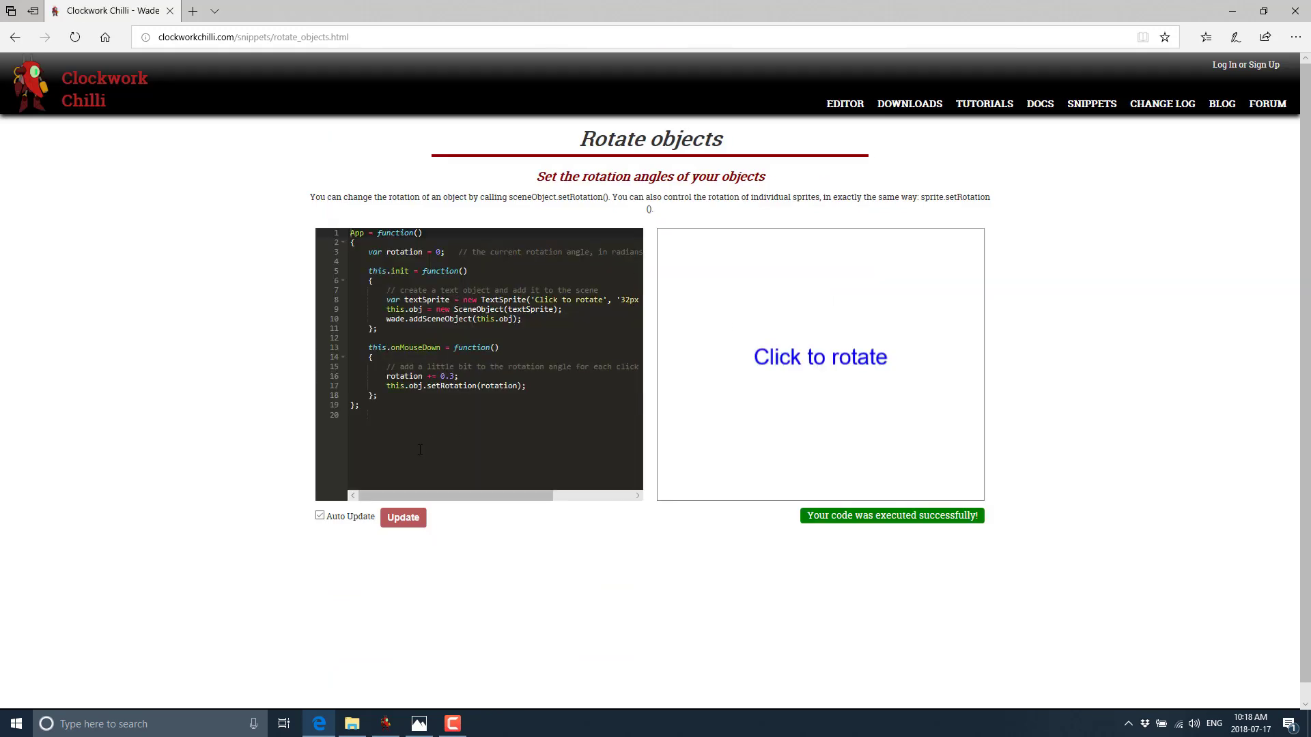
left_click(418, 247)
left_click(560, 441)
left_click(867, 332)
left_click(795, 408)
left_click(758, 433)
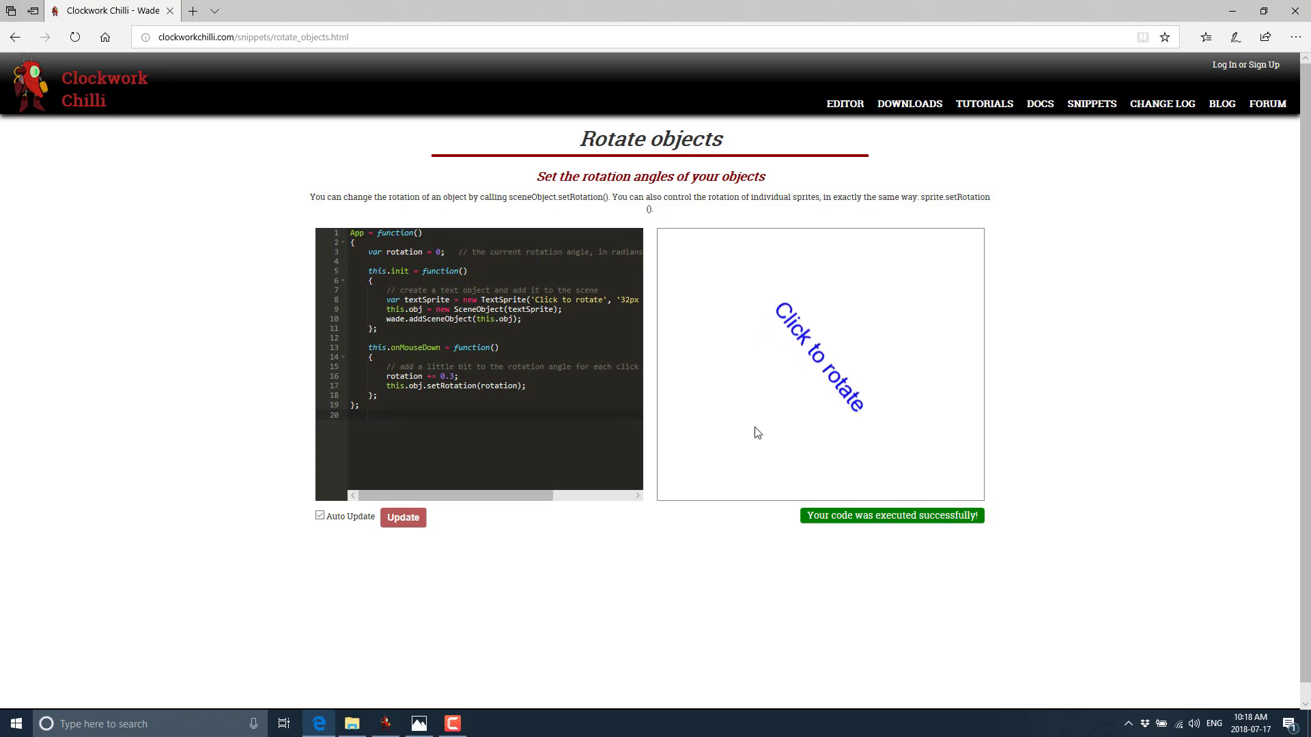
left_click(757, 433)
left_click(768, 438)
left_click(779, 444)
left_click(786, 447)
left_click(786, 447)
left_click(740, 304)
left_click(740, 304)
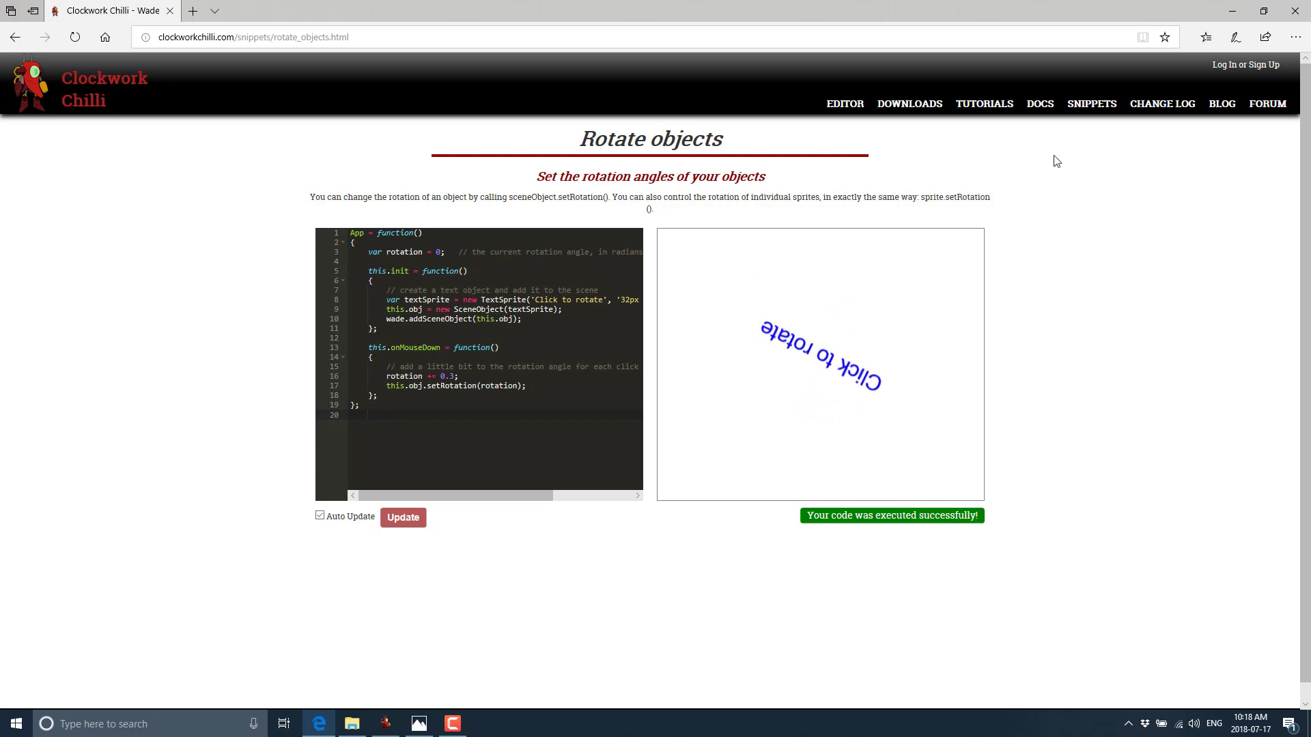
Go back to the Code Snippets gallery and scroll through the list.
left_click(1090, 106)
scroll(792, 357, "down", 20)
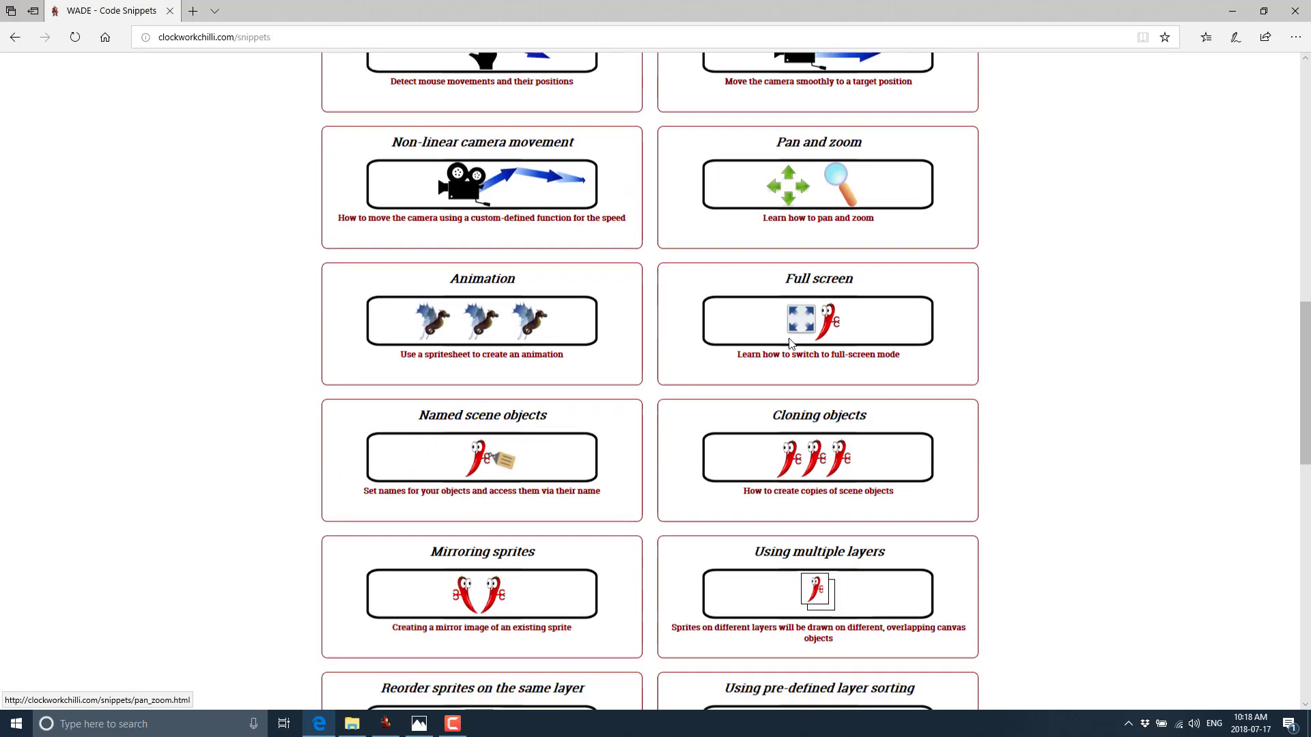
scroll(791, 345, "up", 20)
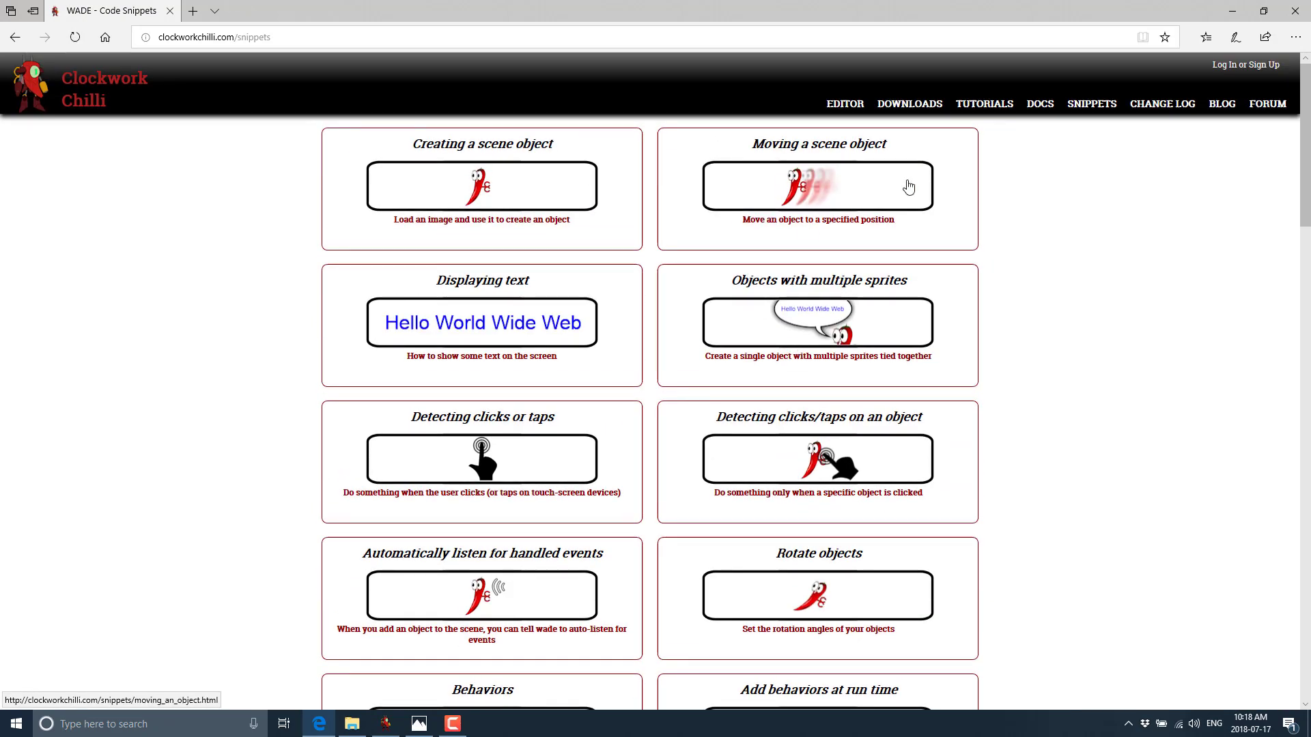
Browse the TUTORIALS page under DOCS, then return to the WADE editor.
left_click(1038, 104)
left_click(985, 103)
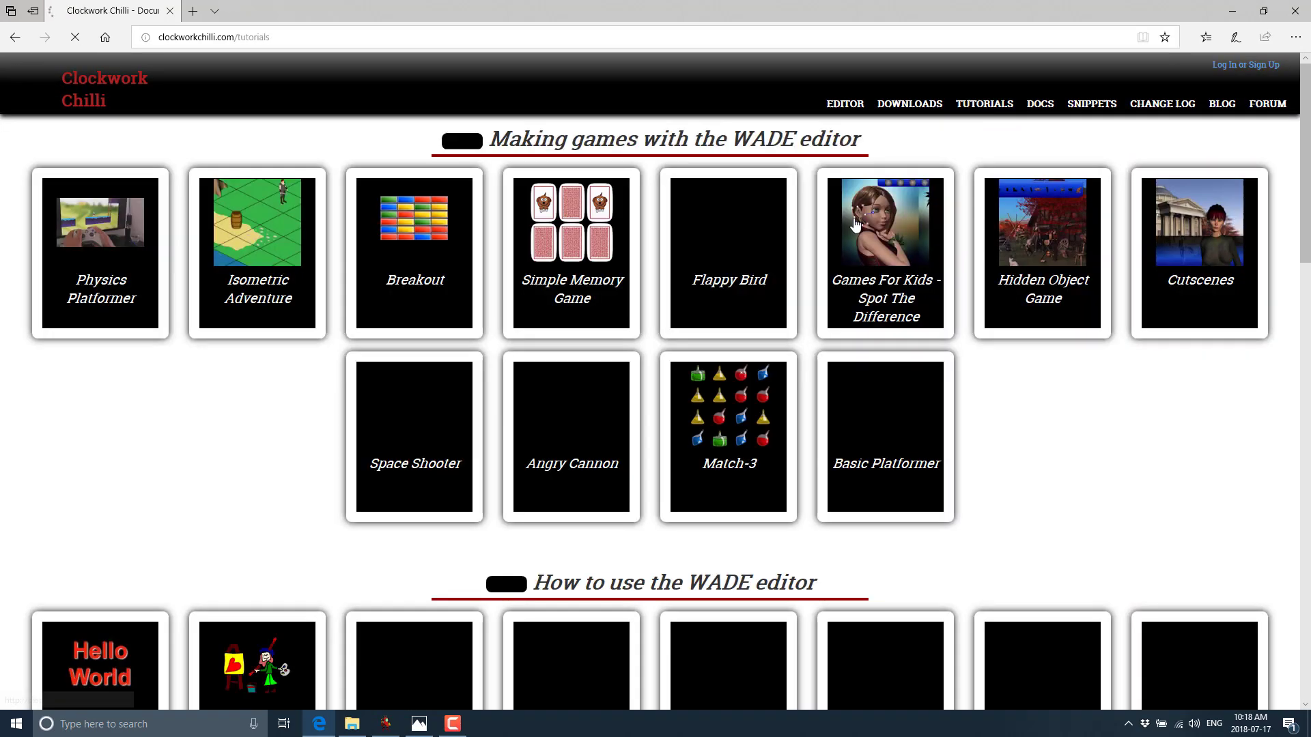
scroll(763, 382, "down", 5)
scroll(758, 380, "down", 15)
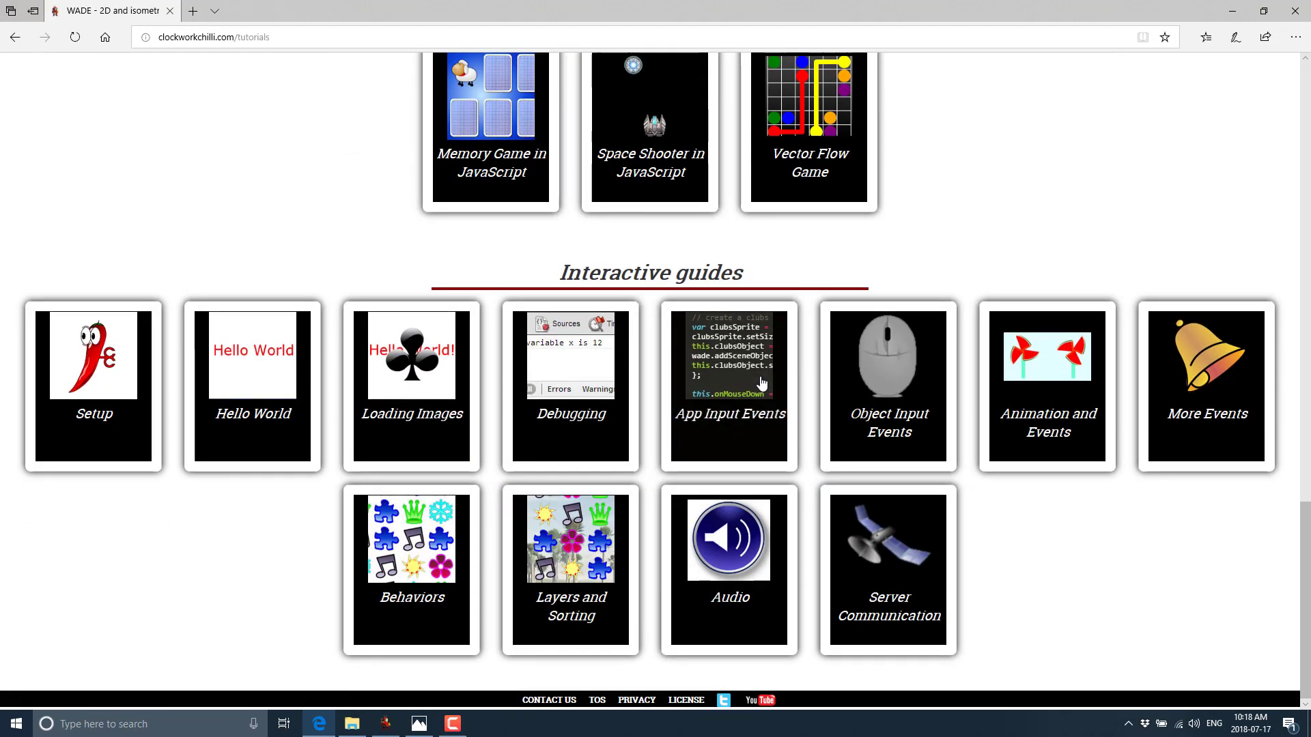
scroll(696, 330, "up", 20)
scroll(694, 333, "up", 2)
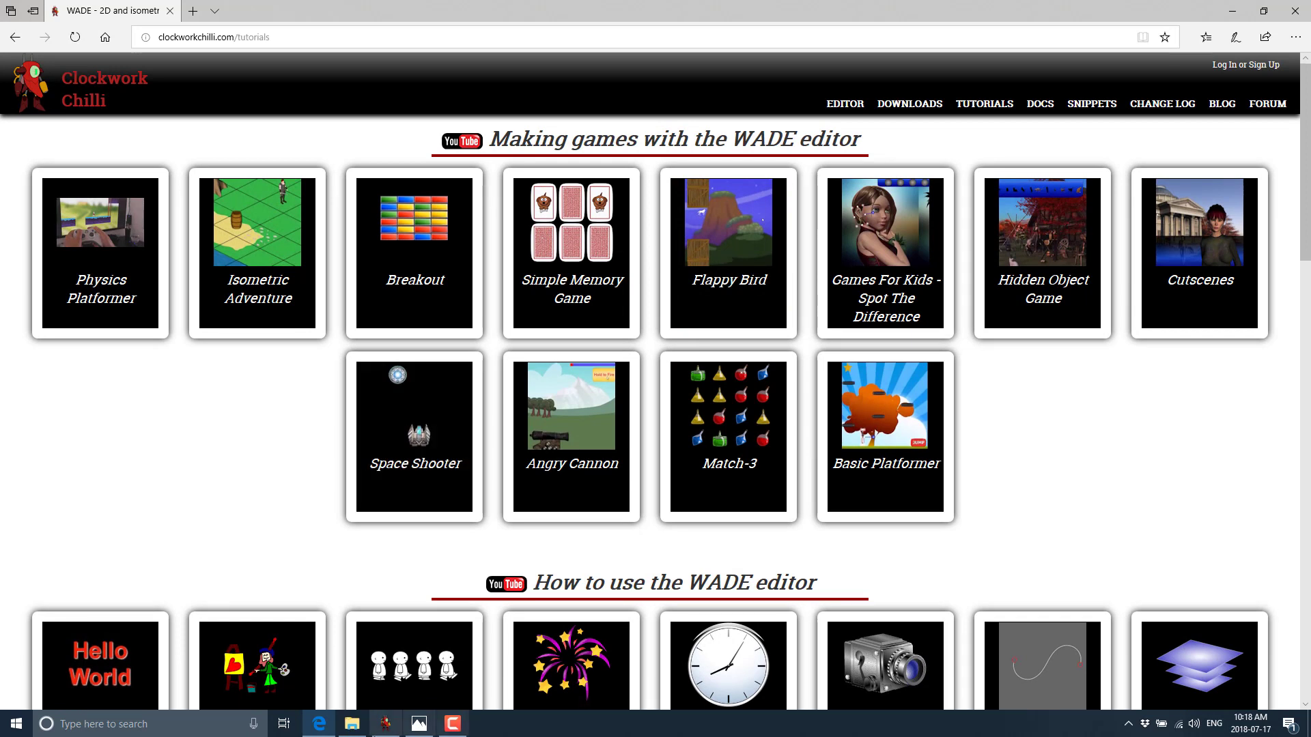
left_click(386, 724)
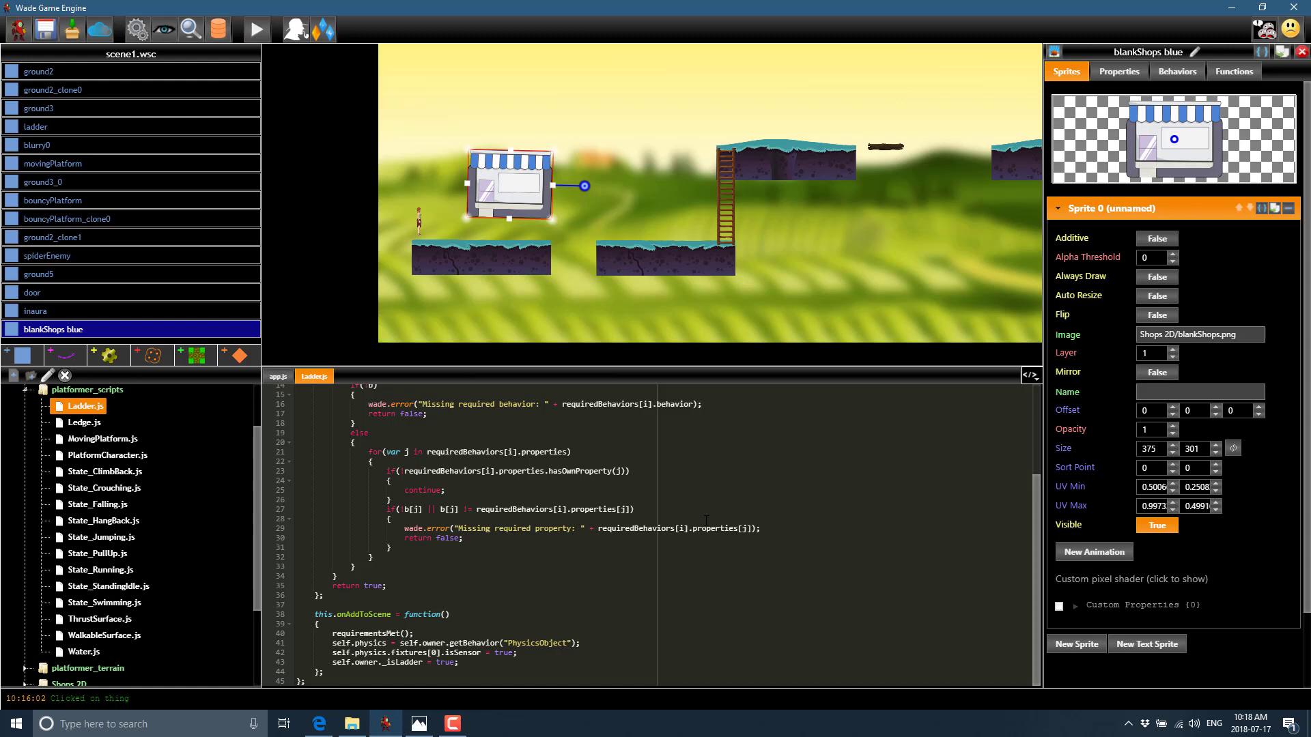
Create SceneObject_0, a 64 by 64 procedural_square sprite on layer 1, in scene1.wsc.
left_click(34, 359)
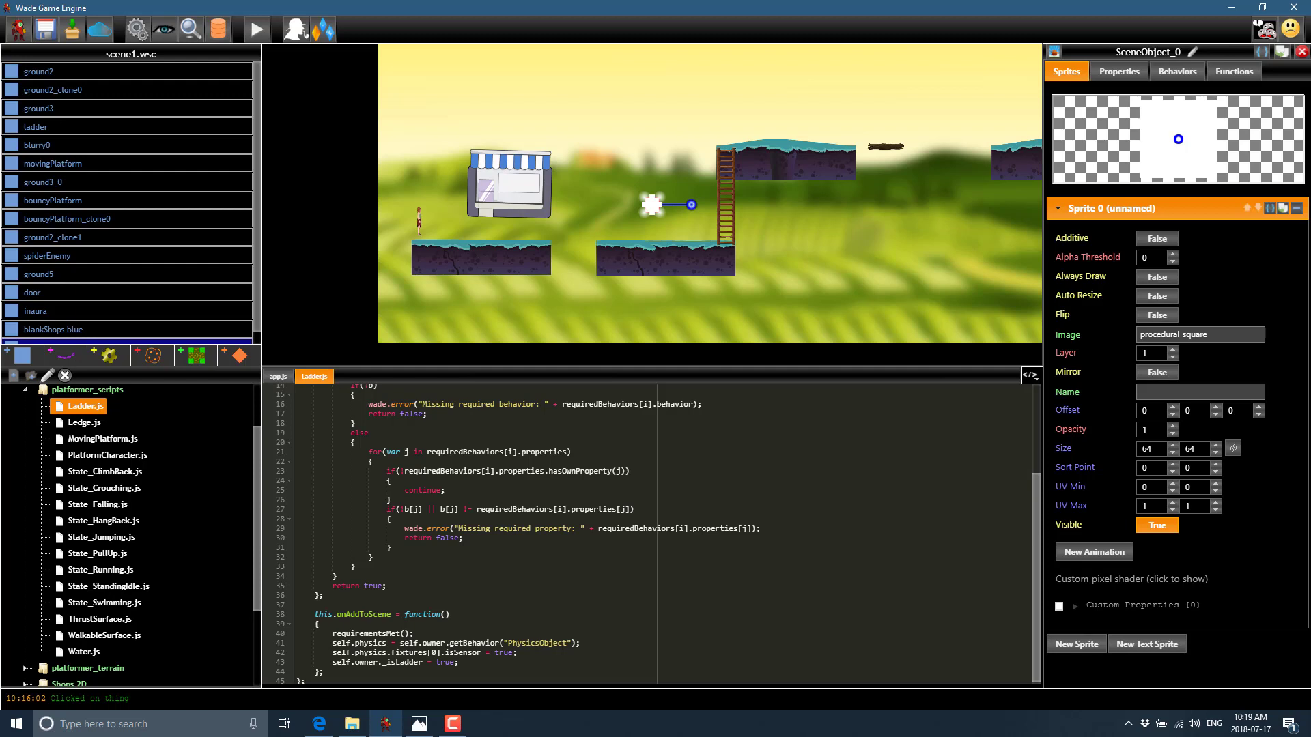
Back in Edge, go from the tutorials page footer to the WADE LICENSE page.
left_click(319, 724)
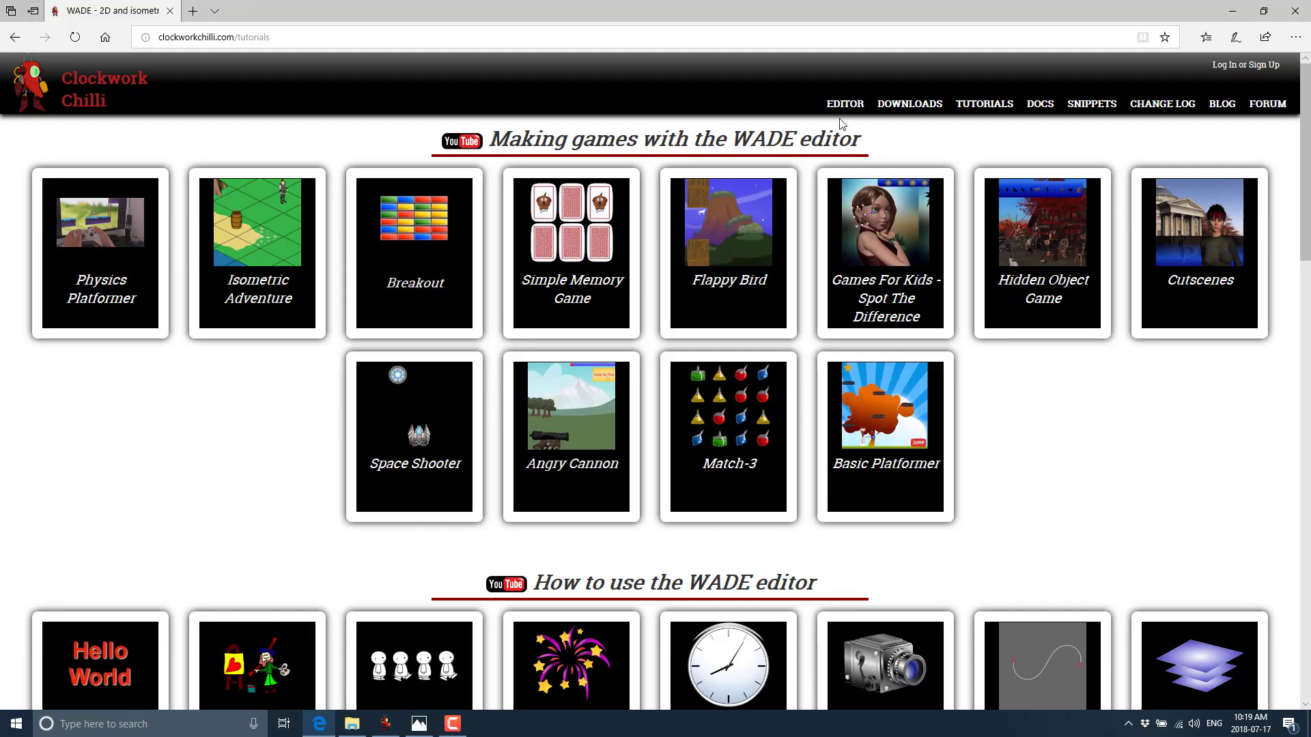
scroll(1010, 601, "down", 15)
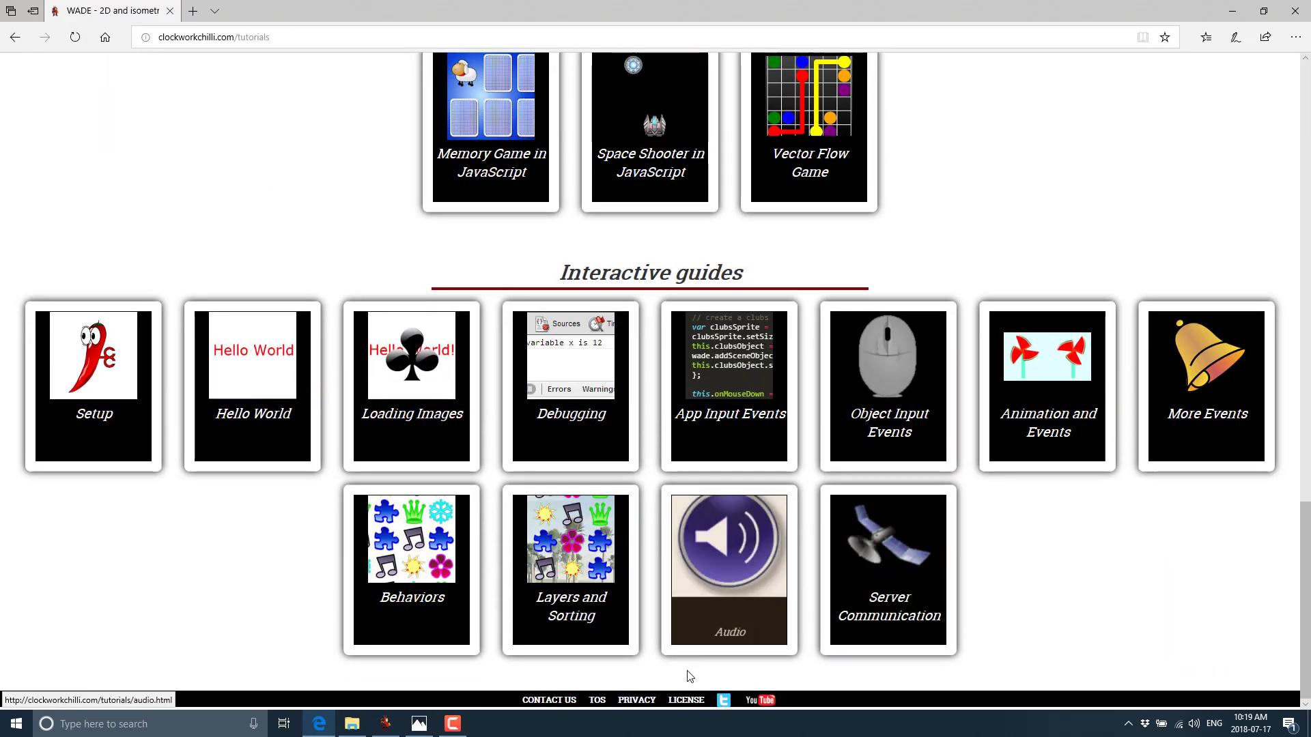
left_click(686, 700)
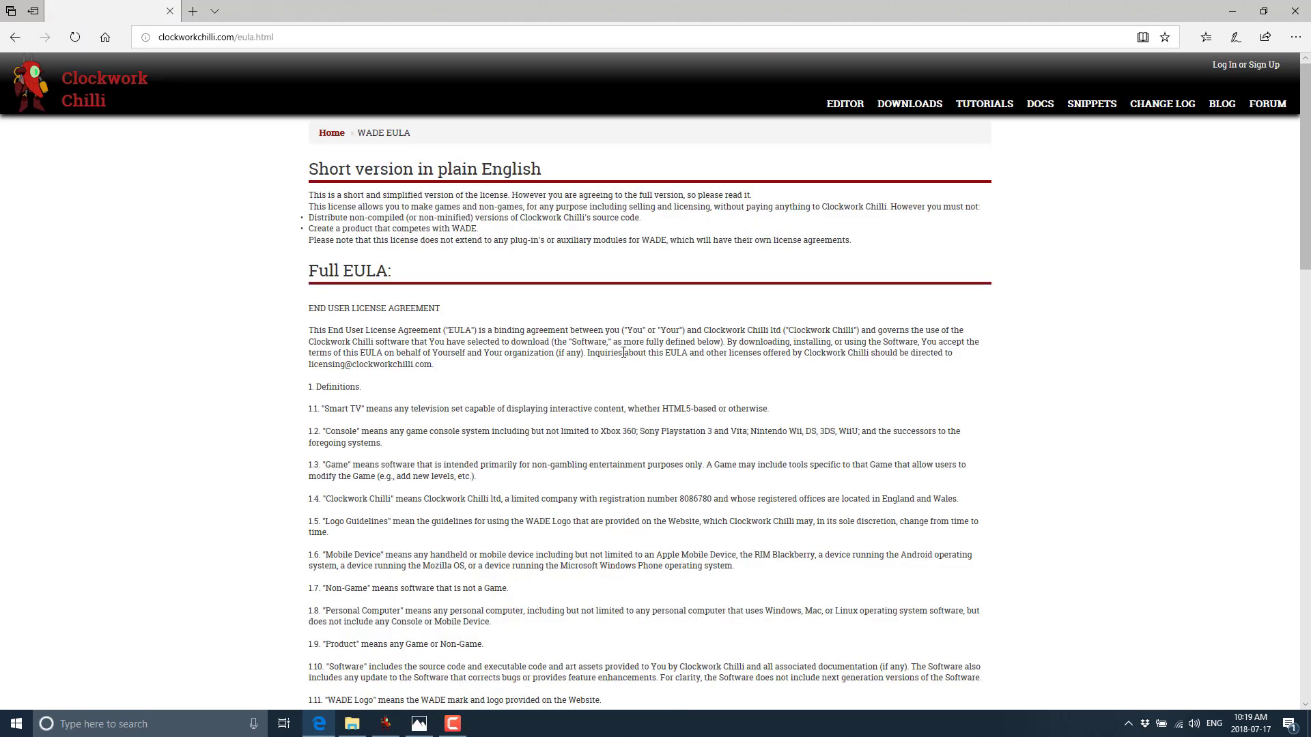
scroll(562, 460, "down", 10)
scroll(562, 460, "down", 10)
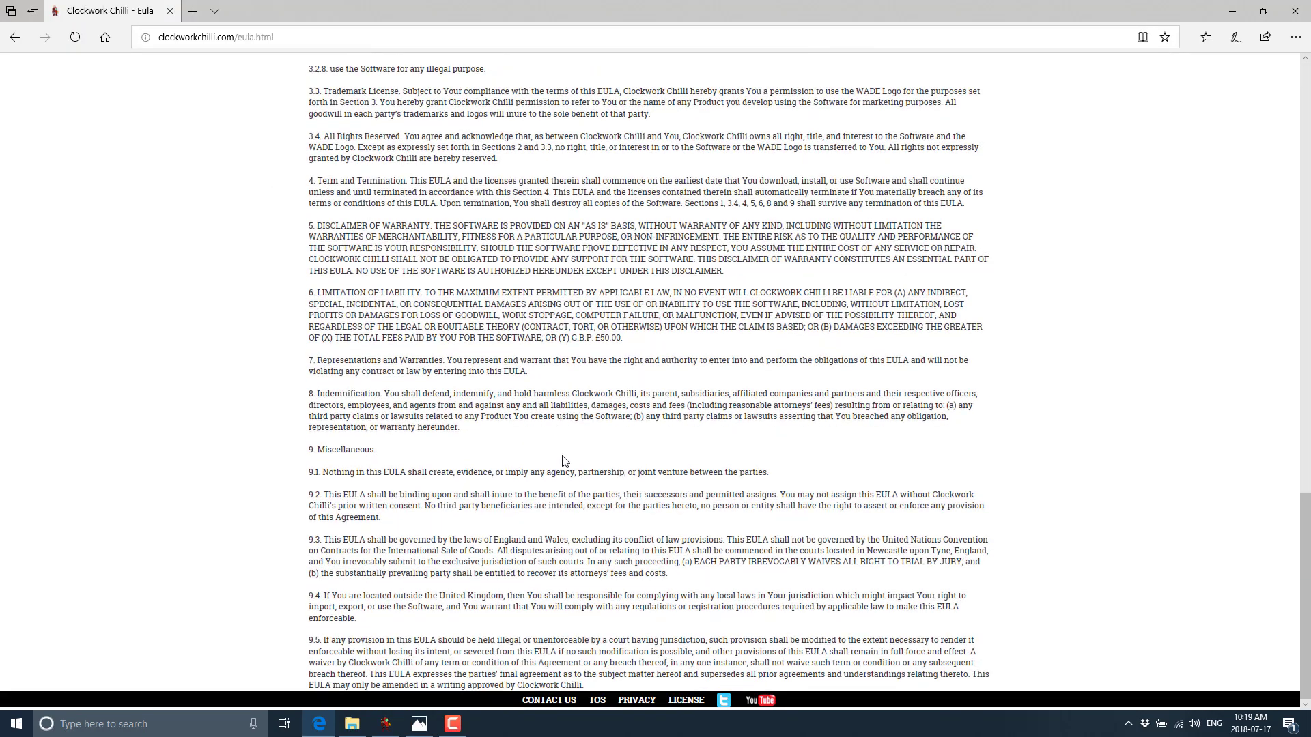
scroll(562, 461, "up", 8)
scroll(562, 461, "up", 15)
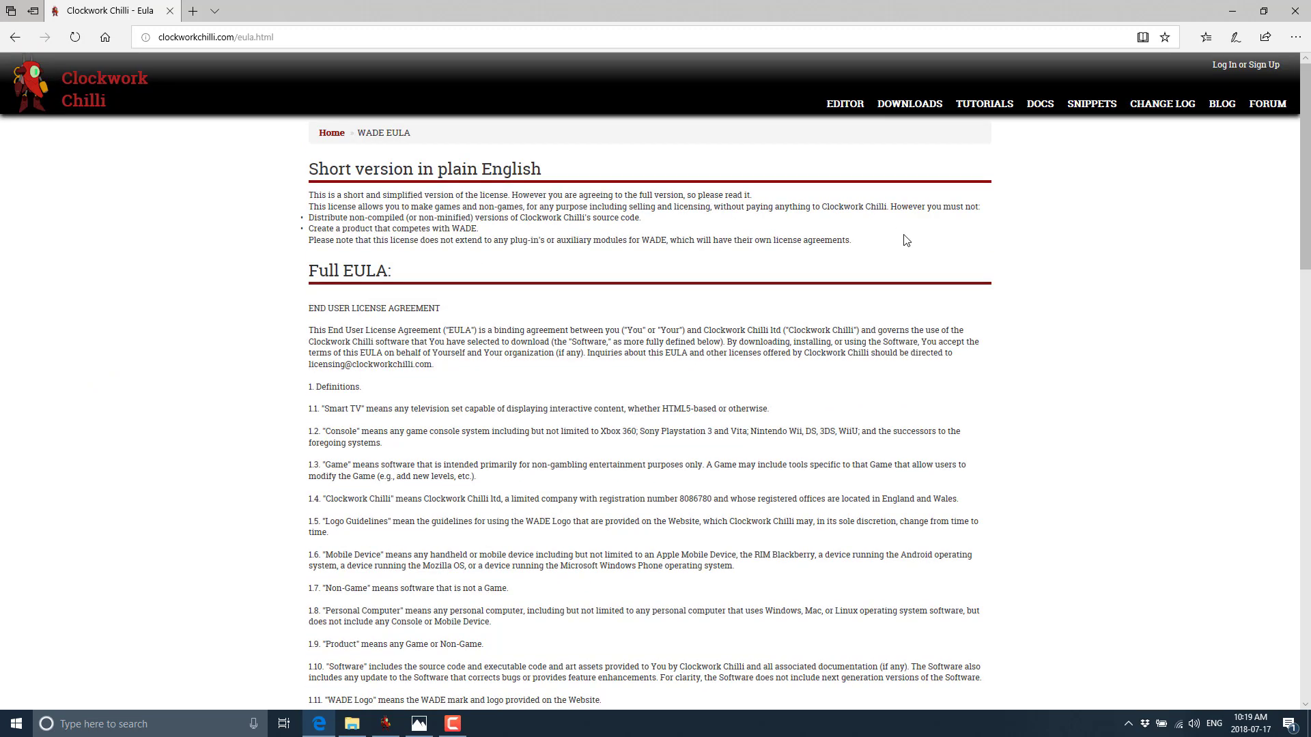
Highlight short-EULA lines: plug-in licenses, no non-compiled source, selling without paying, no competing products.
left_click_drag(903, 240, 309, 240)
left_click_drag(471, 219, 345, 196)
left_click(351, 199)
left_click_drag(309, 218, 642, 219)
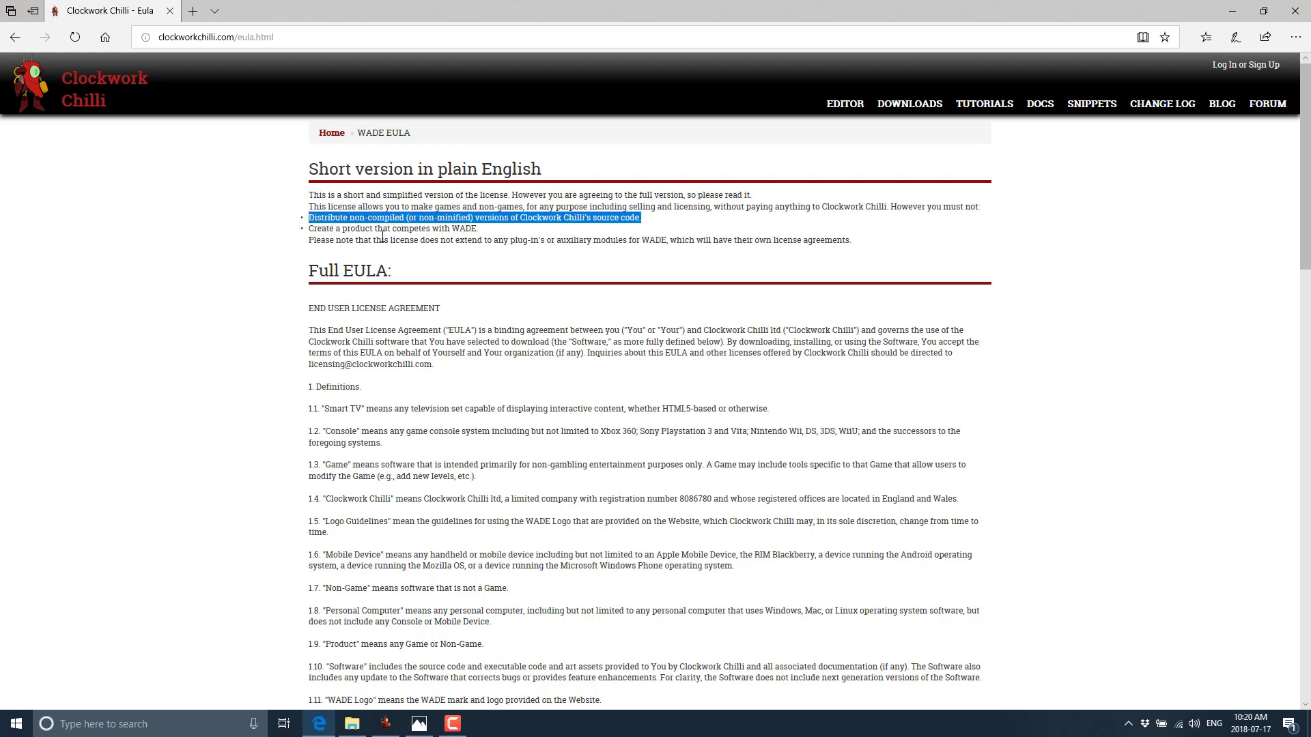
left_click_drag(314, 219, 602, 206)
left_click_drag(324, 229, 519, 225)
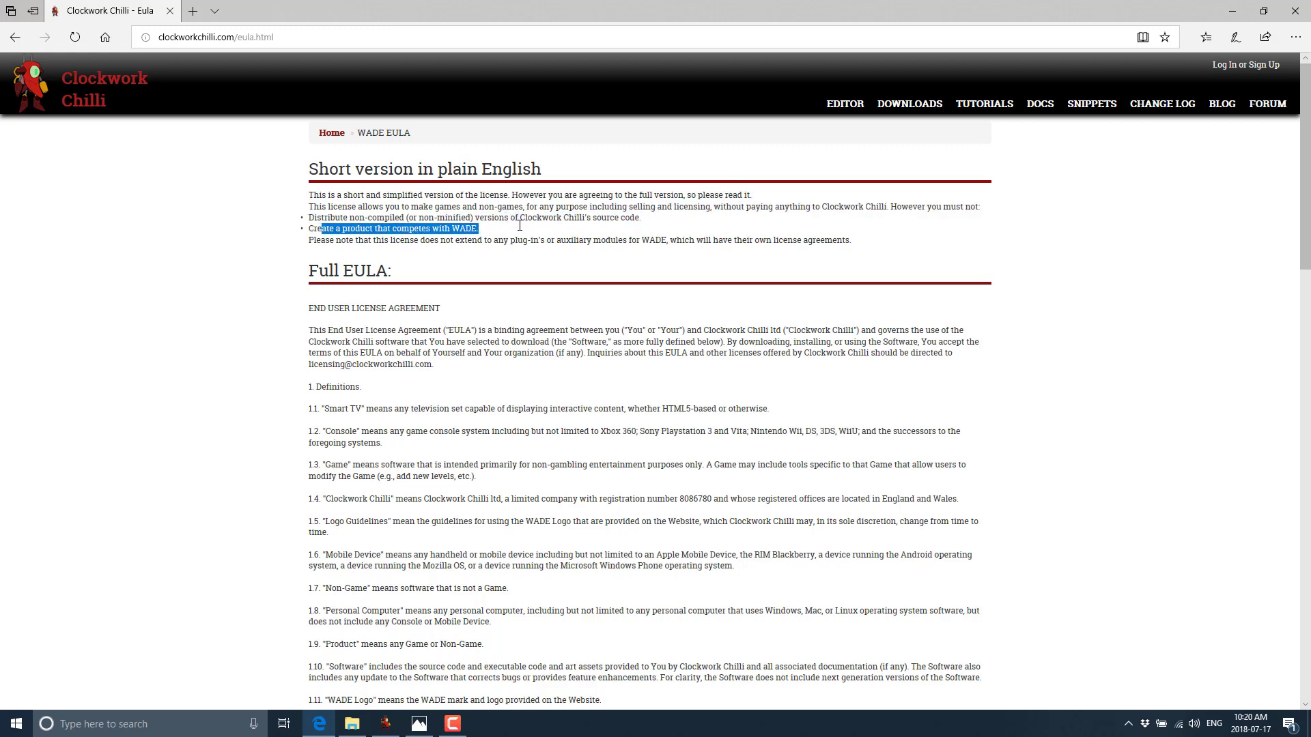
left_click(494, 241)
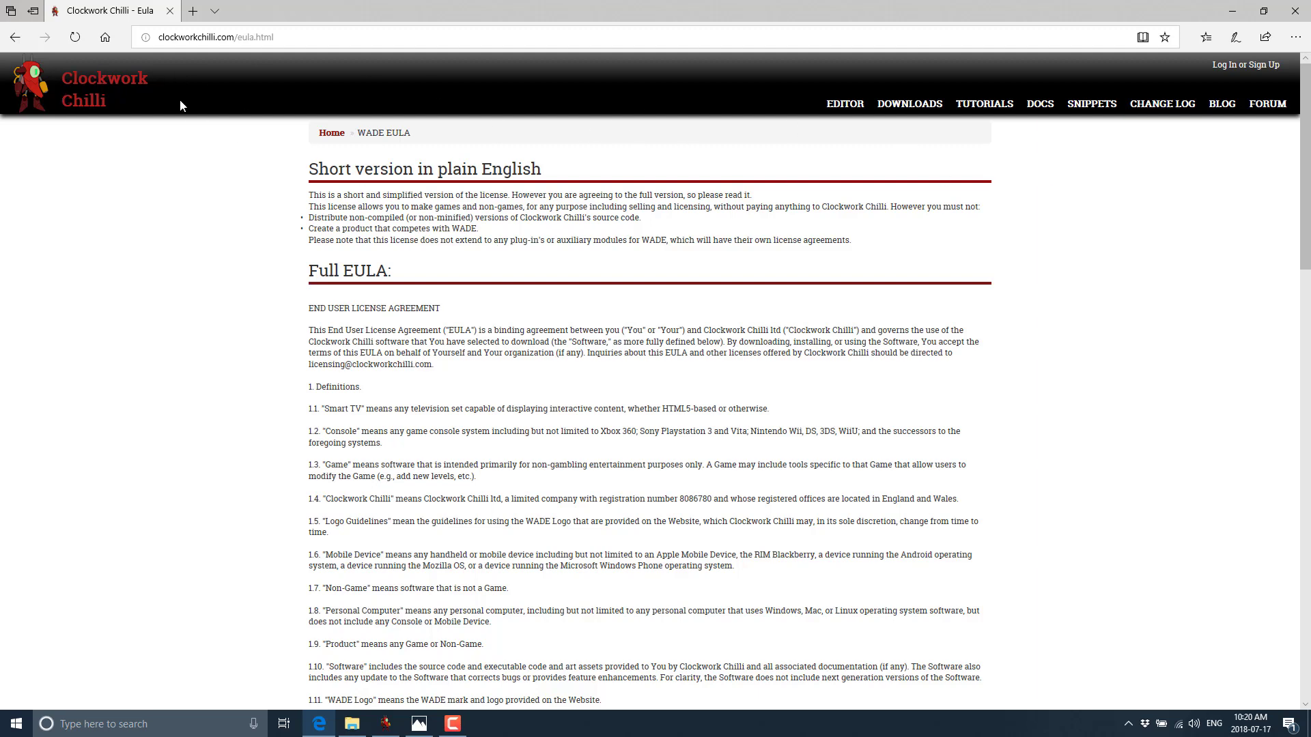
From the WADE home page, follow the Get Google Chrome link and choose Leave in the dialog.
left_click(117, 92)
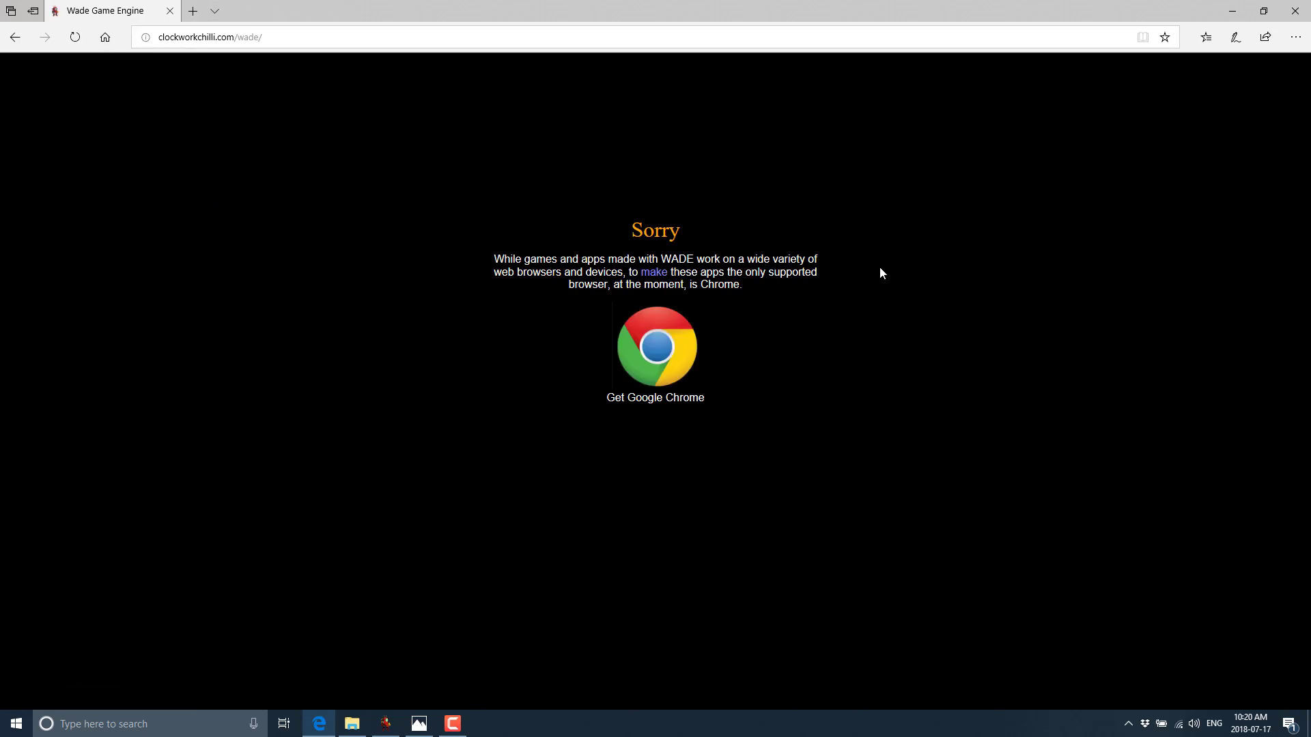
left_click(693, 318)
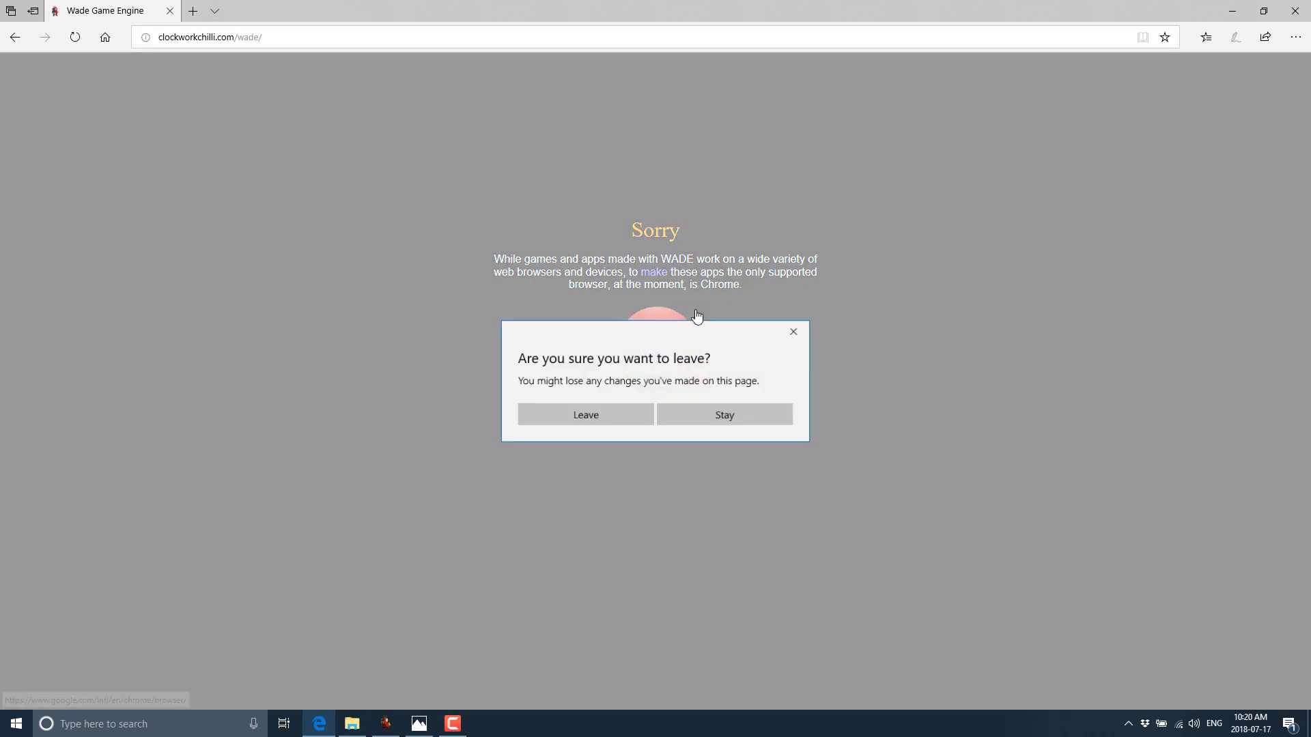
left_click(613, 410)
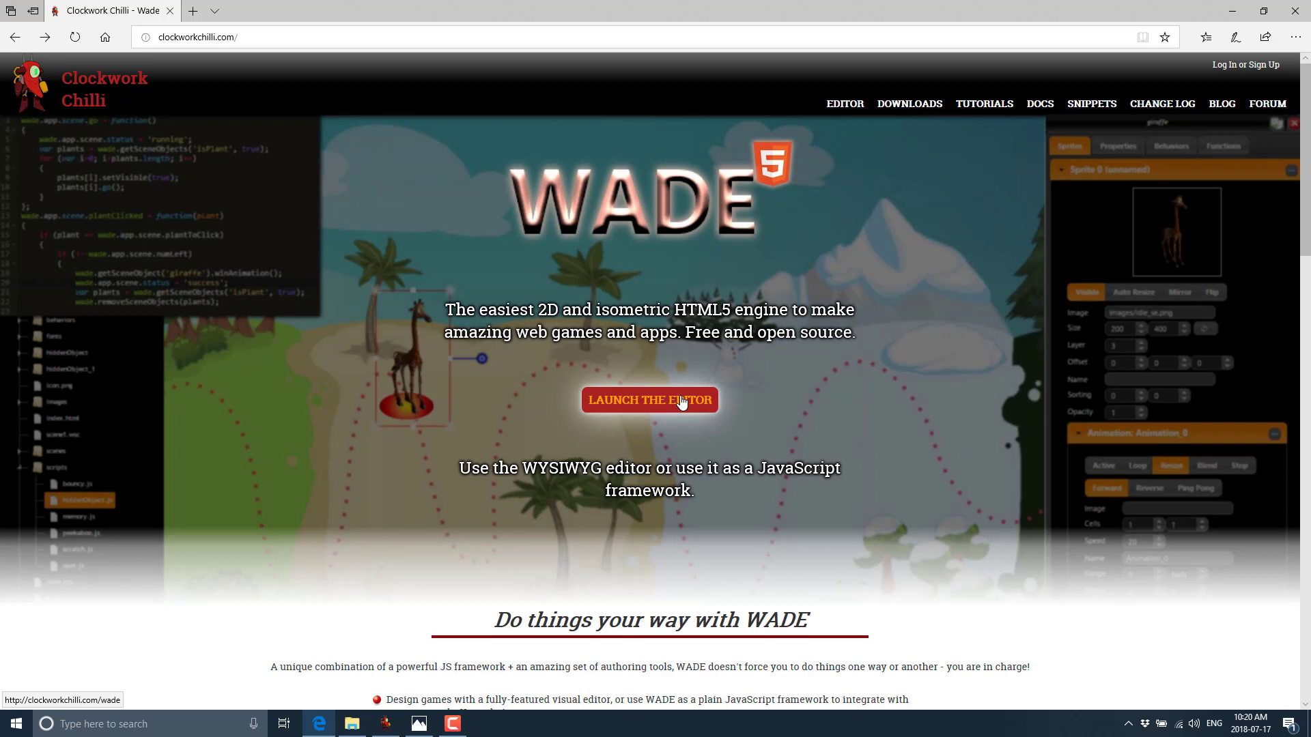
left_click(360, 729)
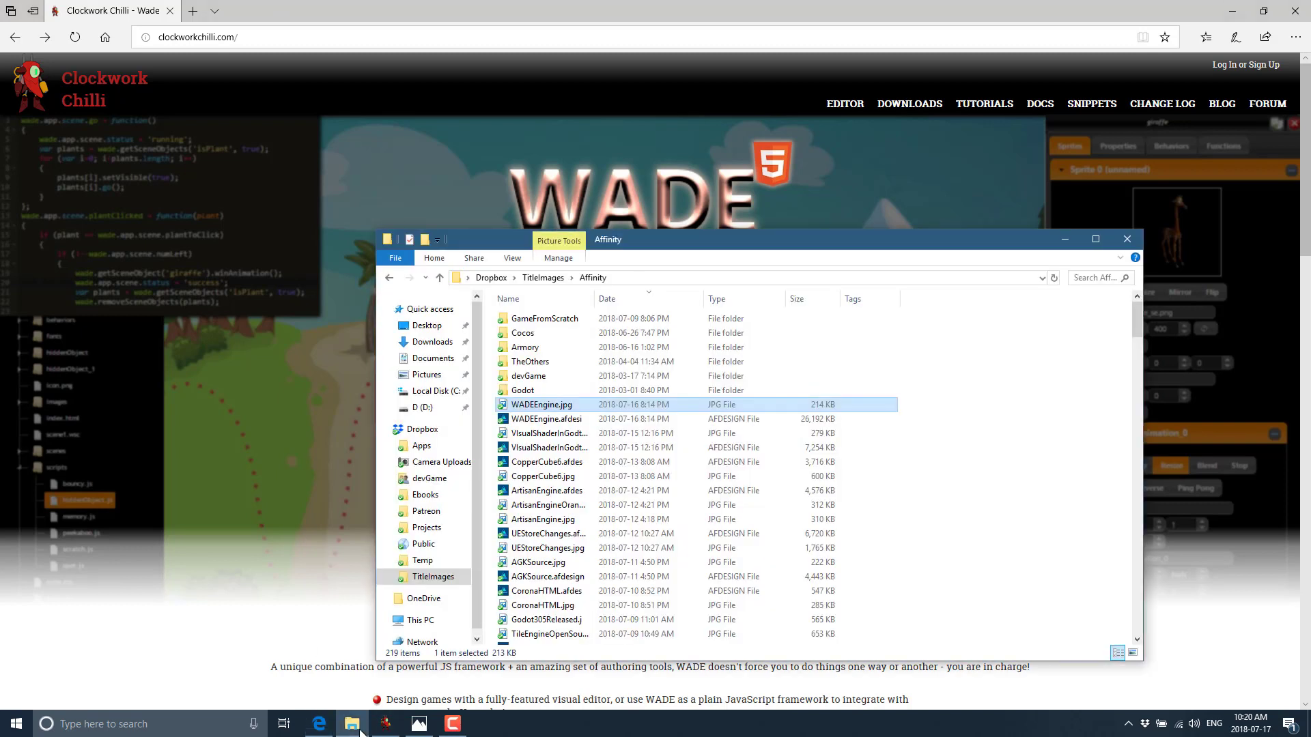
left_click(431, 341)
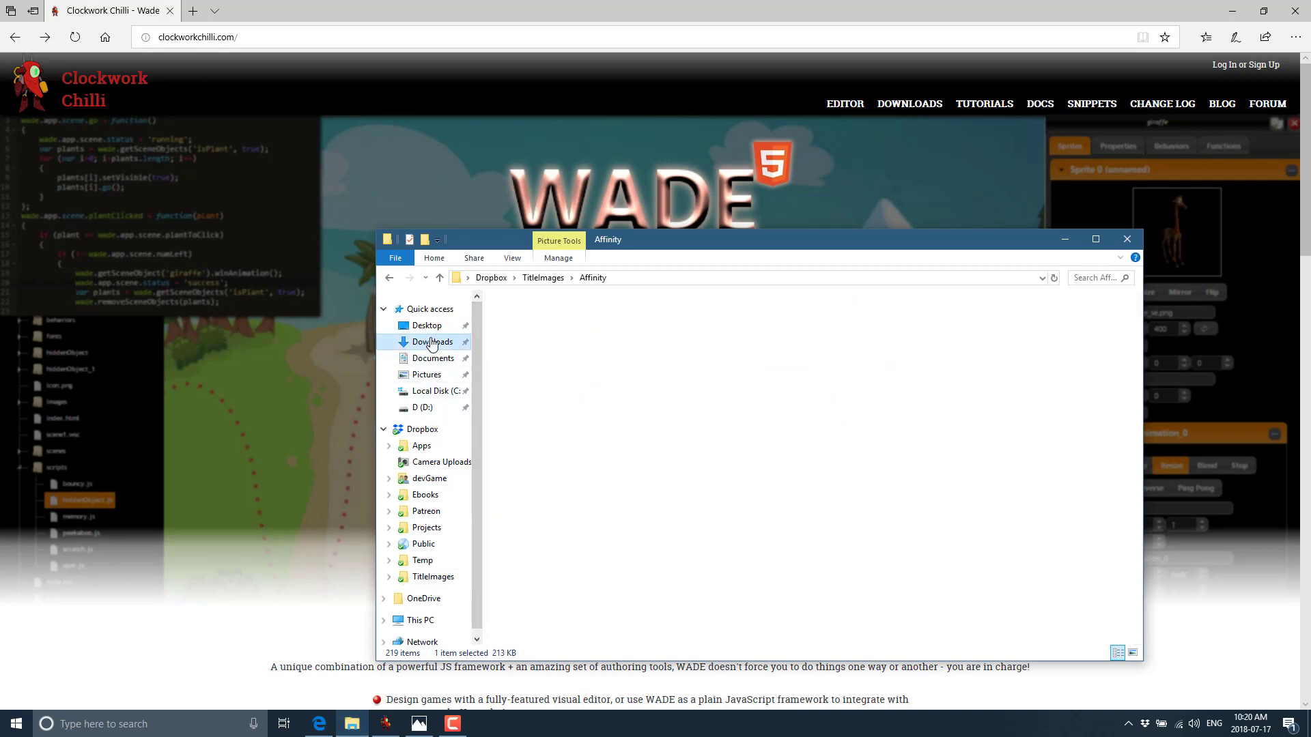
double_click(690, 349)
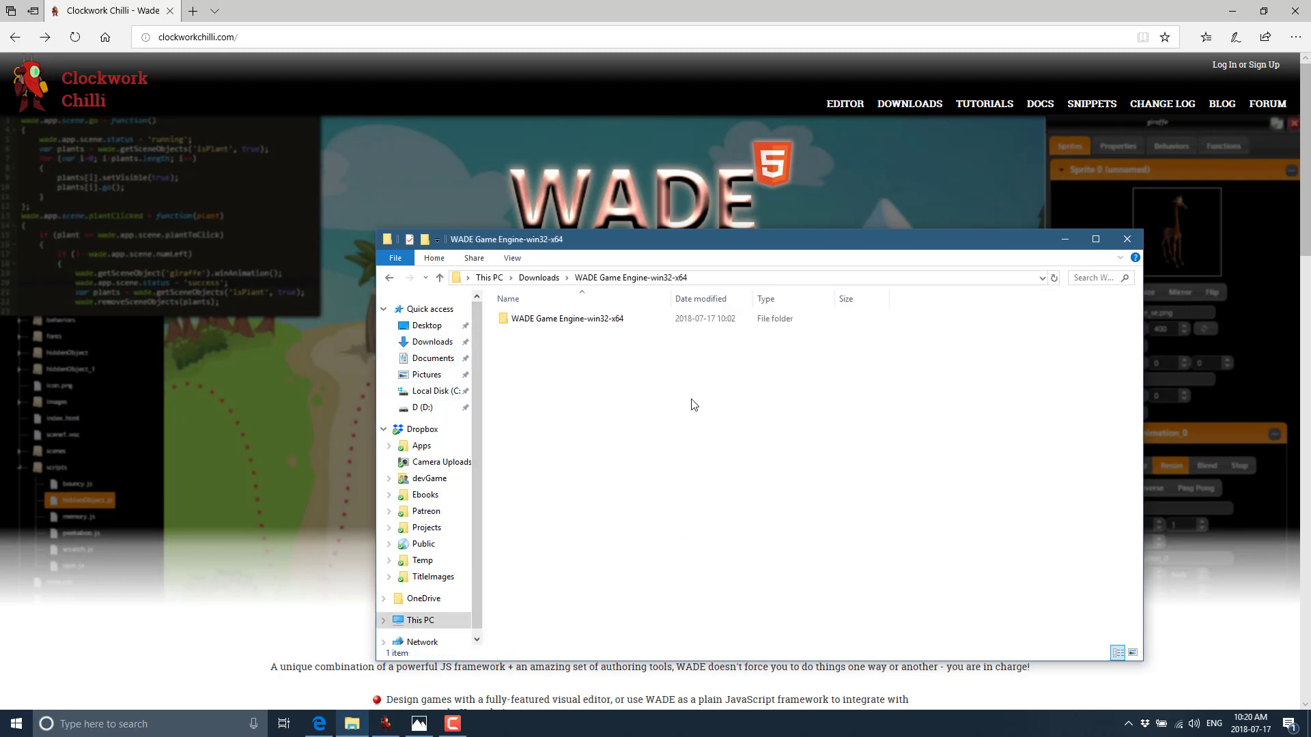
double_click(584, 319)
scroll(622, 506, "down", 7)
scroll(622, 506, "down", 5)
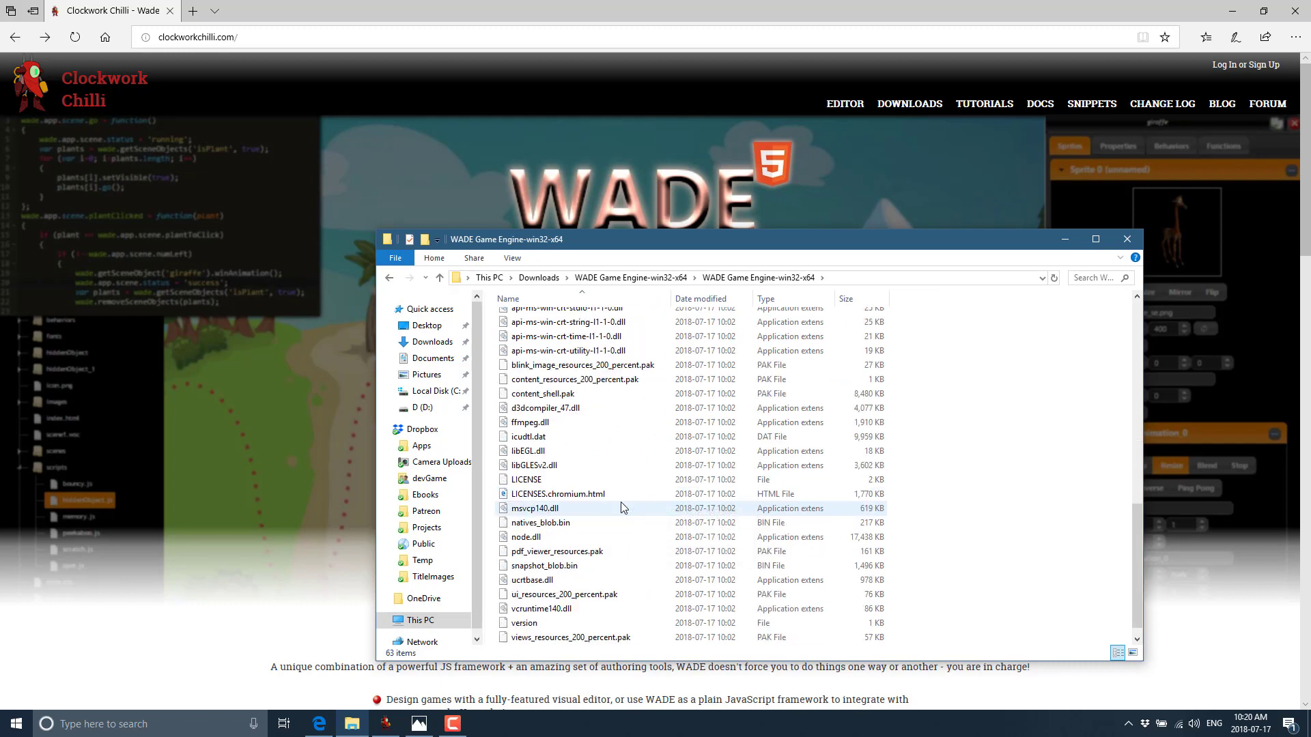
scroll(657, 619, "up", 4)
scroll(657, 620, "up", 8)
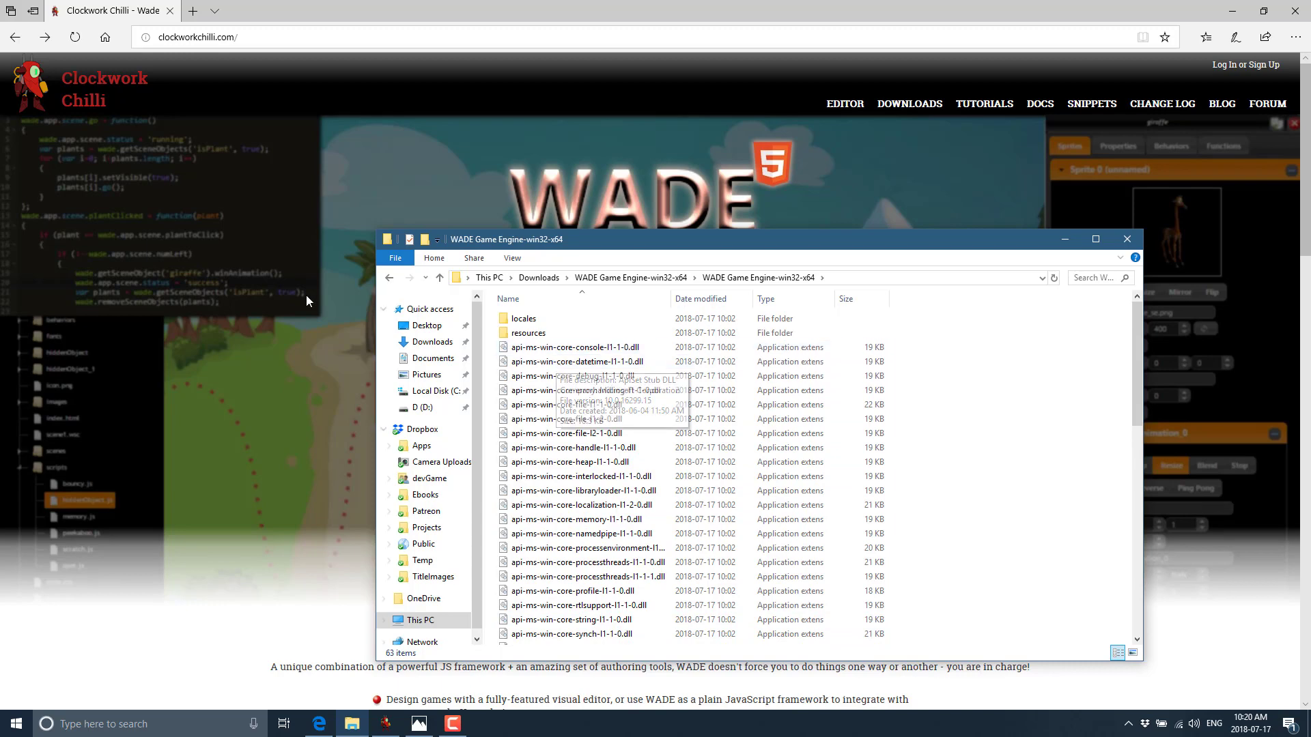
left_click(1127, 239)
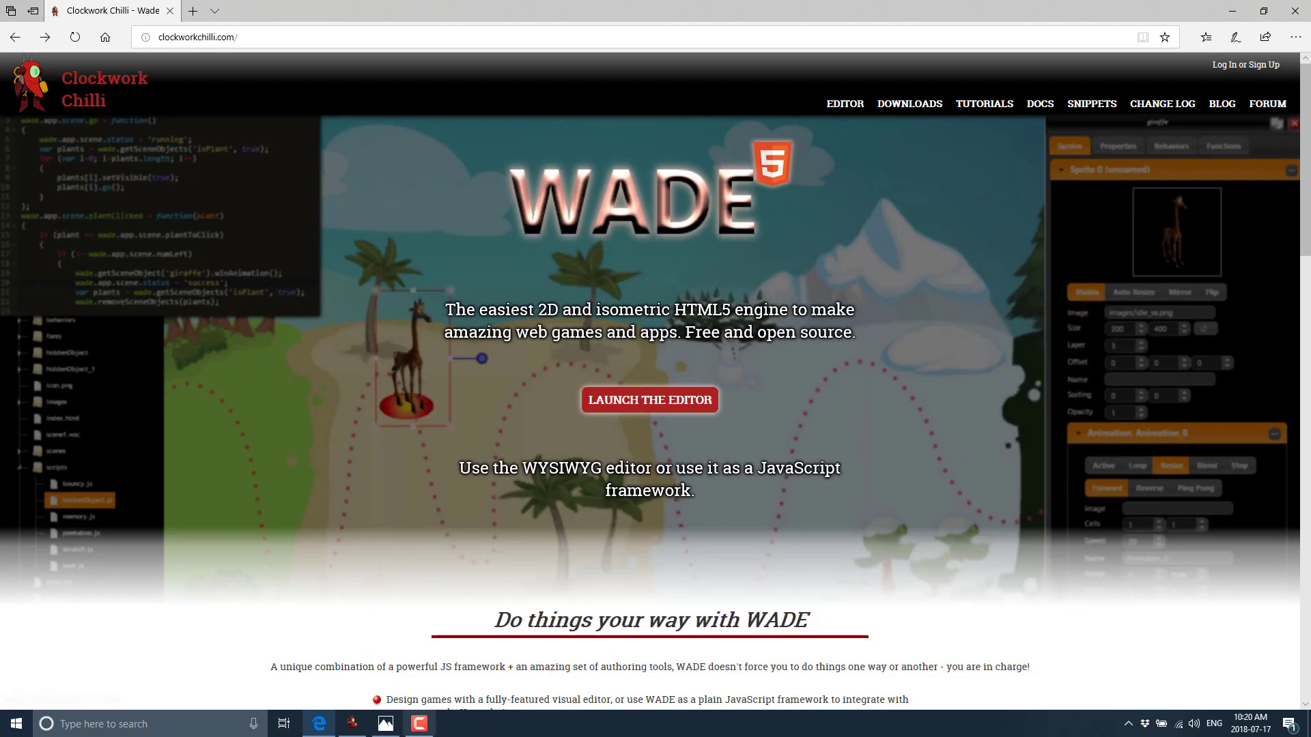
Switch WADE's code panel to the Repo Browser and show the User Interface 1 asset pack.
left_click(352, 723)
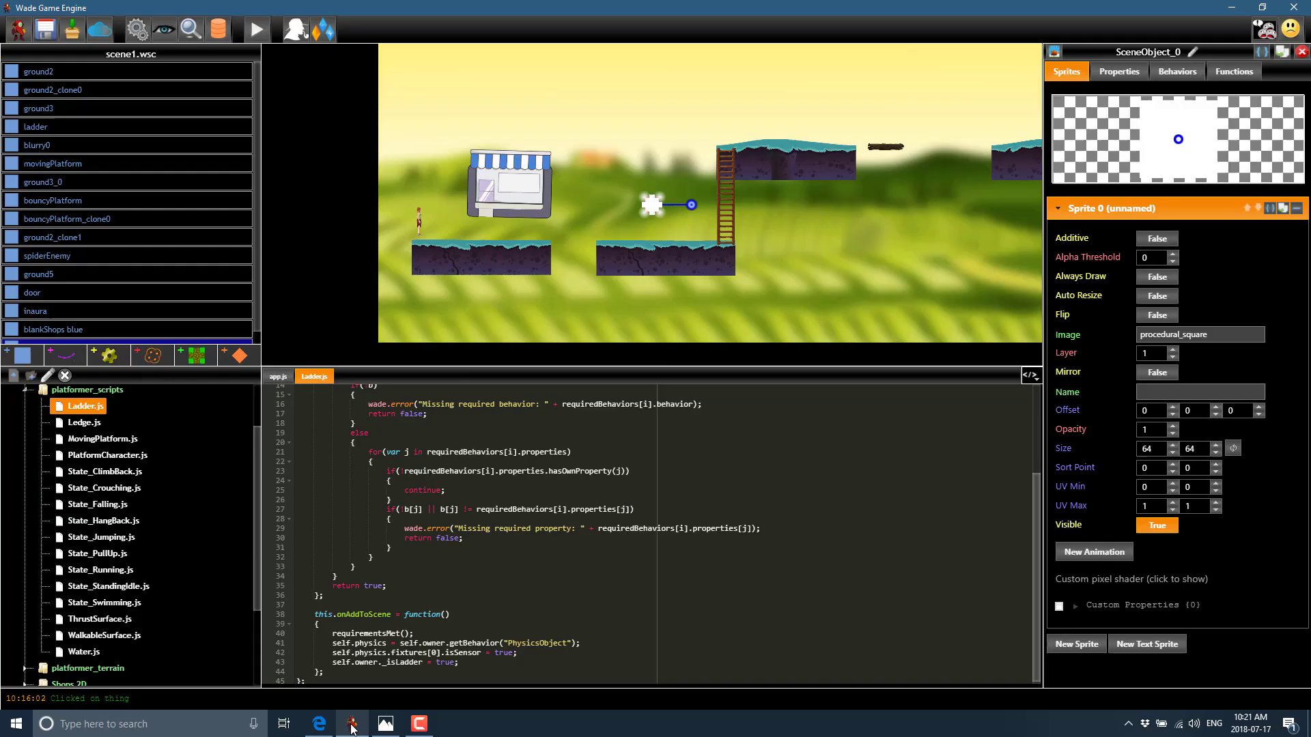
left_click(1031, 375)
left_click(1068, 440)
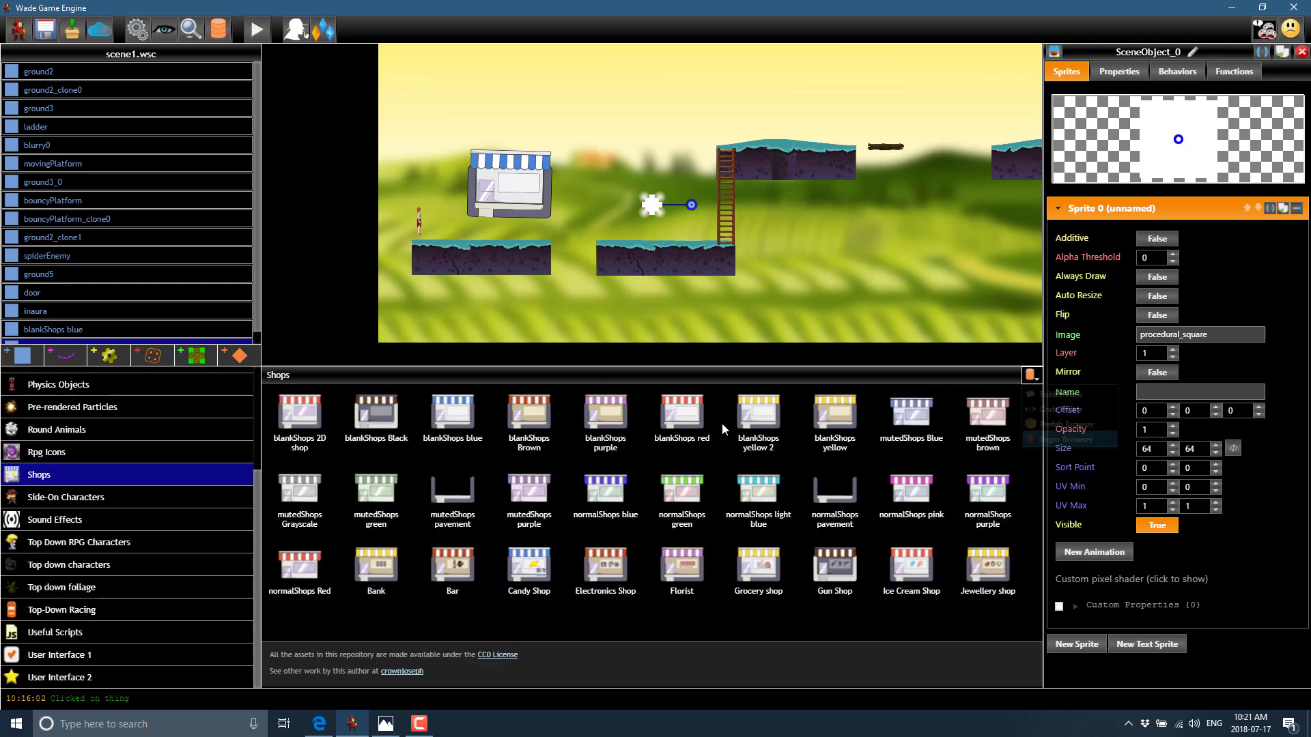
left_click(69, 654)
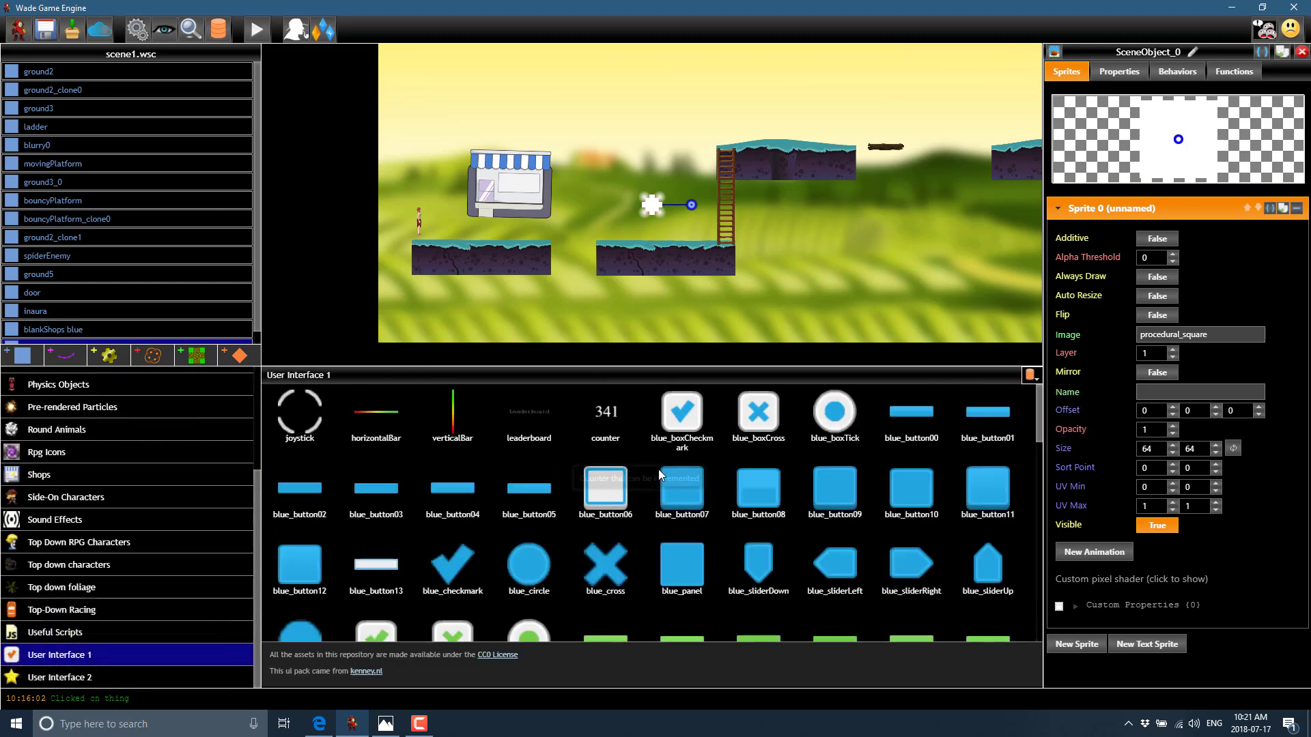